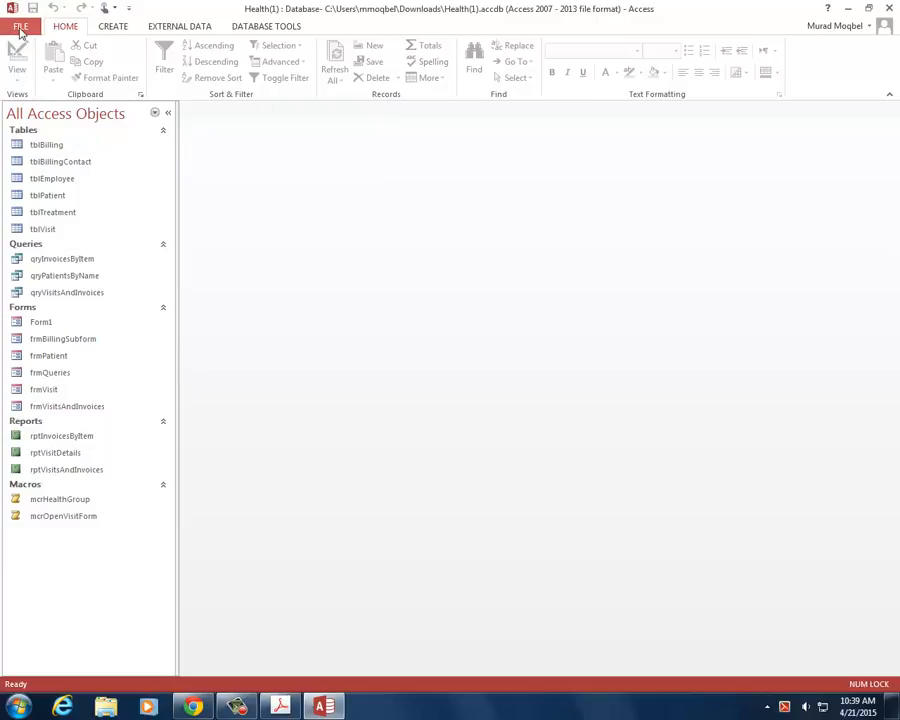
Save a copy of the database as Health(1).accdb in Access Database format on the Desktop.
{"action": "left_click", "coordinate": [44, 166]}
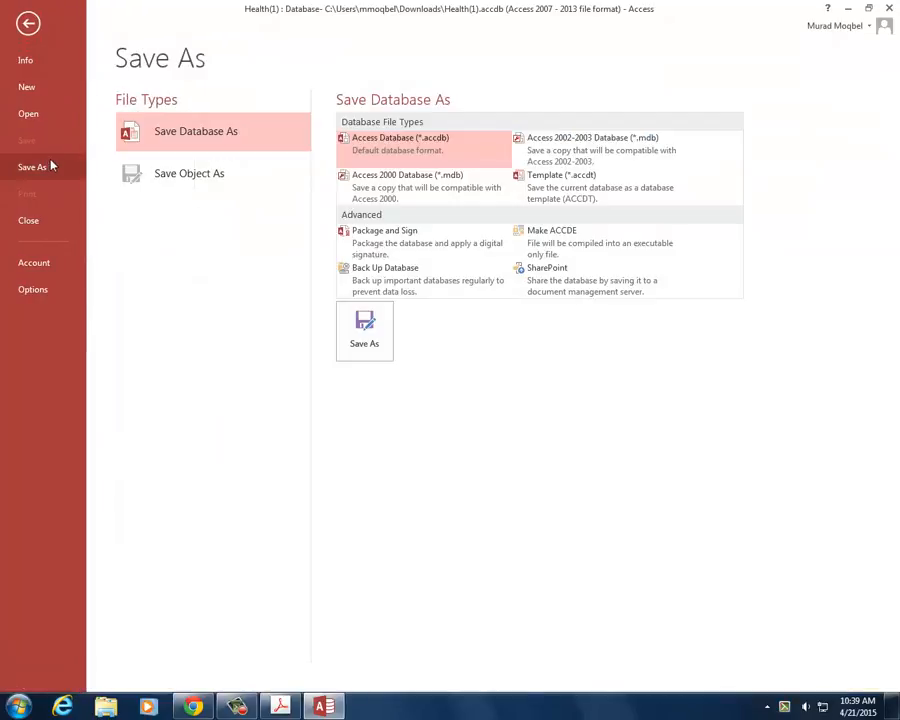
{"action": "left_click", "coordinate": [376, 342]}
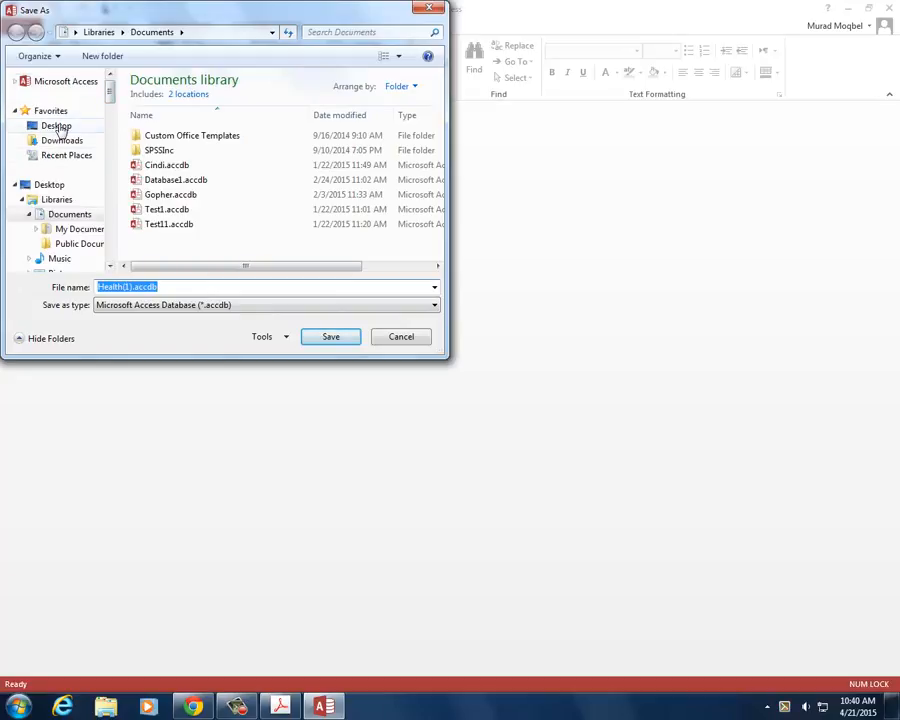
{"action": "left_click", "coordinate": [57, 125]}
{"action": "left_click", "coordinate": [330, 336]}
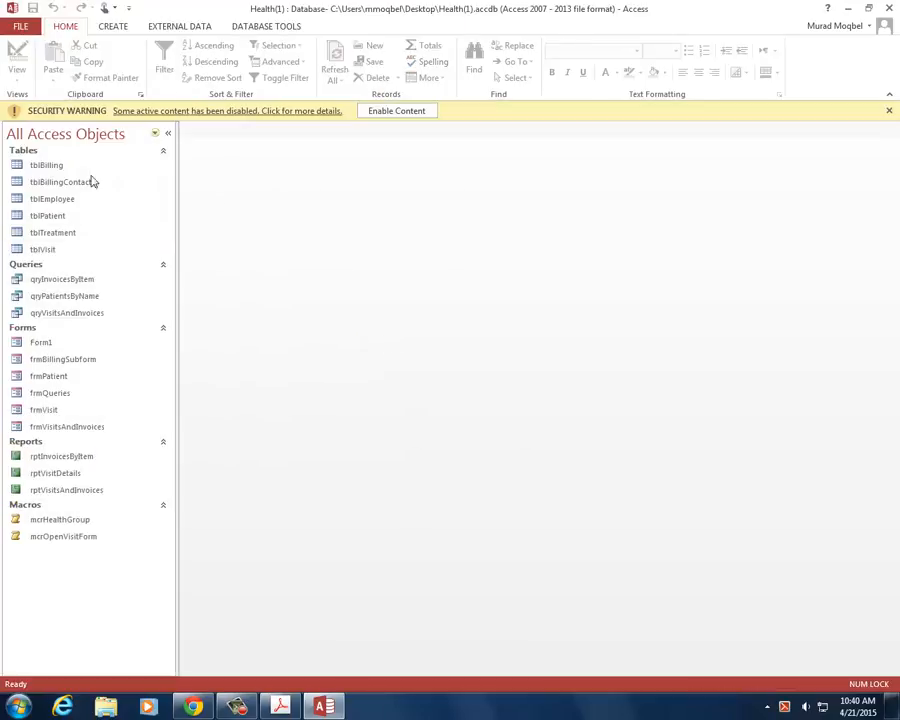
Switch to Chrome, download Tutorial.zip from the Module 12 - Data Access and Security page, and open the archive.
{"action": "left_click", "coordinate": [855, 8]}
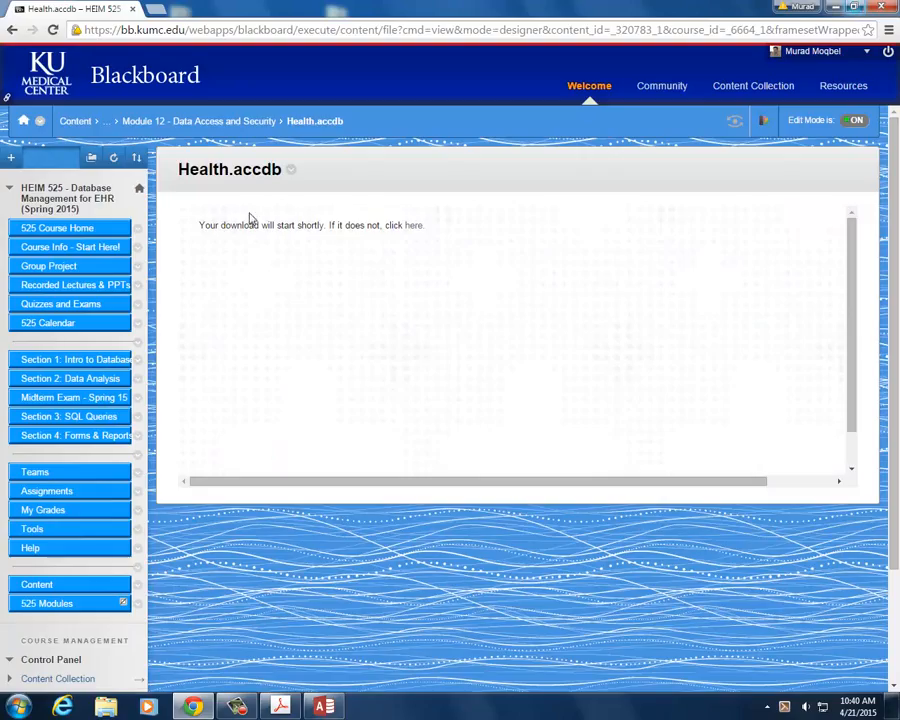
{"action": "left_click", "coordinate": [160, 121]}
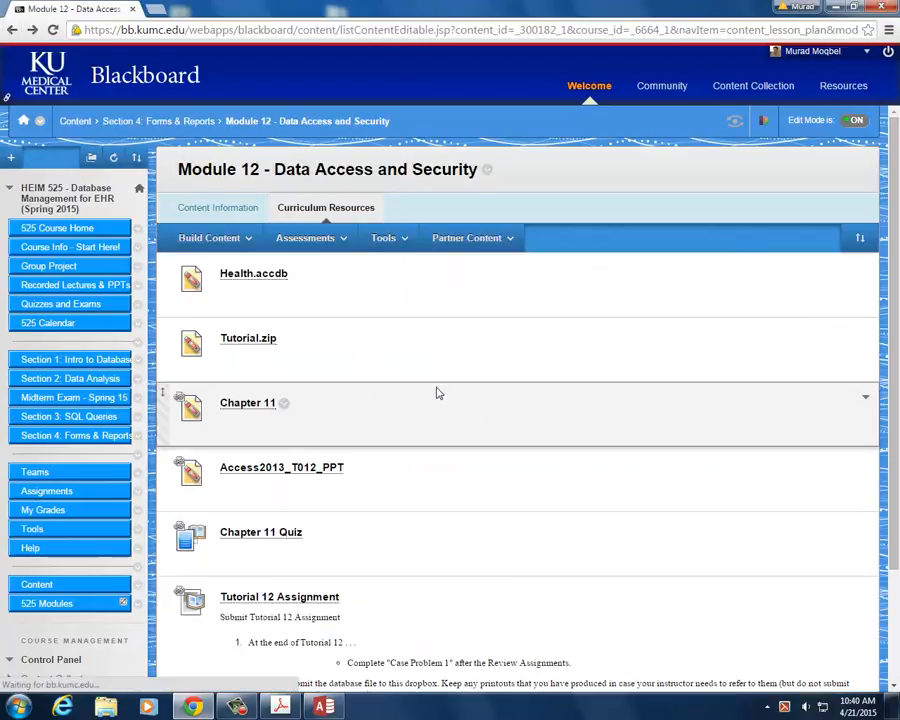
{"action": "left_click", "coordinate": [245, 339]}
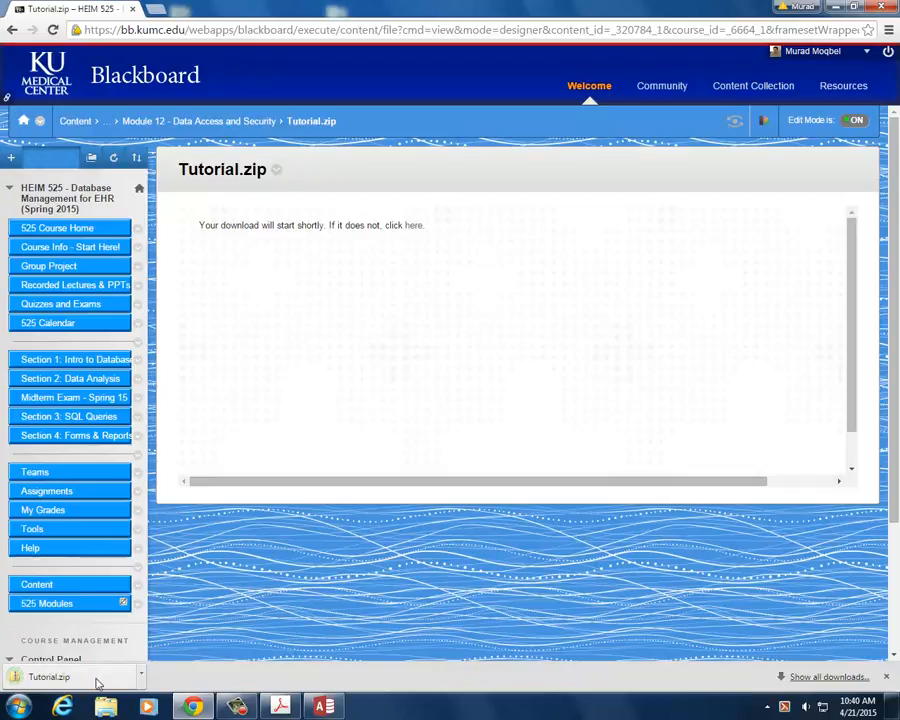
{"action": "left_click", "coordinate": [96, 678]}
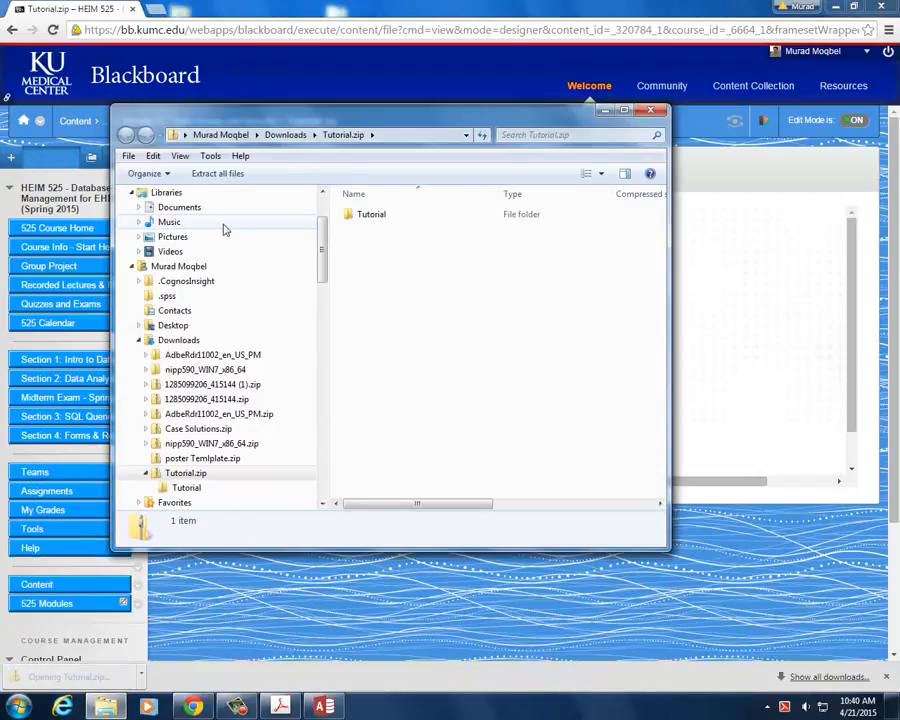
Copy the Tutorial folder from the archive to the Desktop and clear the open windows to show the desktop.
{"action": "left_click_drag", "start_coordinate": [321, 234], "coordinate": [168, 216]}
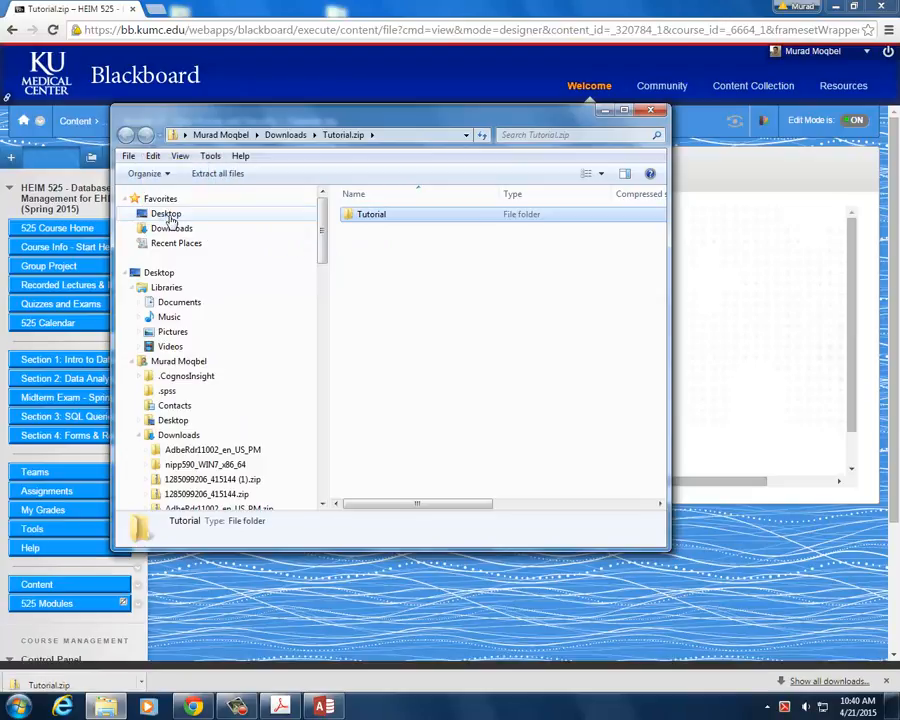
{"action": "left_click", "coordinate": [650, 109]}
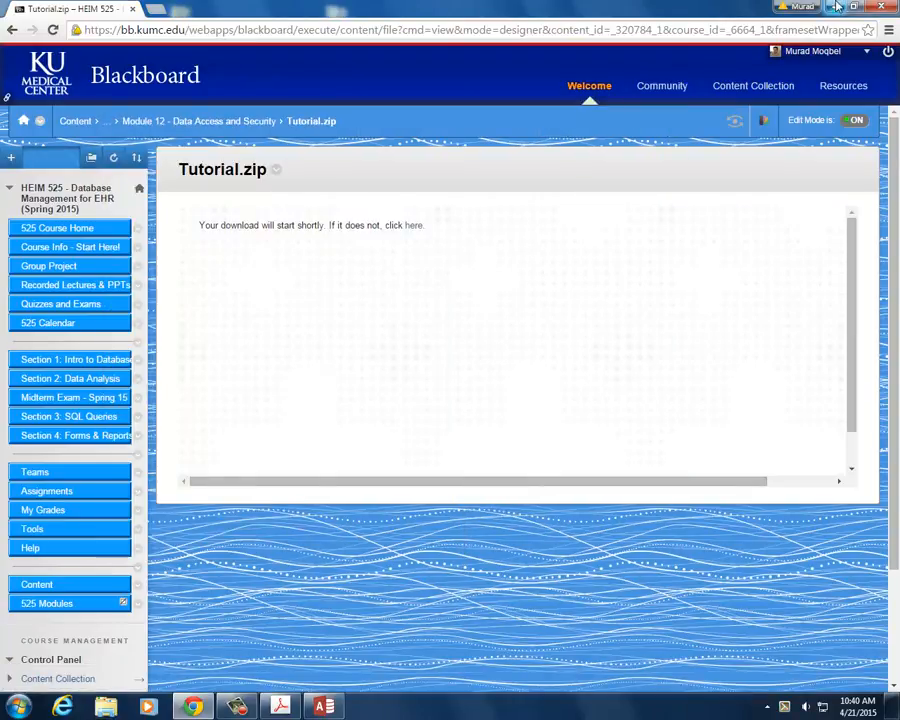
{"action": "left_click", "coordinate": [834, 8]}
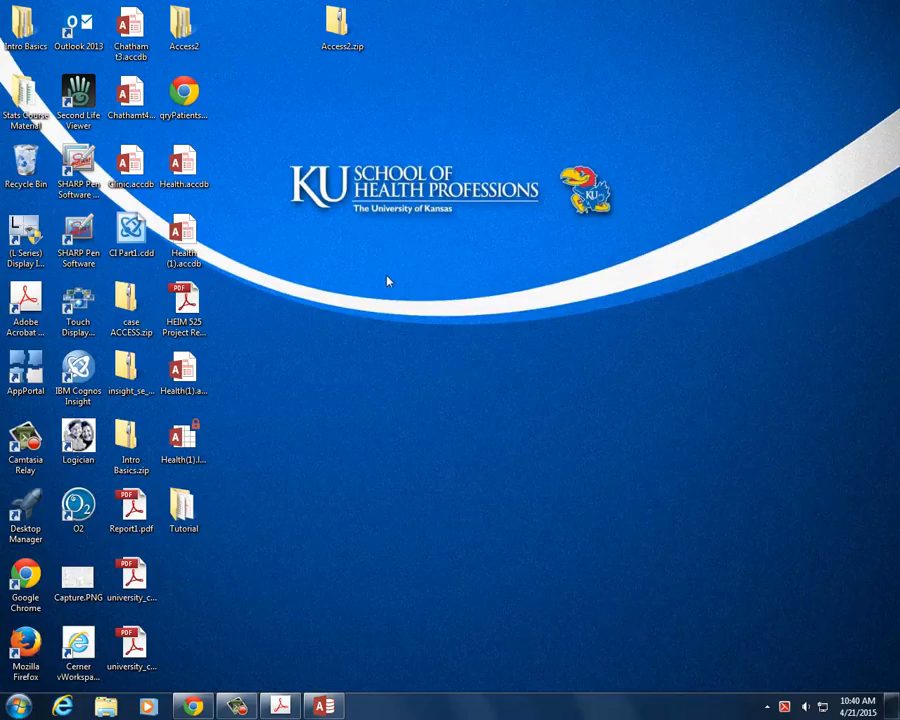
Check the files inside the Tutorial folder on the desktop, then close the folder window.
{"action": "right_click", "coordinate": [177, 508]}
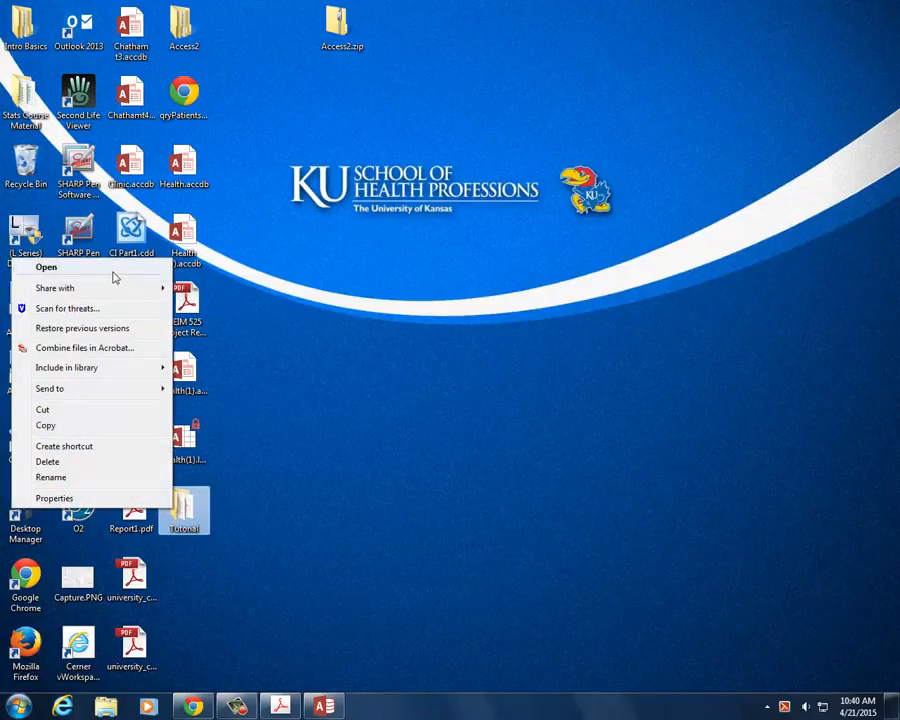
{"action": "mouse_move", "coordinate": [127, 294]}
{"action": "left_click", "coordinate": [183, 508]}
{"action": "double_click", "coordinate": [183, 508]}
{"action": "left_click_drag", "start_coordinate": [345, 203], "coordinate": [490, 278]}
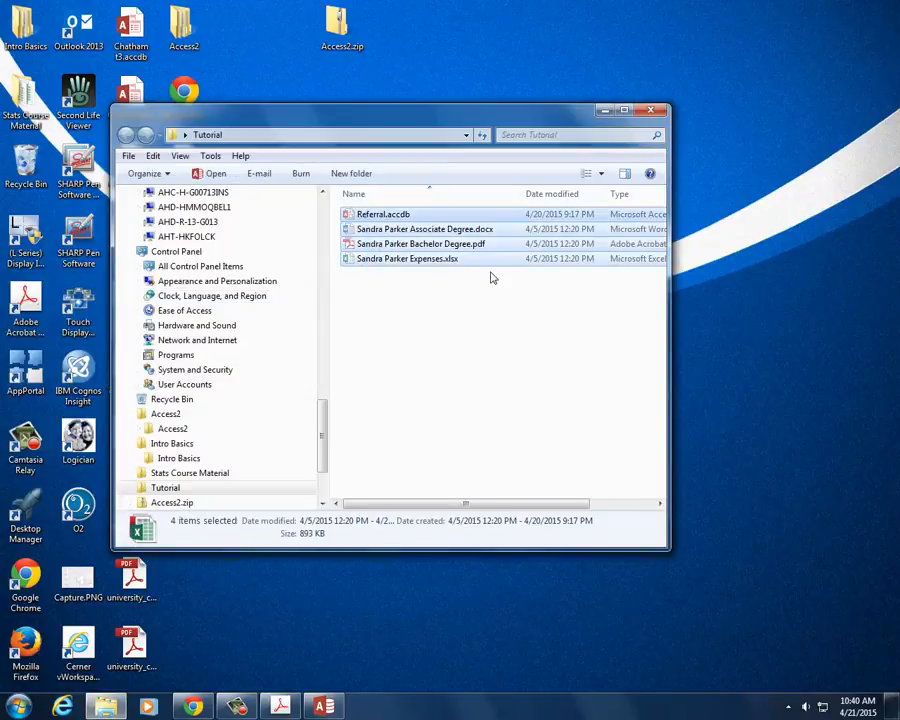
{"action": "key", "text": "alt+F4"}
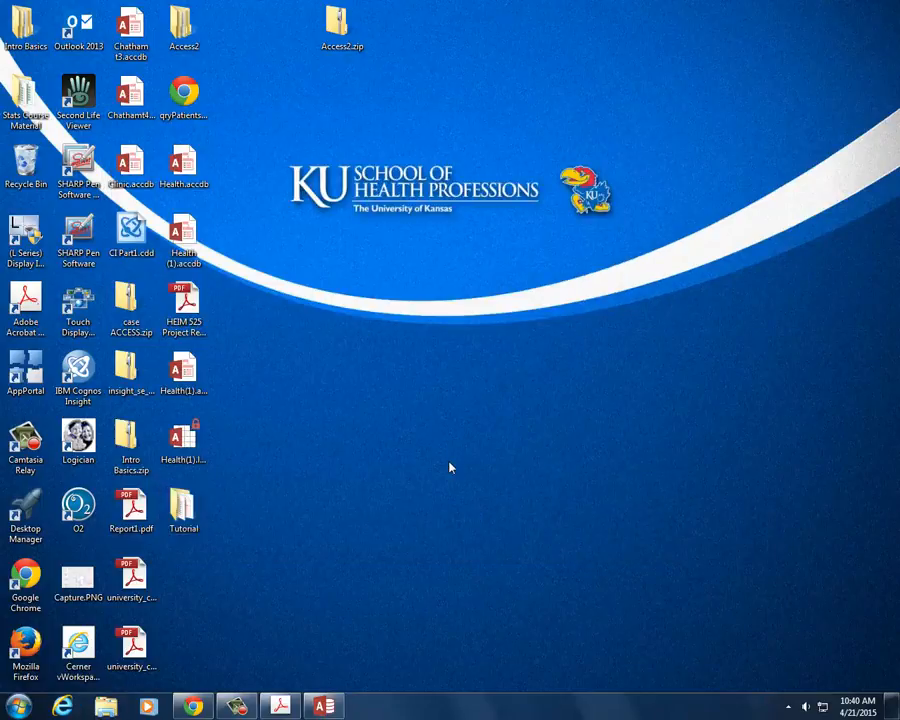
{"action": "left_click", "coordinate": [196, 707]}
{"action": "left_click", "coordinate": [196, 707]}
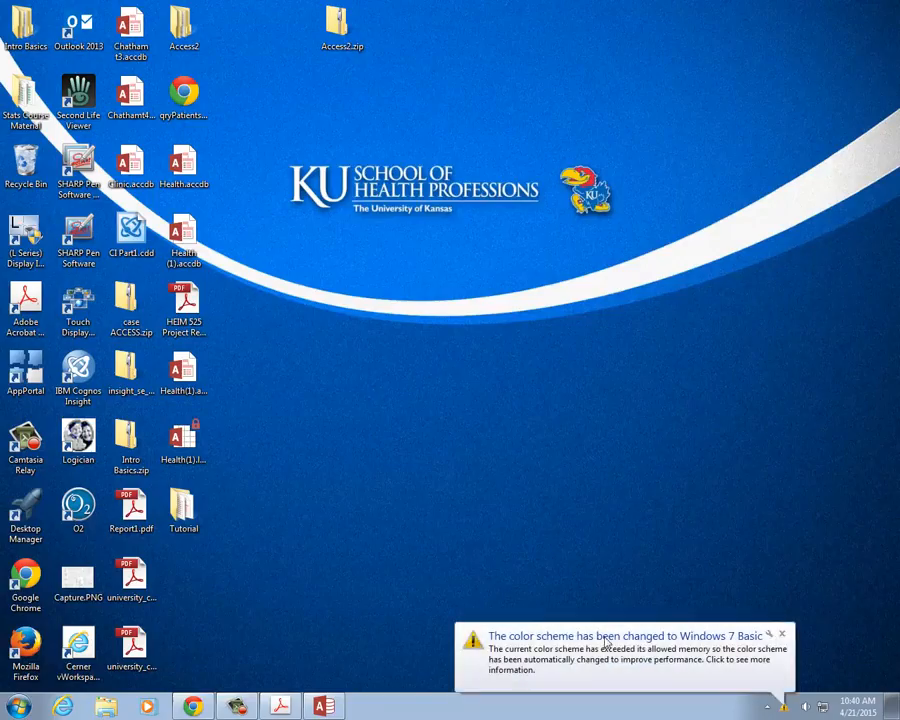
{"action": "left_click", "coordinate": [782, 634]}
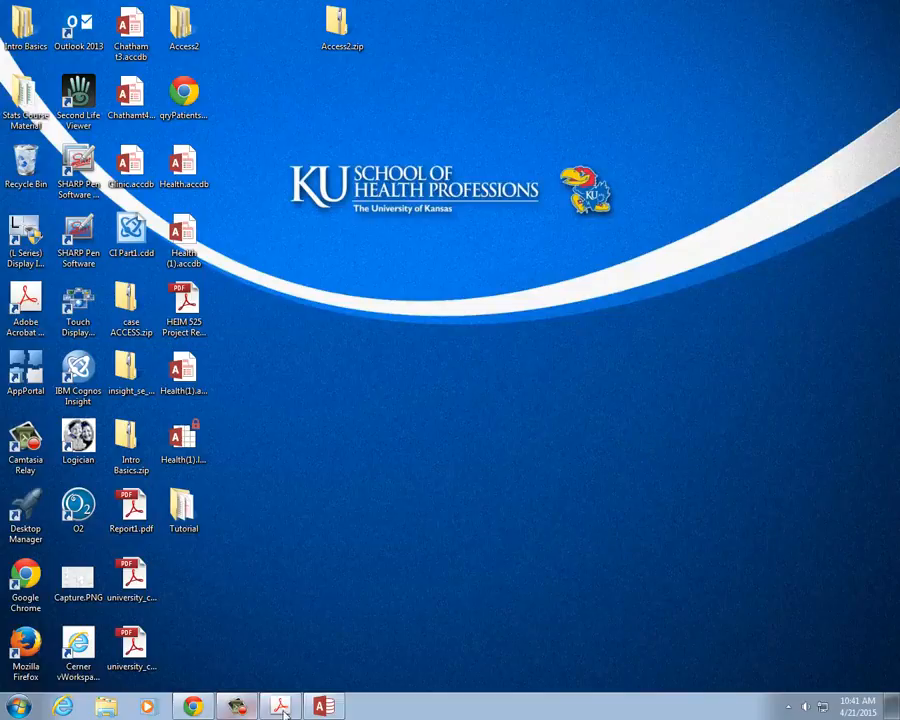
Switch to Access and enable the disabled active content of the Health(1) database.
{"action": "left_click", "coordinate": [325, 707]}
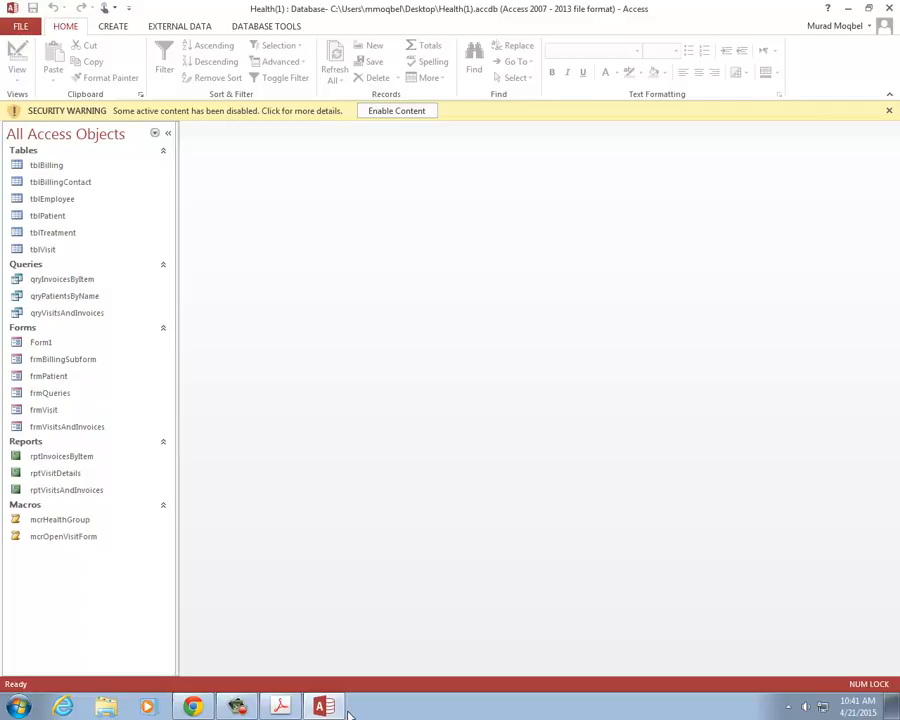
{"action": "left_click", "coordinate": [396, 110]}
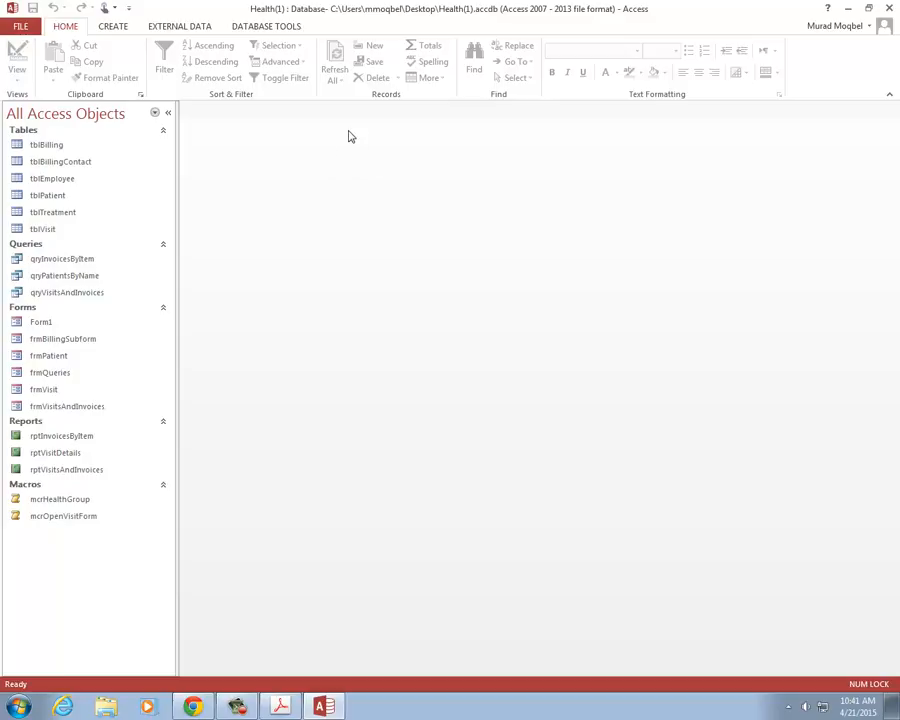
Open the tblVisit table and filter the Date of Visit column to all dates in November.
{"action": "double_click", "coordinate": [52, 230]}
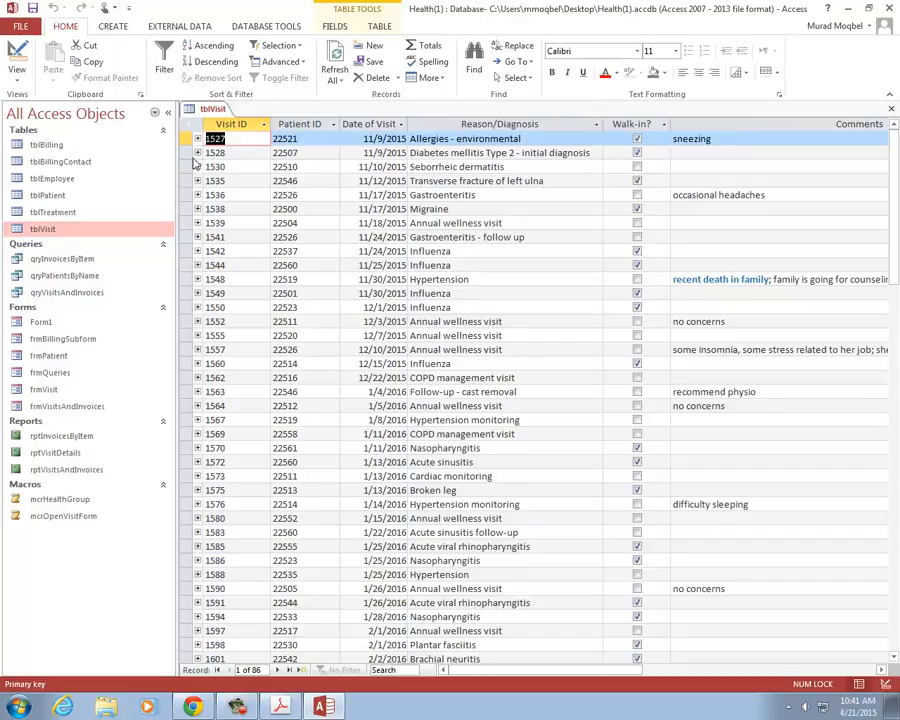
{"action": "left_click", "coordinate": [401, 125]}
{"action": "left_click", "coordinate": [403, 128]}
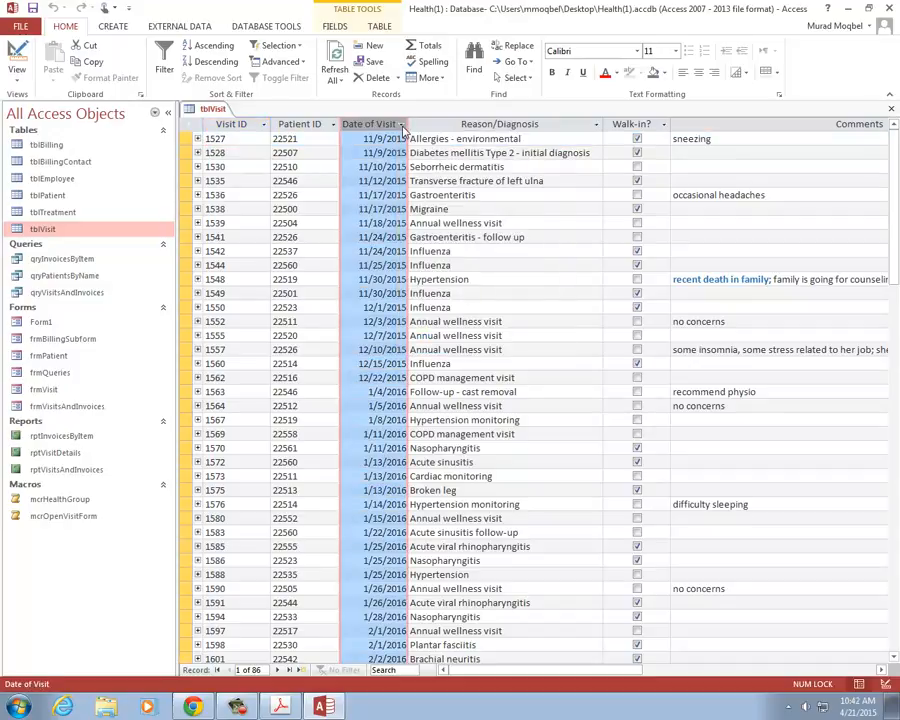
{"action": "left_click", "coordinate": [401, 125]}
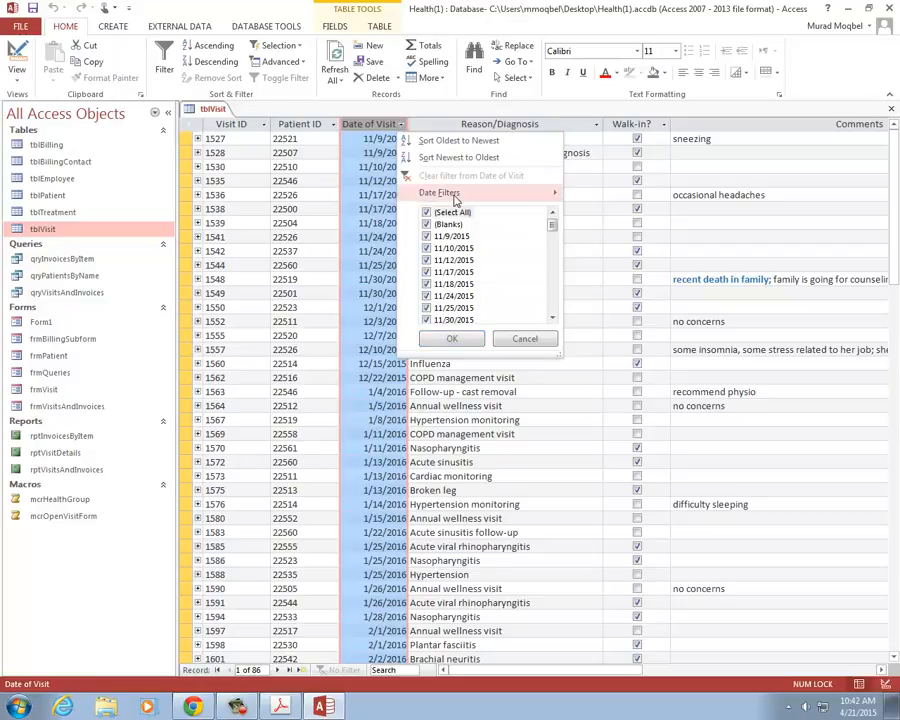
{"action": "mouse_move", "coordinate": [450, 194]}
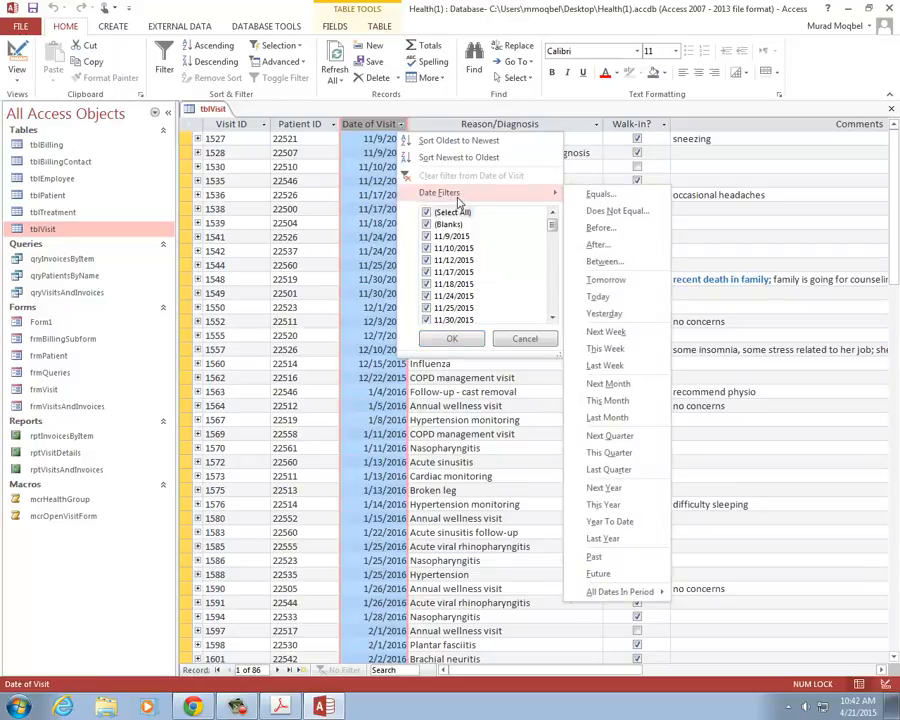
{"action": "left_click", "coordinate": [549, 195]}
{"action": "left_click", "coordinate": [549, 195]}
{"action": "mouse_move", "coordinate": [616, 594]}
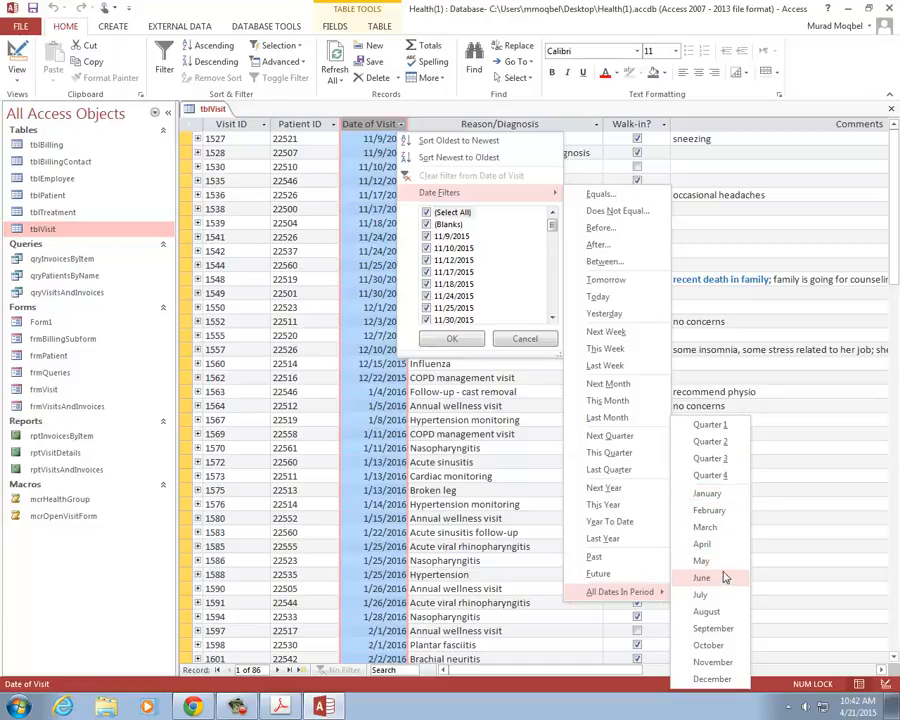
{"action": "left_click", "coordinate": [730, 665]}
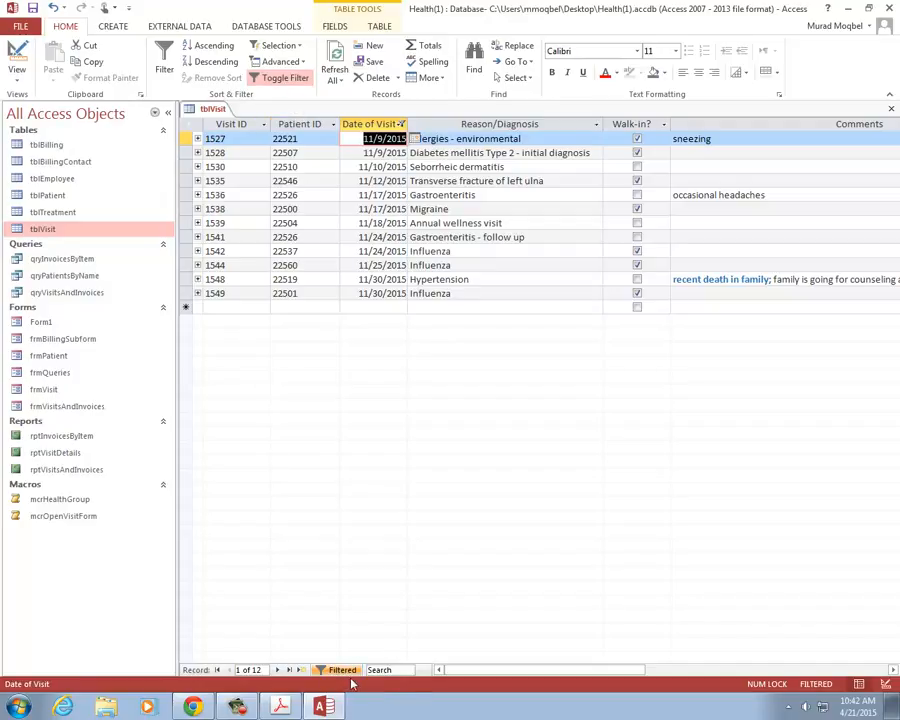
Turn off the date filter and close tblVisit, saving the changes to its design.
{"action": "left_click", "coordinate": [269, 80]}
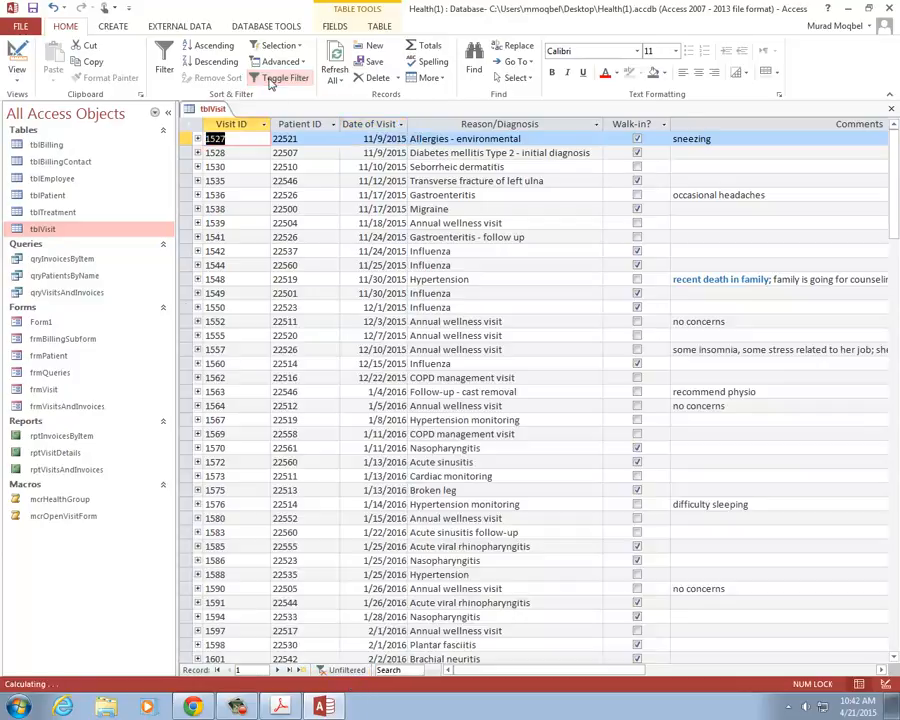
{"action": "right_click", "coordinate": [210, 108]}
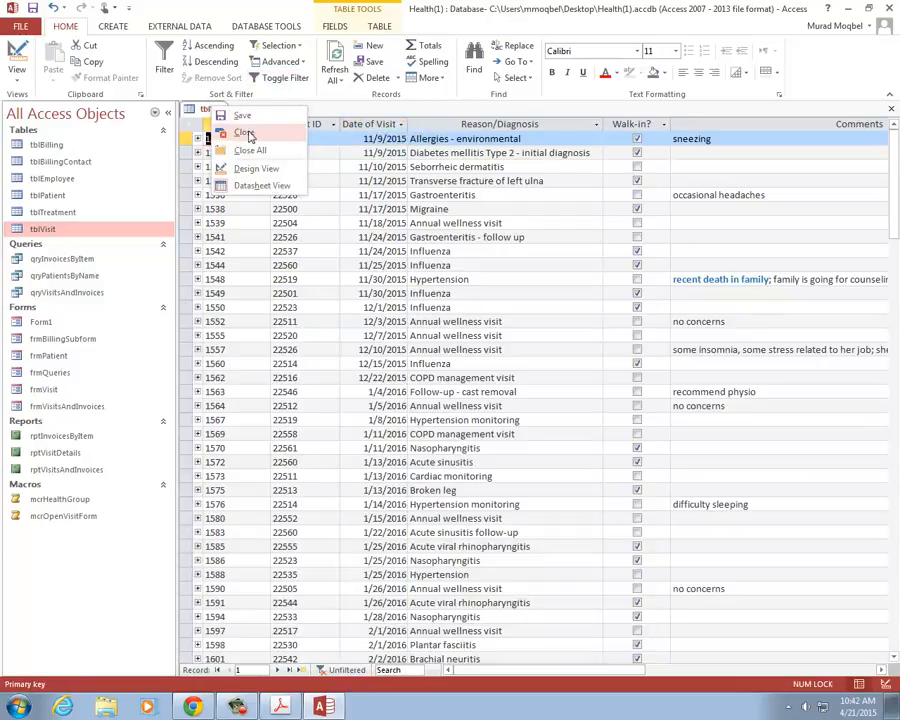
{"action": "left_click", "coordinate": [248, 136]}
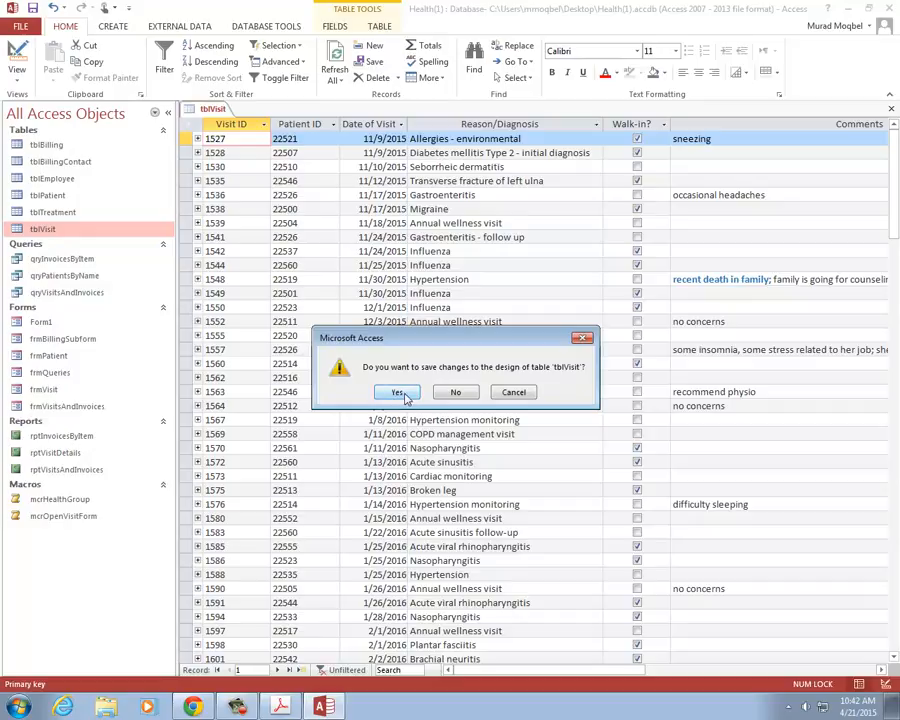
{"action": "left_click", "coordinate": [398, 393]}
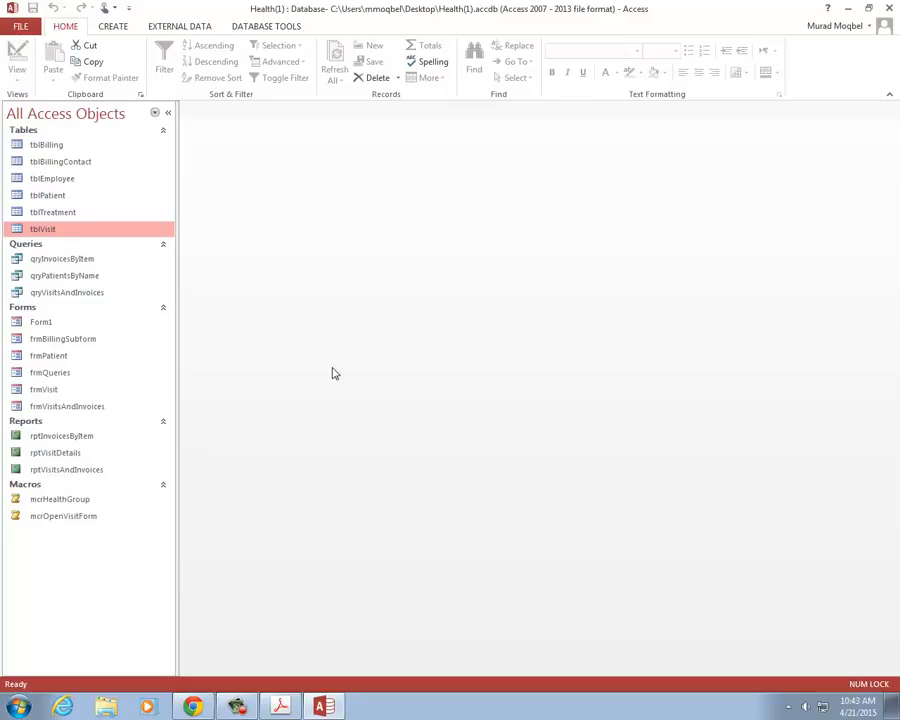
Open the tblPatient table and start a Filter By Form with Hartford as the City criterion.
{"action": "double_click", "coordinate": [72, 197]}
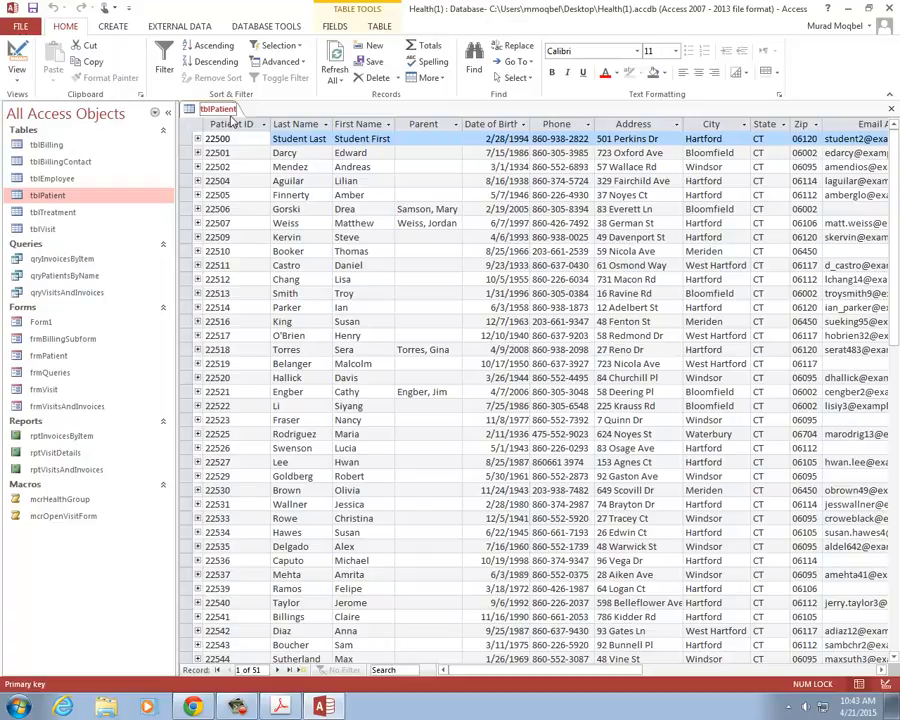
{"action": "left_click", "coordinate": [302, 64]}
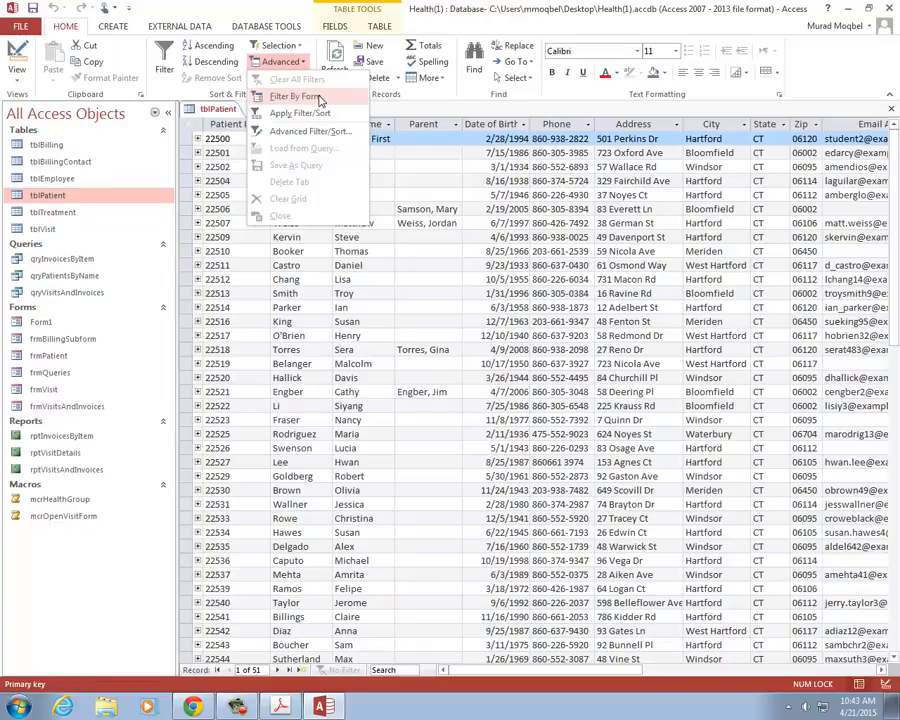
{"action": "left_click", "coordinate": [318, 98]}
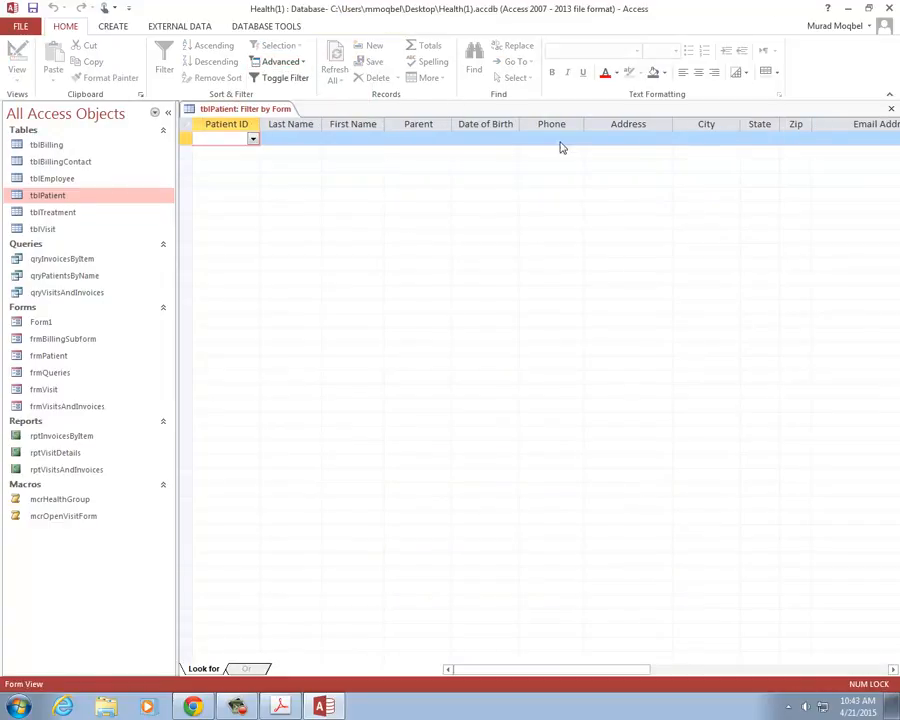
{"action": "left_click", "coordinate": [709, 141]}
{"action": "left_click", "coordinate": [734, 142]}
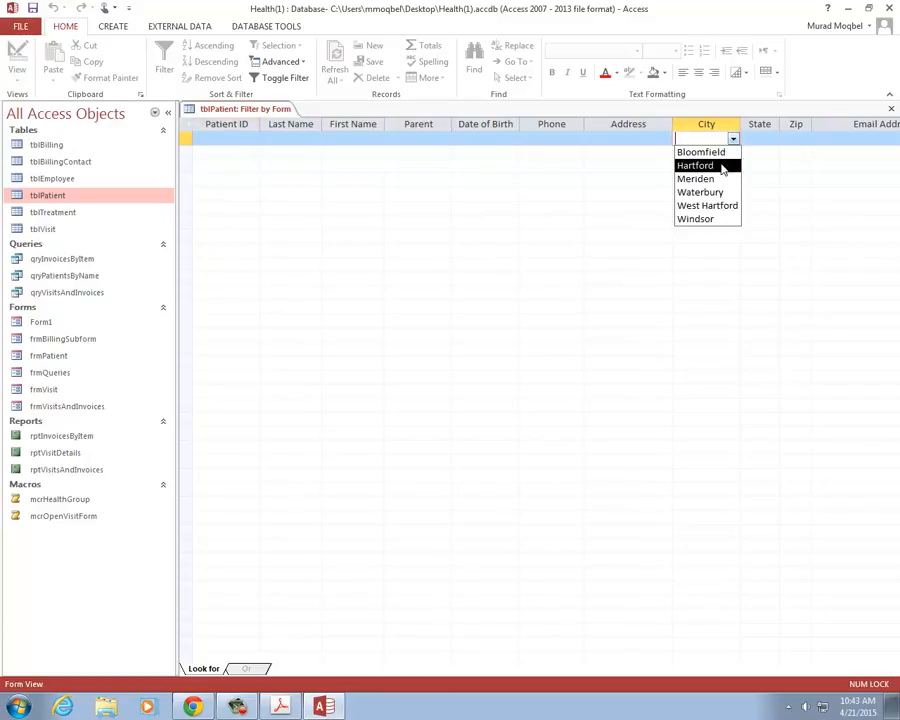
{"action": "left_click", "coordinate": [722, 166]}
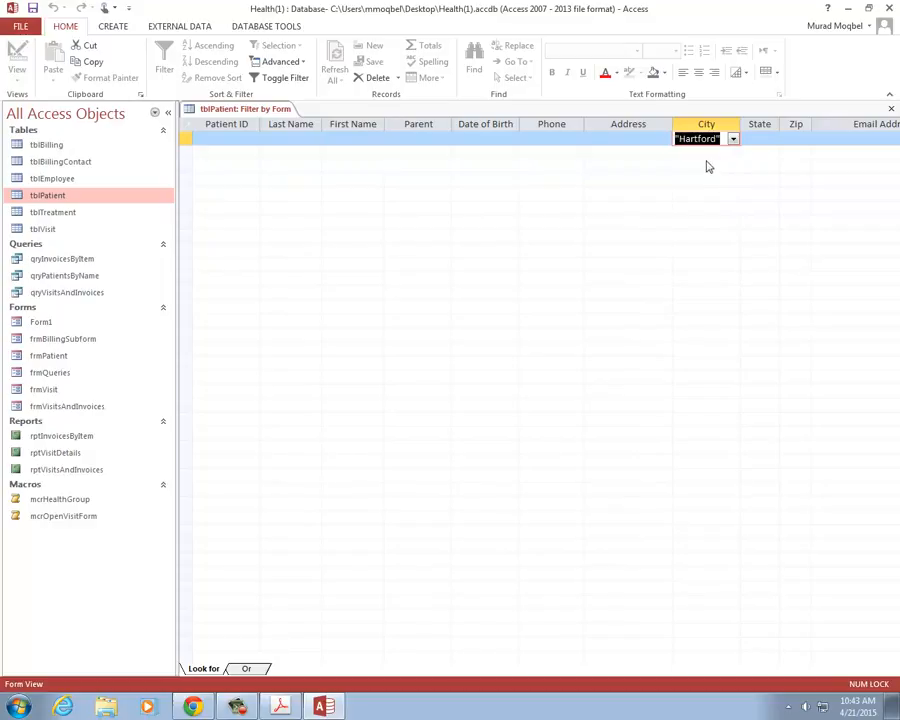
Add Private as the Insurance Type criterion in the tblPatient Filter By Form.
{"action": "key", "text": "Tab"}
{"action": "key", "text": "Tab"}
{"action": "key", "text": "Tab"}
{"action": "key", "text": "Tab"}
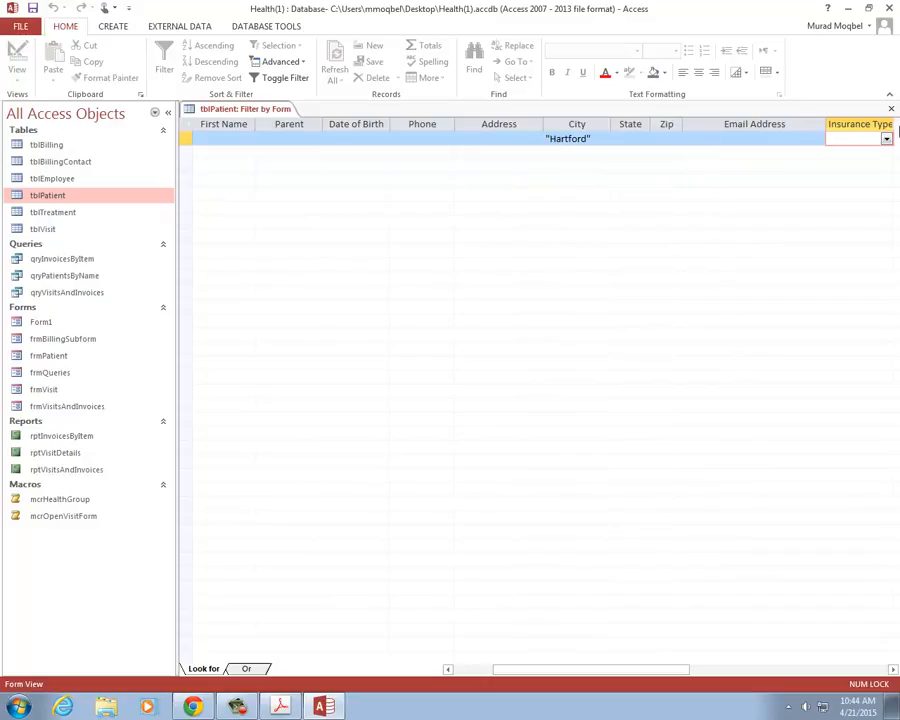
{"action": "left_click", "coordinate": [886, 140]}
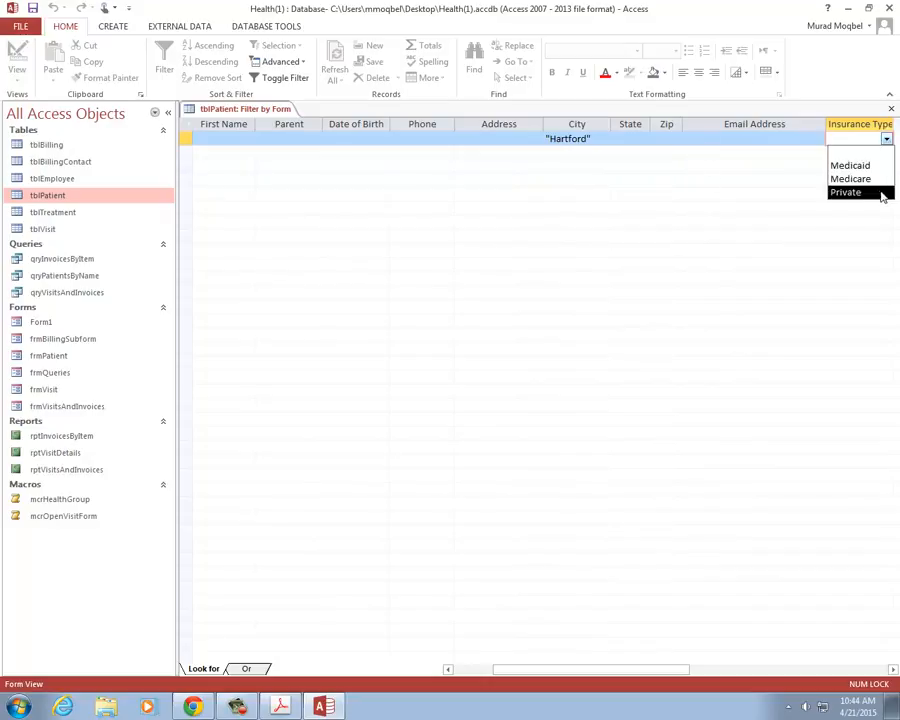
{"action": "left_click", "coordinate": [850, 193]}
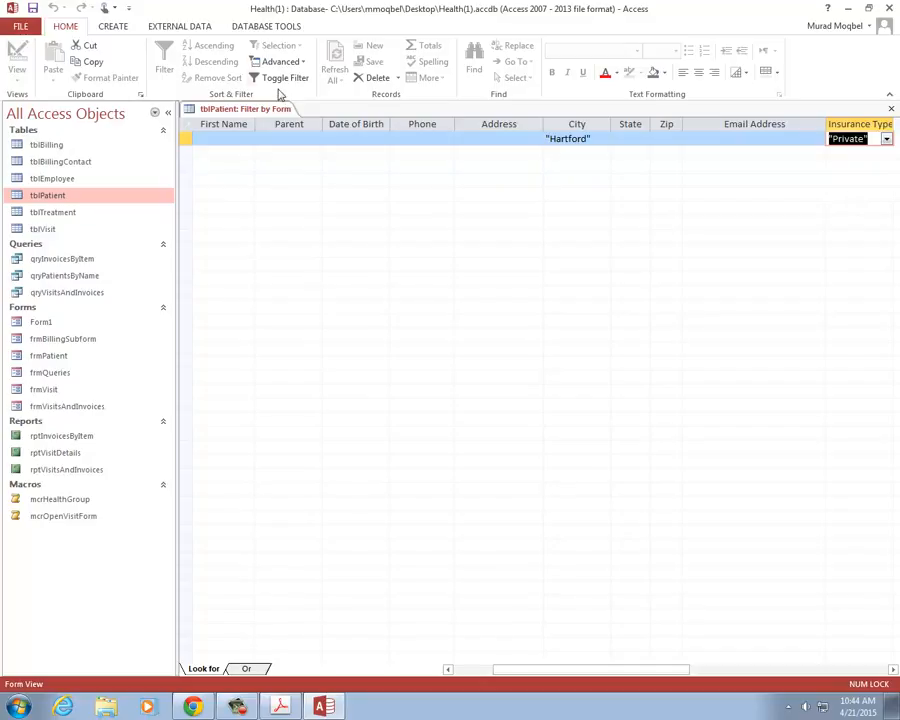
Apply the Hartford and Private filter to tblPatient and reopen its Filter By Form.
{"action": "left_click", "coordinate": [279, 80]}
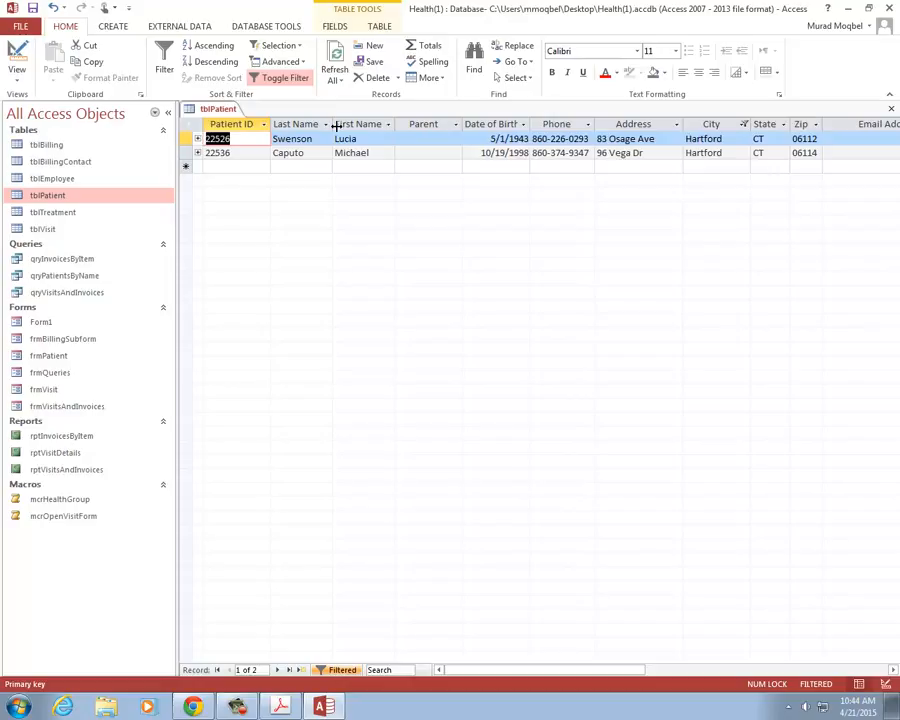
{"action": "left_click", "coordinate": [283, 63]}
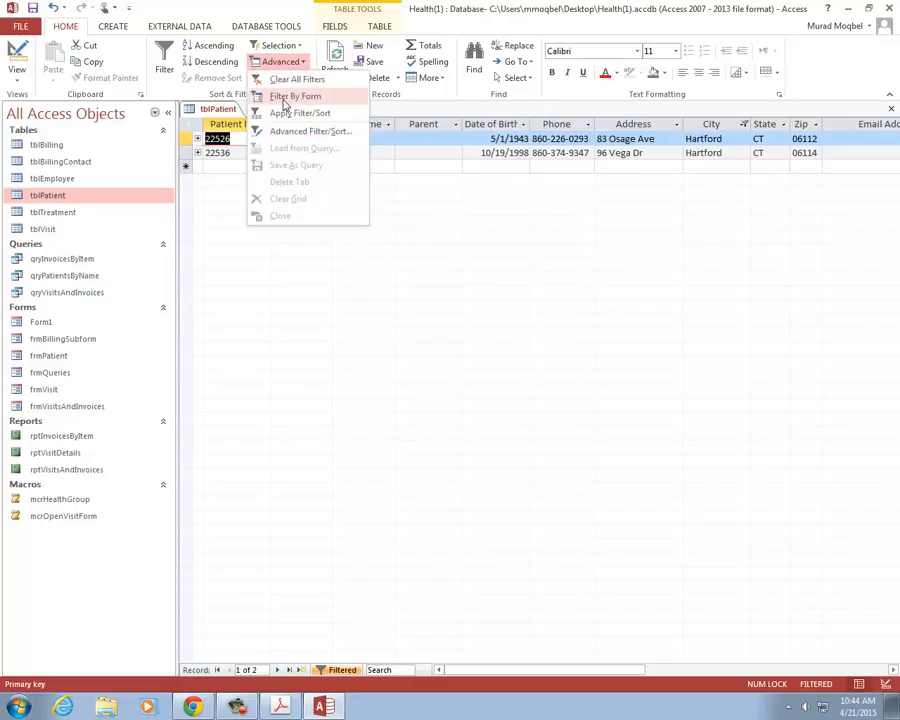
{"action": "left_click", "coordinate": [296, 97]}
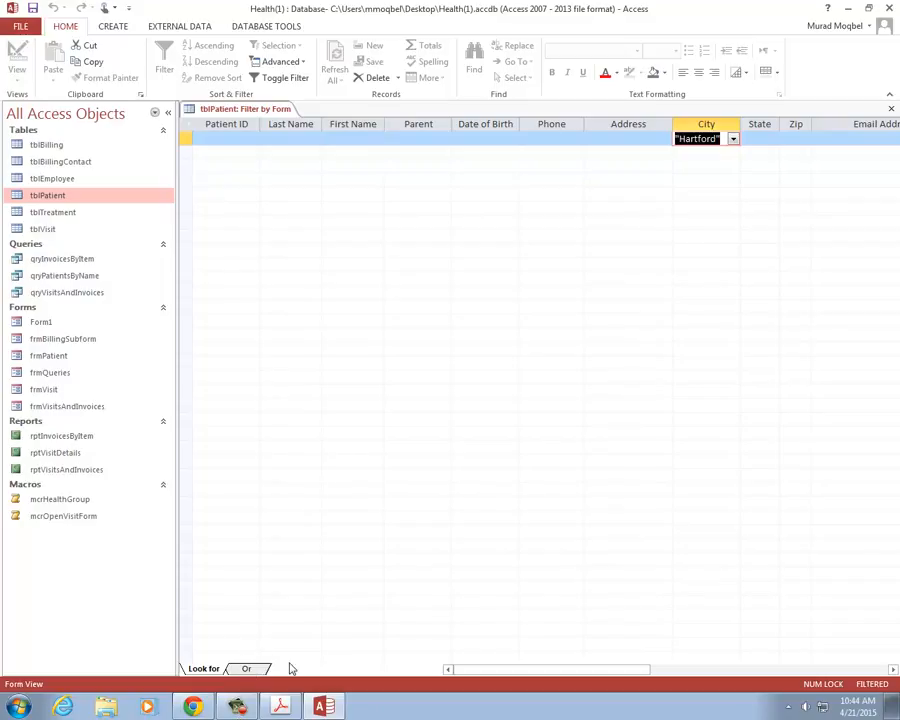
Add an Or condition with Windsor as the City and Private as the Insurance Type, and apply the filter.
{"action": "left_click", "coordinate": [247, 669]}
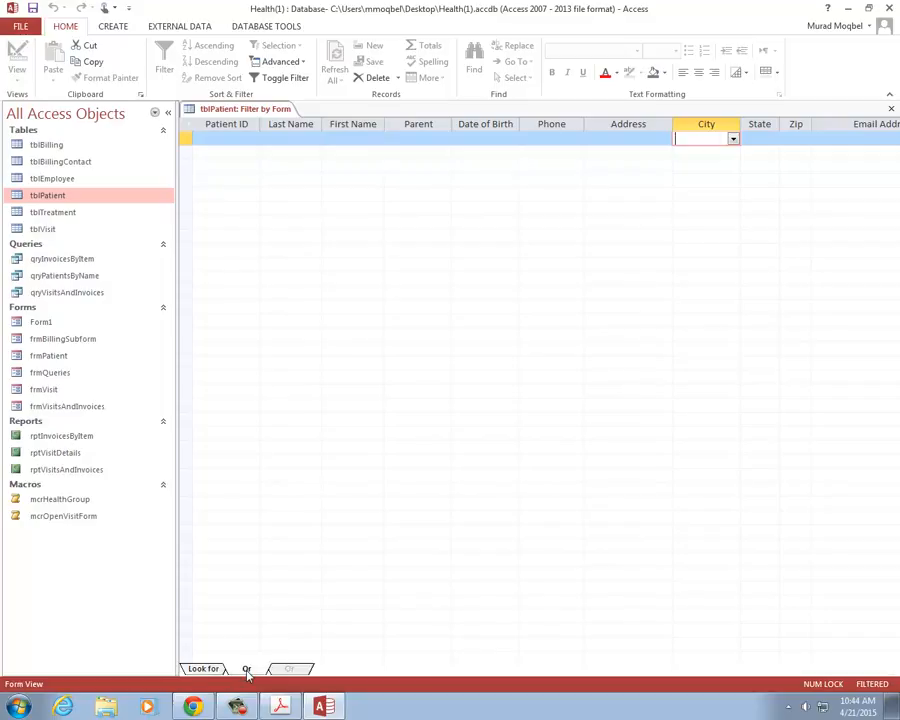
{"action": "left_click", "coordinate": [733, 140]}
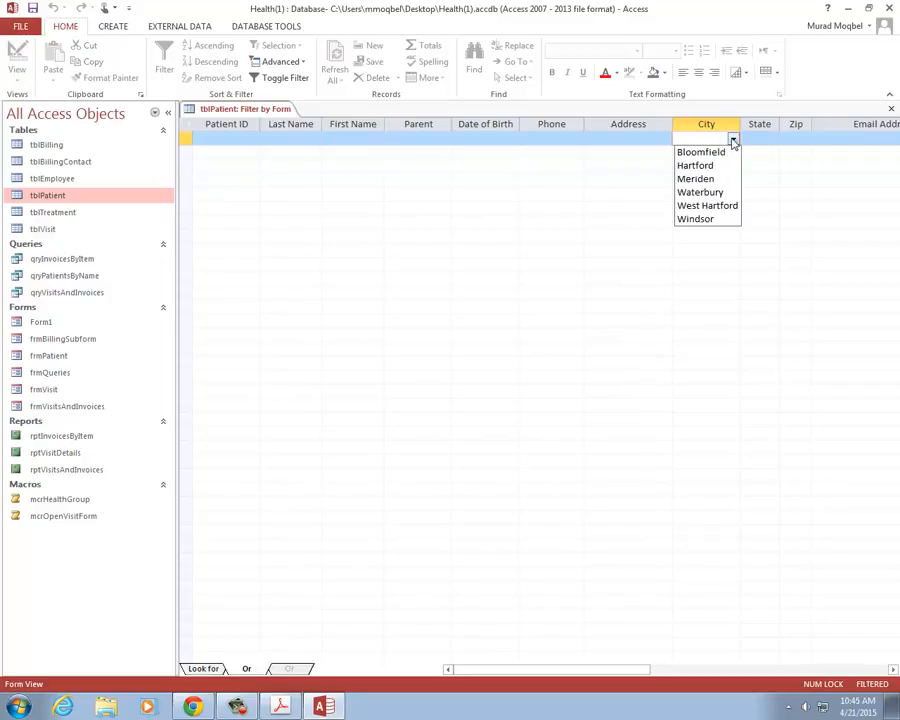
{"action": "left_click", "coordinate": [733, 218]}
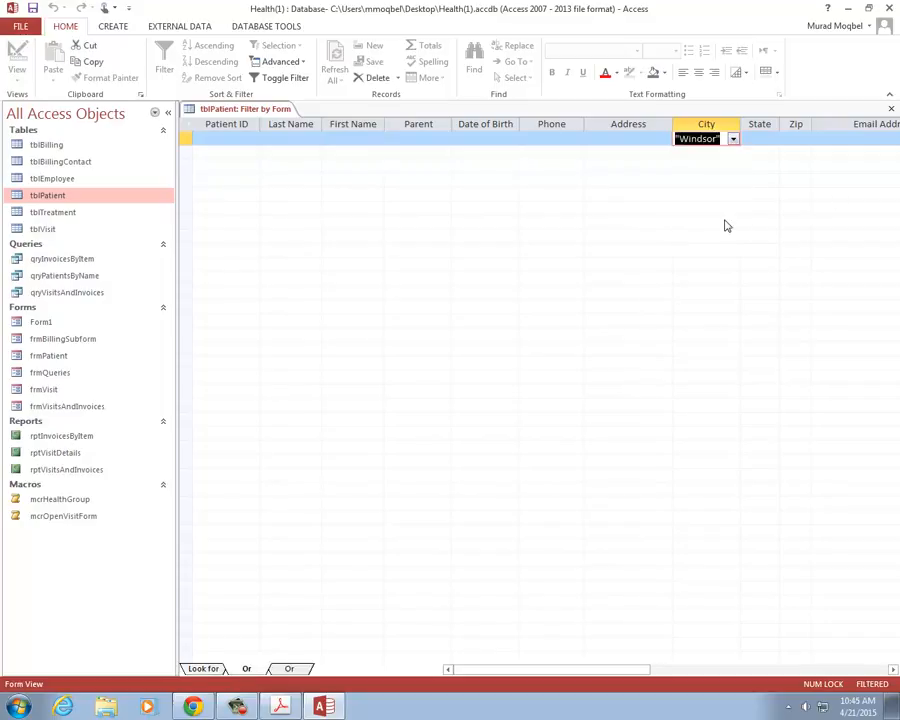
{"action": "left_click_drag", "start_coordinate": [608, 679], "coordinate": [751, 683]}
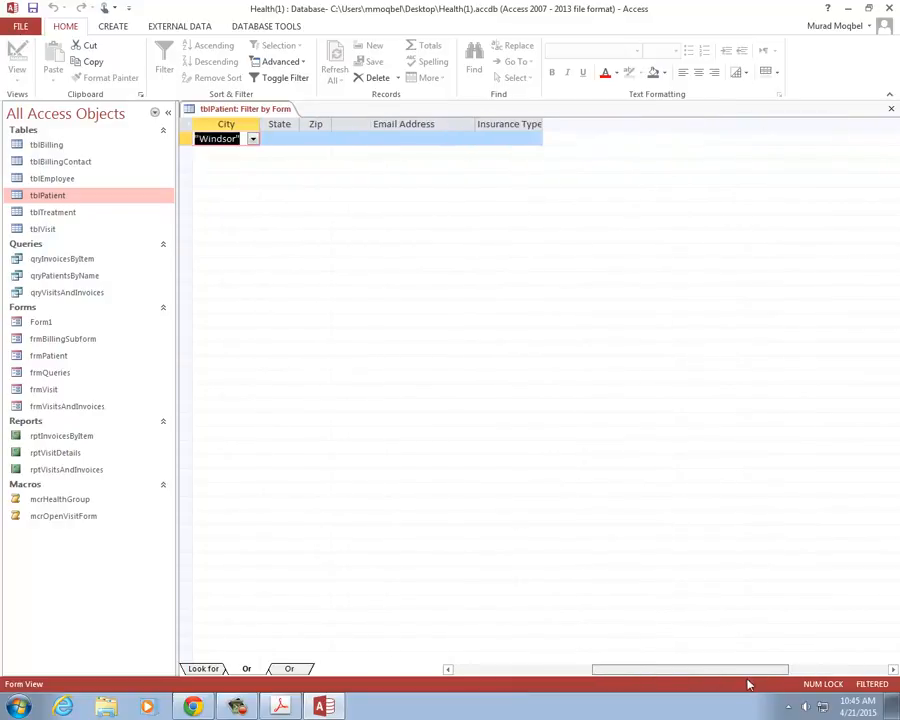
{"action": "left_click", "coordinate": [606, 139]}
{"action": "left_click", "coordinate": [623, 140]}
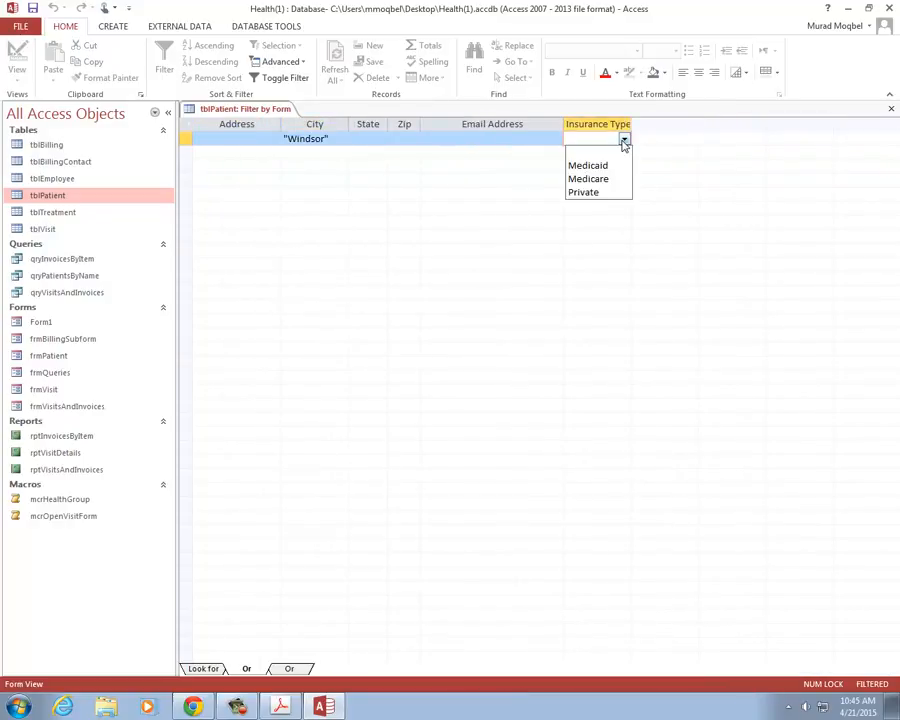
{"action": "left_click", "coordinate": [601, 194]}
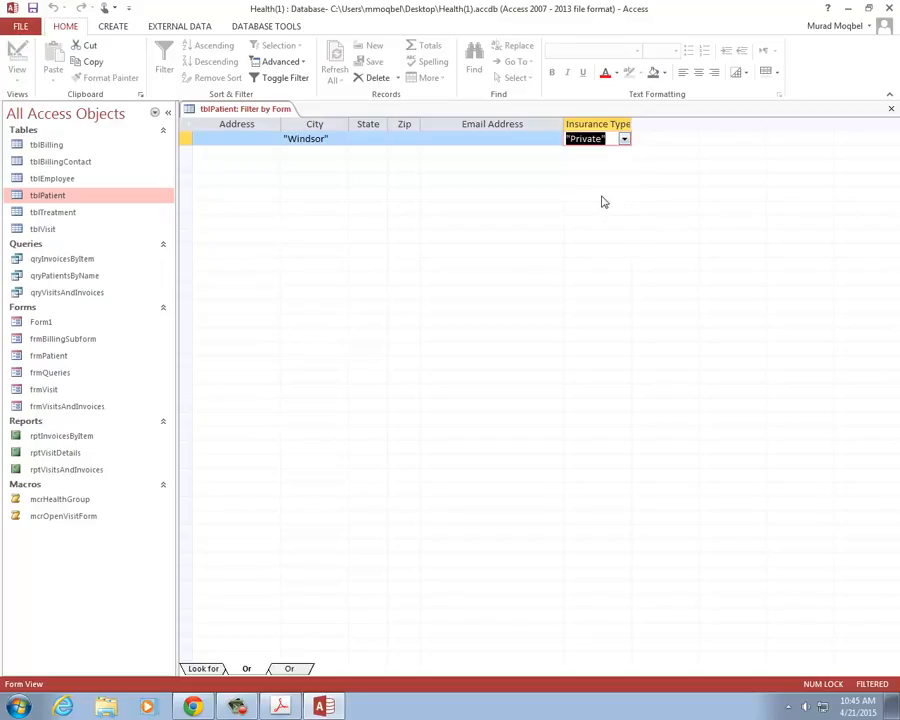
{"action": "left_click", "coordinate": [276, 84]}
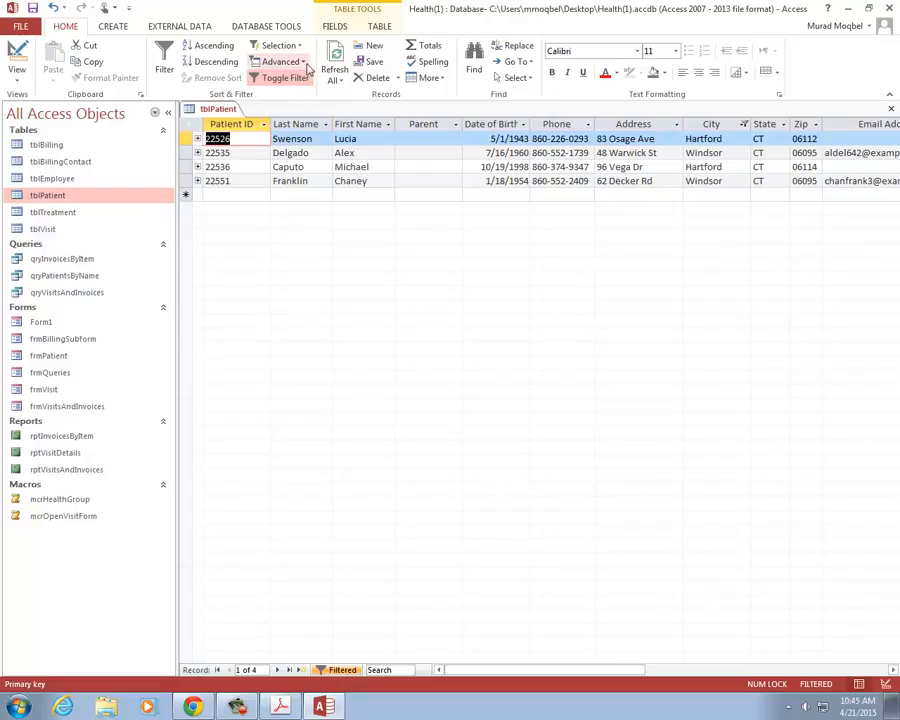
Reopen Filter By Form and save the current filter as a query named qryCity.
{"action": "left_click", "coordinate": [305, 64]}
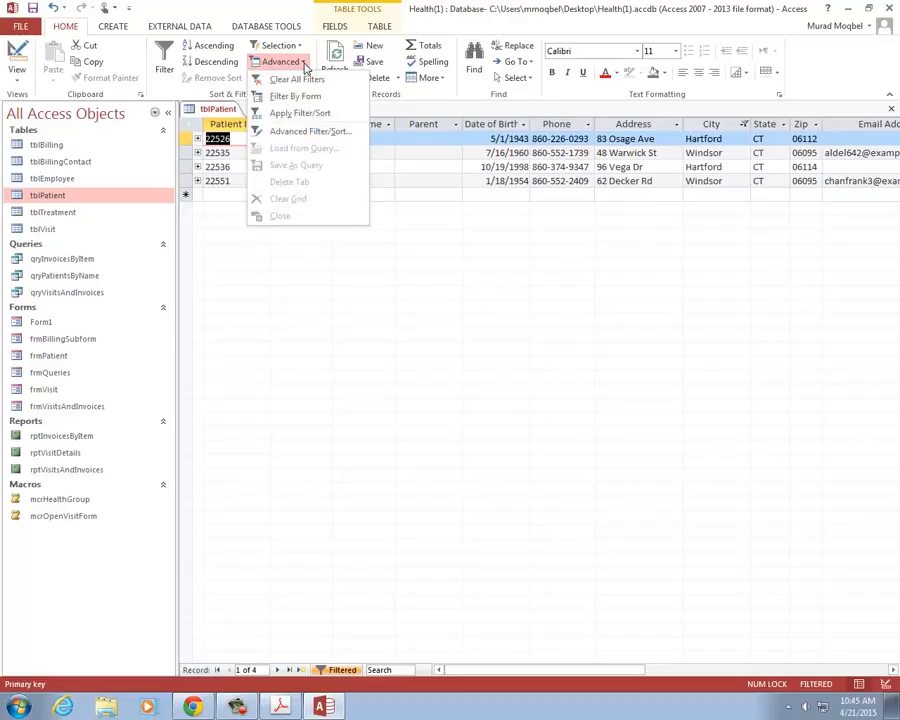
{"action": "left_click", "coordinate": [328, 97]}
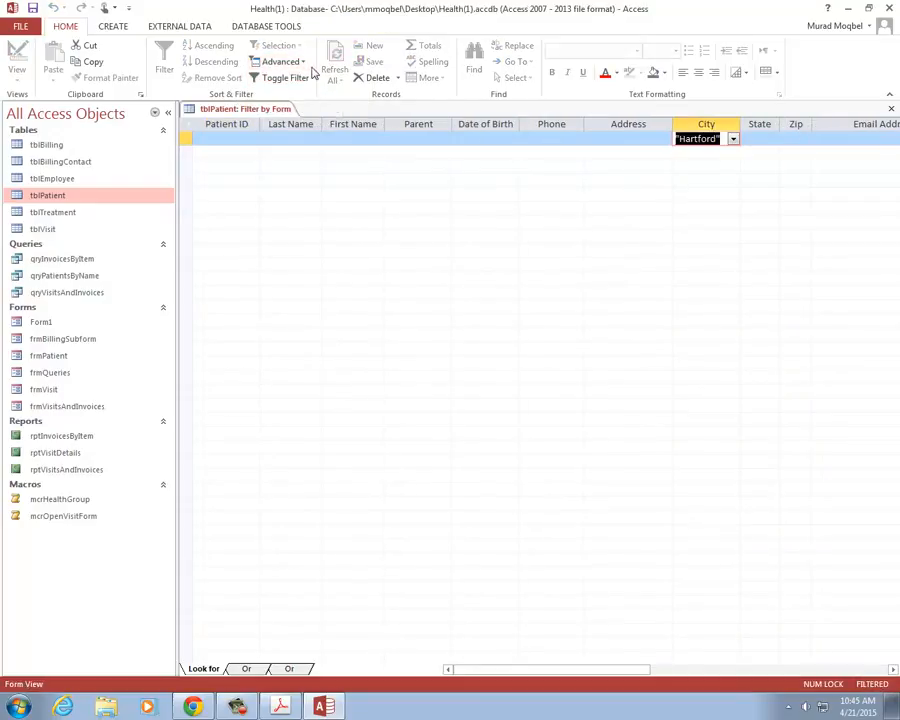
{"action": "left_click", "coordinate": [305, 64]}
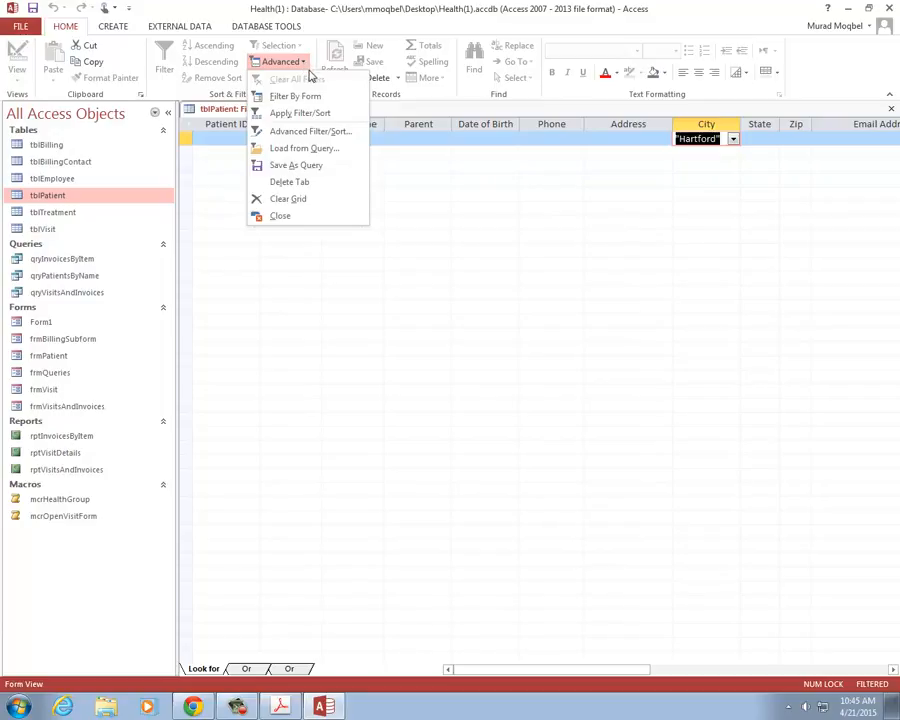
{"action": "left_click", "coordinate": [293, 166]}
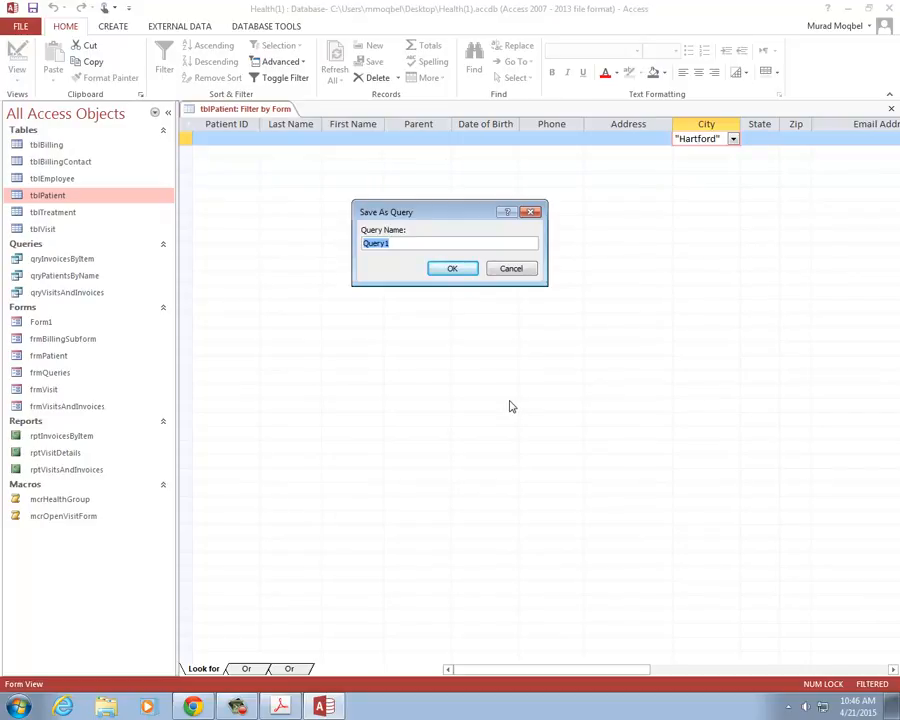
{"action": "type", "text": "qryPatientByVisit"}
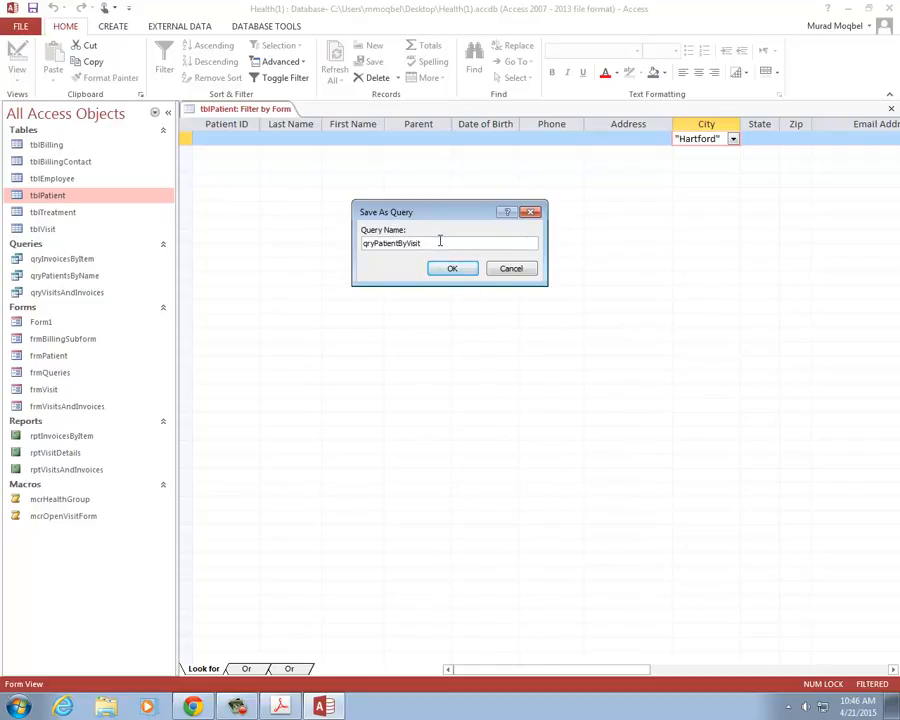
{"action": "left_click_drag", "start_coordinate": [439, 241], "coordinate": [373, 244]}
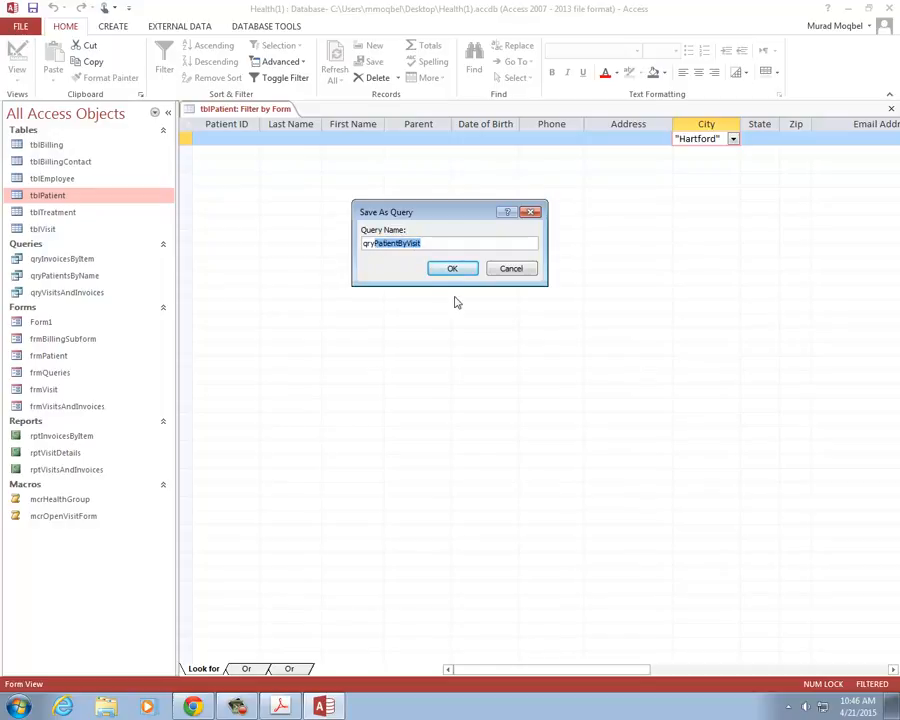
{"action": "type", "text": "City"}
{"action": "left_click", "coordinate": [458, 271]}
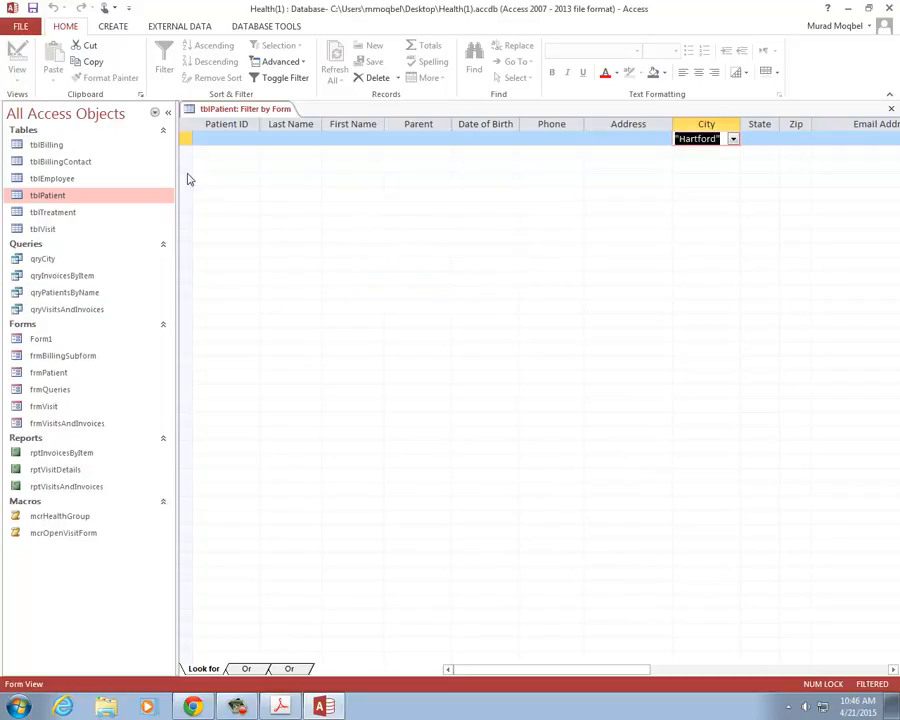
Clear all criteria from the tblPatient filter grid.
{"action": "left_click", "coordinate": [301, 68]}
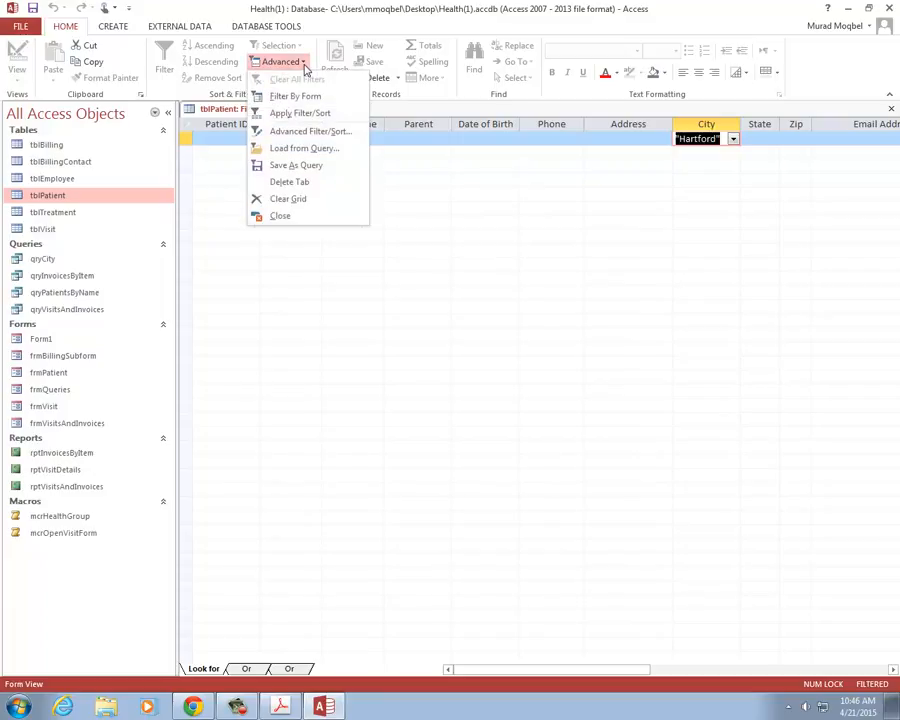
{"action": "left_click", "coordinate": [324, 204]}
{"action": "left_click", "coordinate": [302, 64]}
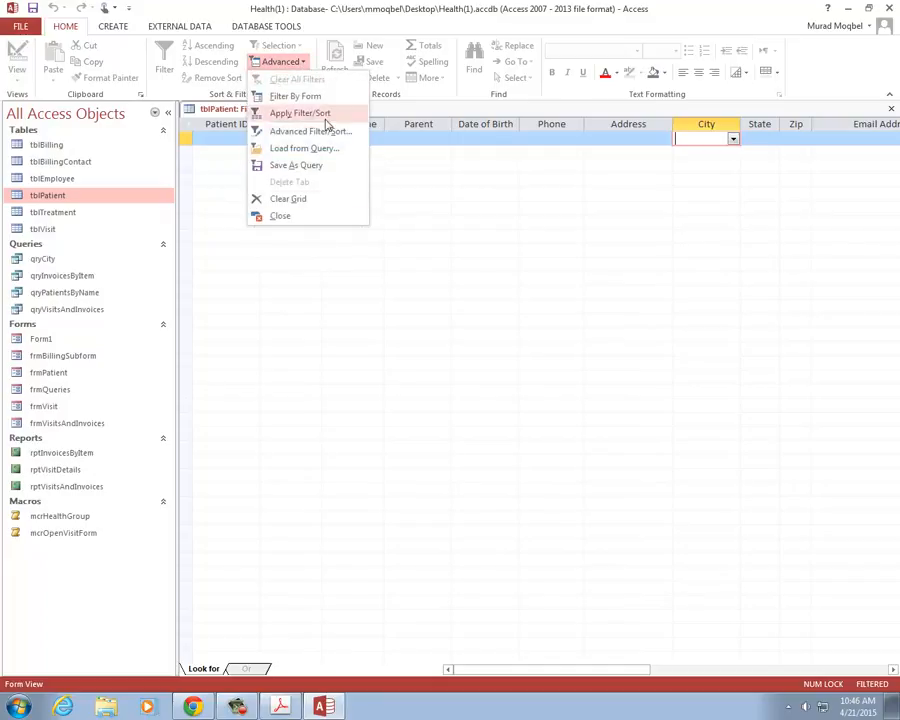
{"action": "left_click", "coordinate": [298, 204]}
Close Filter By Form and the tblPatient table without saving the table's design changes.
{"action": "right_click", "coordinate": [260, 112]}
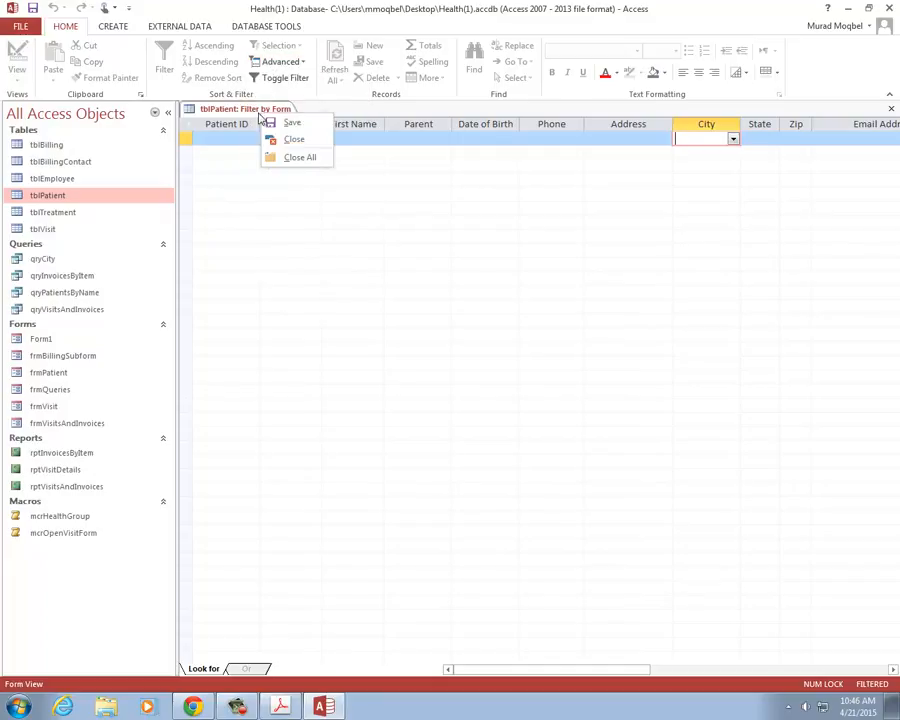
{"action": "left_click", "coordinate": [300, 156]}
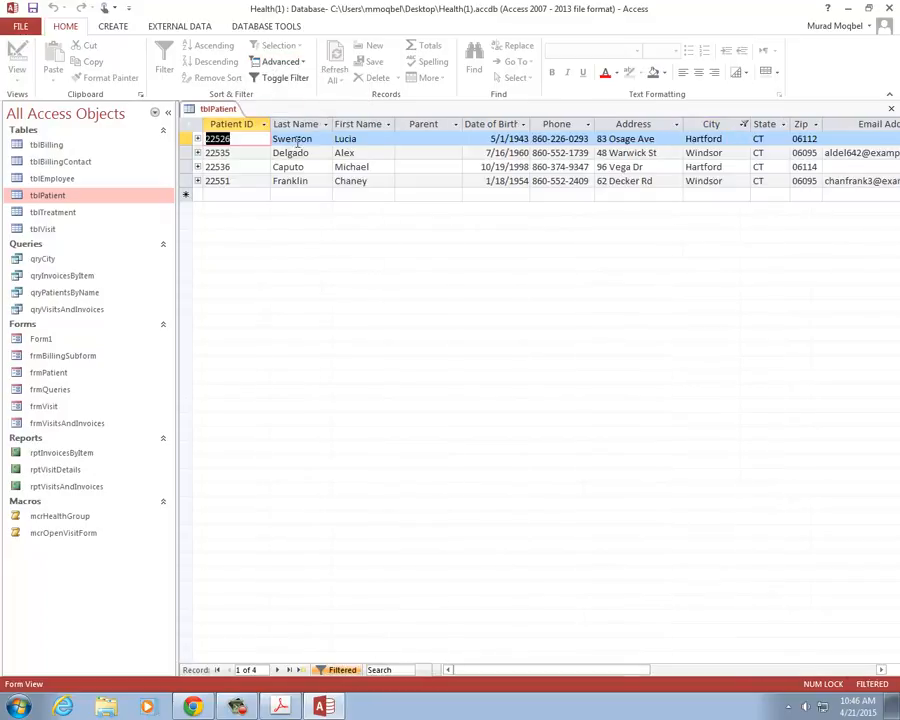
{"action": "right_click", "coordinate": [230, 110]}
{"action": "left_click", "coordinate": [271, 150]}
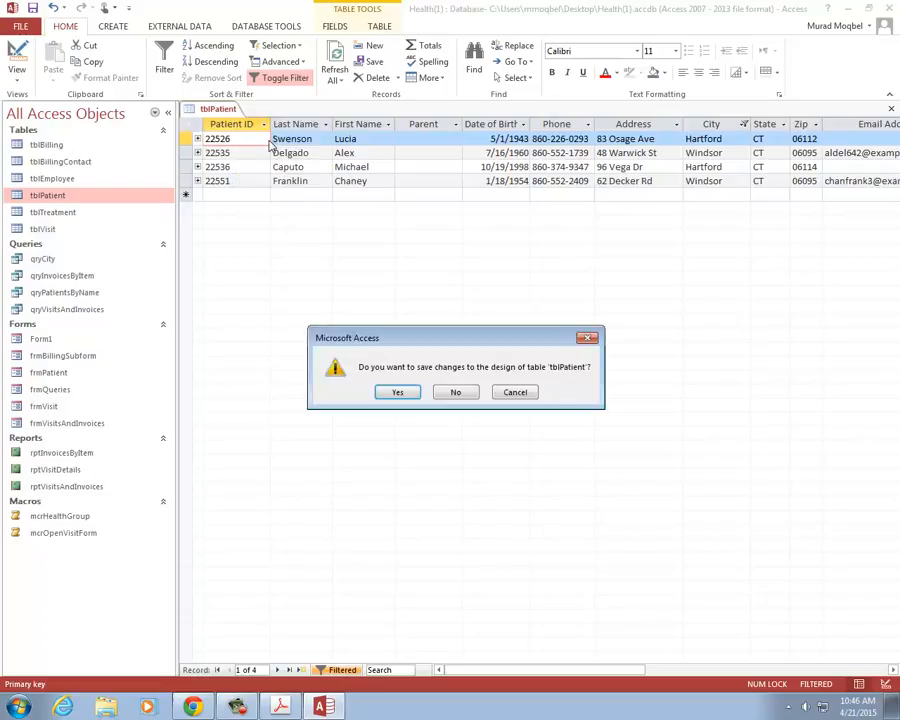
{"action": "left_click", "coordinate": [454, 392]}
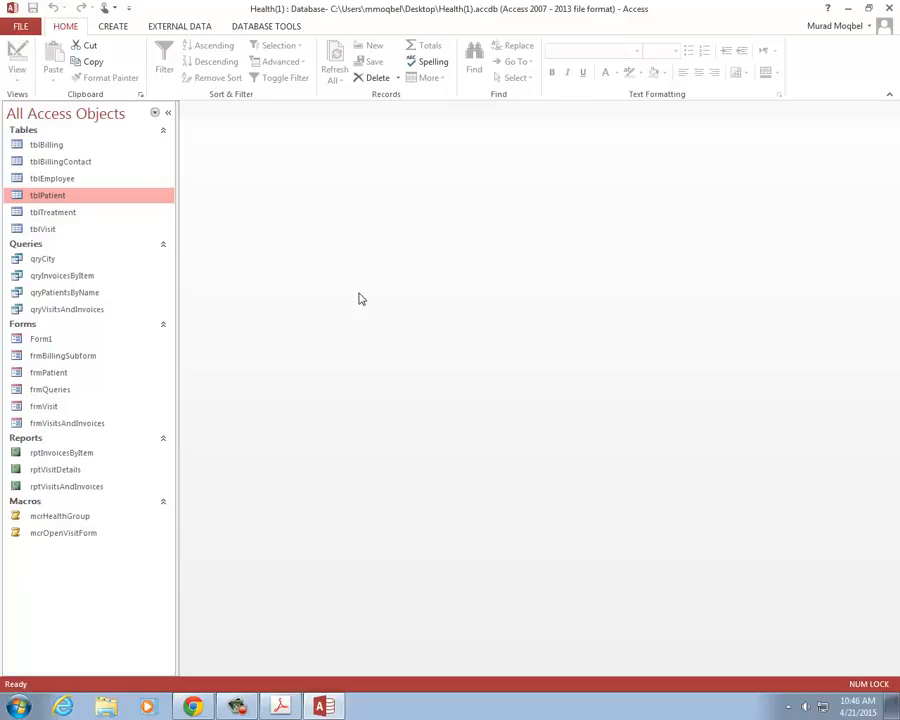
Reopen the tblPatient table and start a new Filter By Form.
{"action": "double_click", "coordinate": [47, 197]}
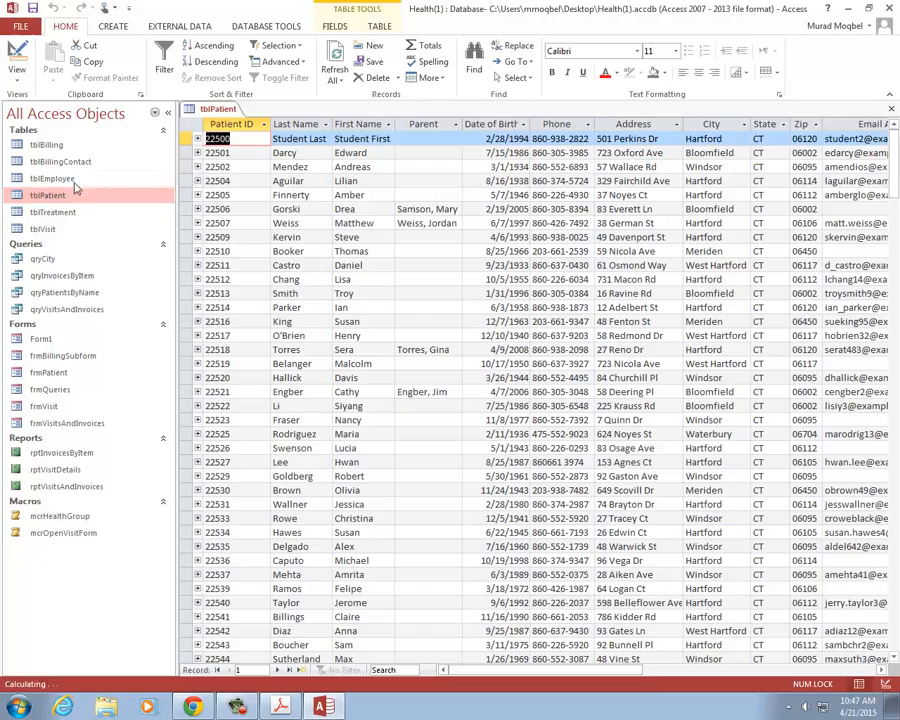
{"action": "left_click", "coordinate": [281, 62]}
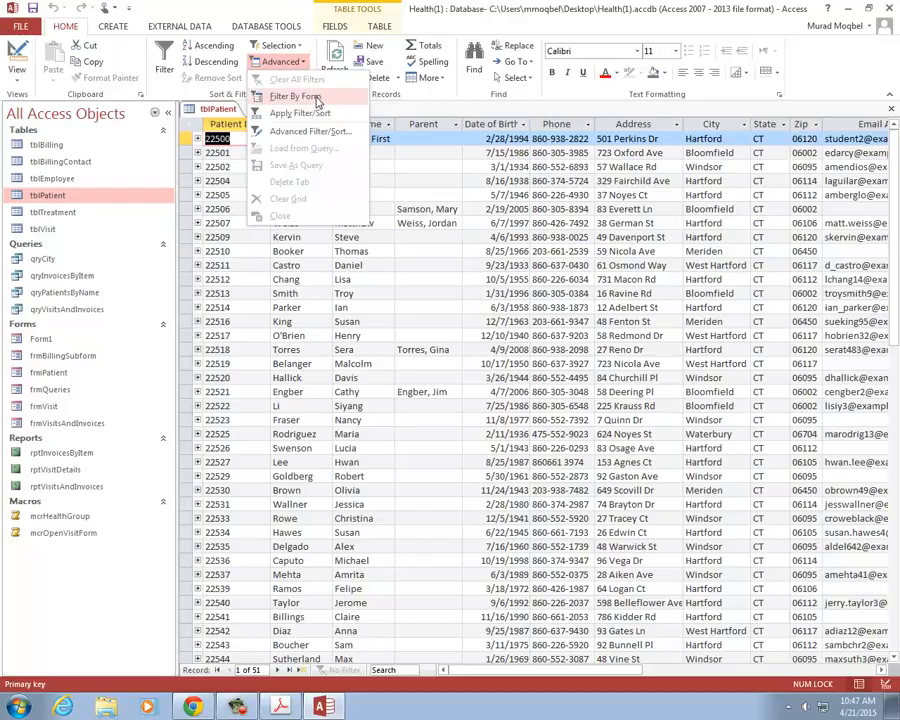
{"action": "left_click", "coordinate": [318, 98]}
{"action": "left_click", "coordinate": [302, 62]}
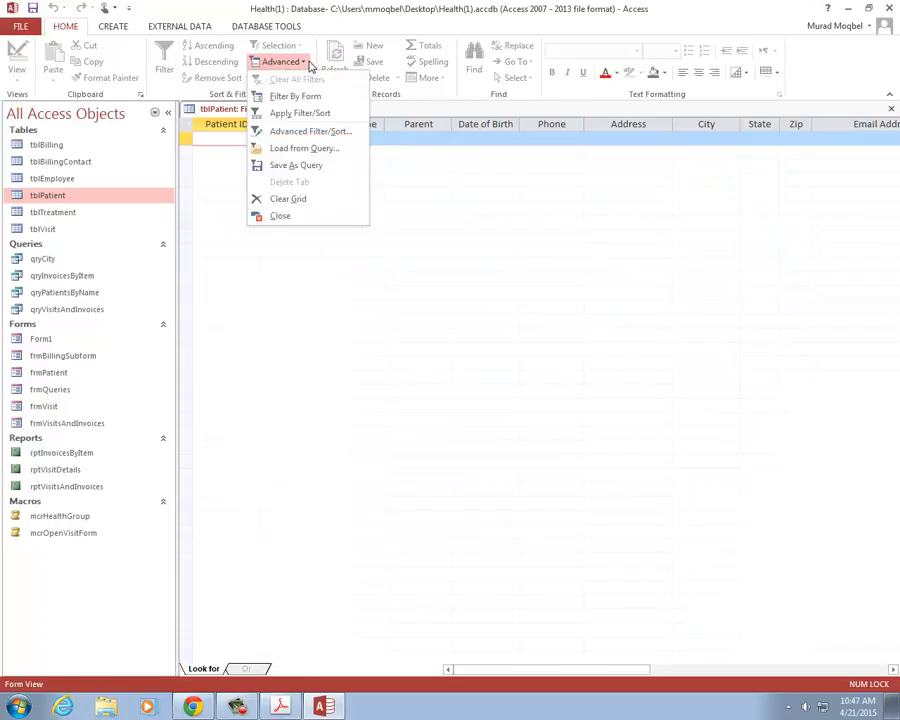
{"action": "left_click", "coordinate": [312, 32]}
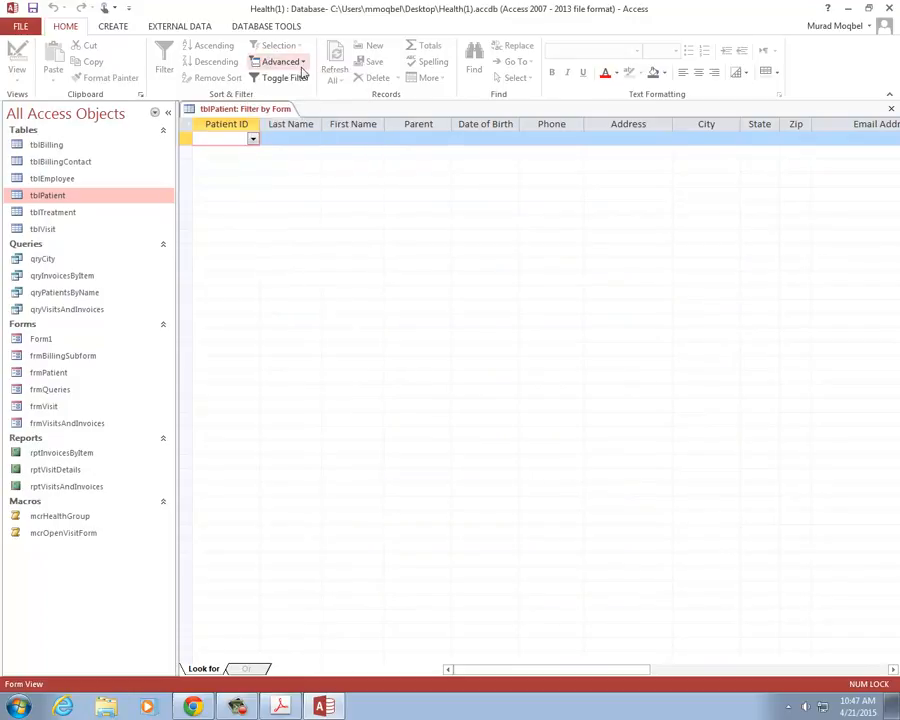
Load the saved qryCity query as the filter criteria and apply the filter to tblPatient.
{"action": "left_click", "coordinate": [302, 63]}
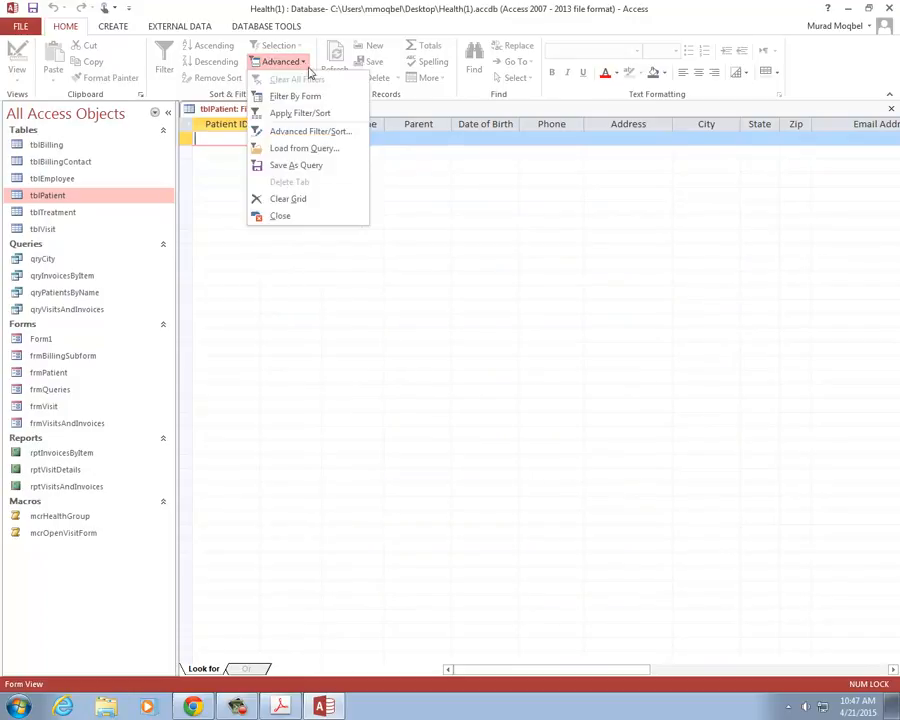
{"action": "left_click", "coordinate": [306, 152]}
{"action": "left_click", "coordinate": [370, 213]}
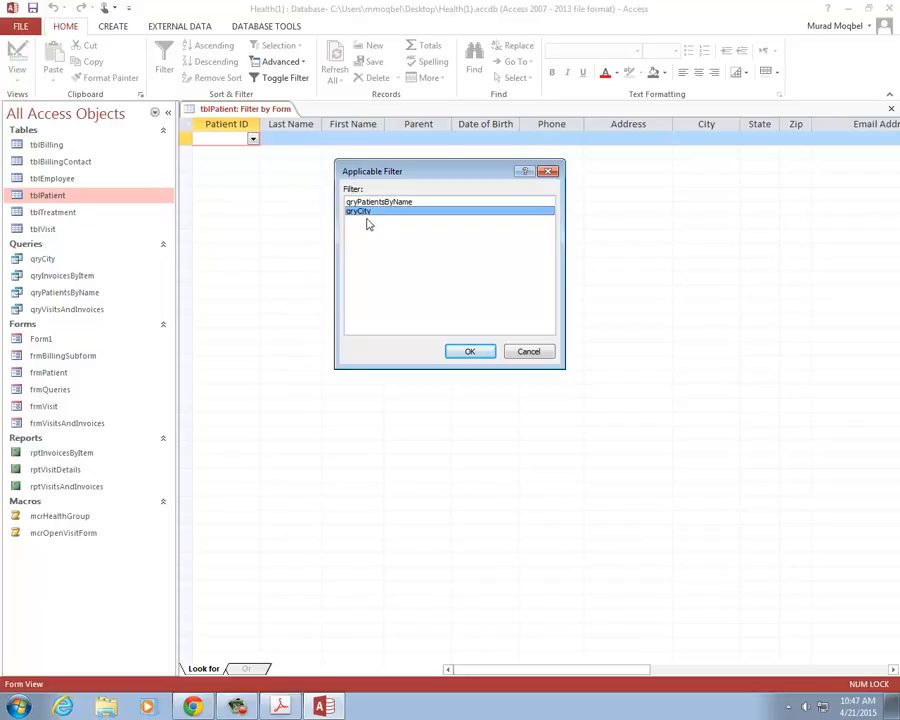
{"action": "left_click", "coordinate": [470, 352]}
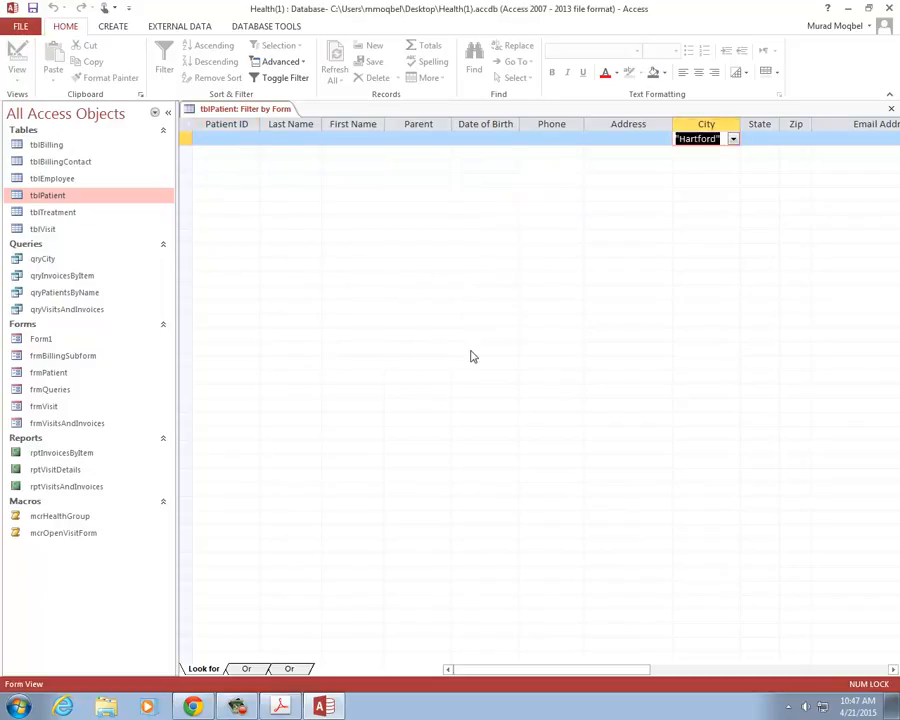
{"action": "left_click", "coordinate": [273, 80]}
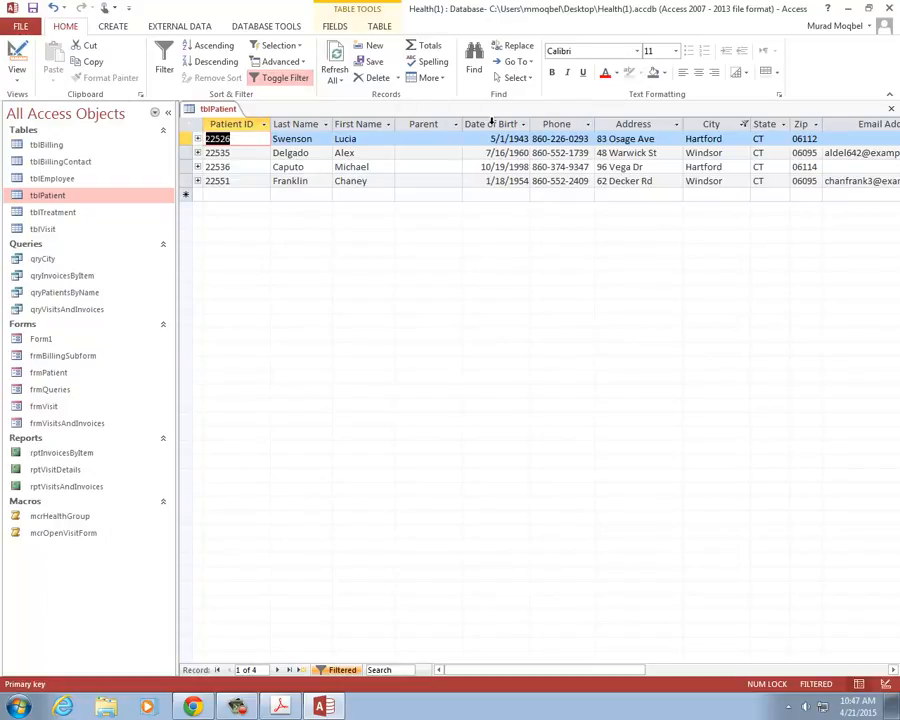
Close the filtered tblPatient table, discarding the changes to its design.
{"action": "right_click", "coordinate": [225, 109]}
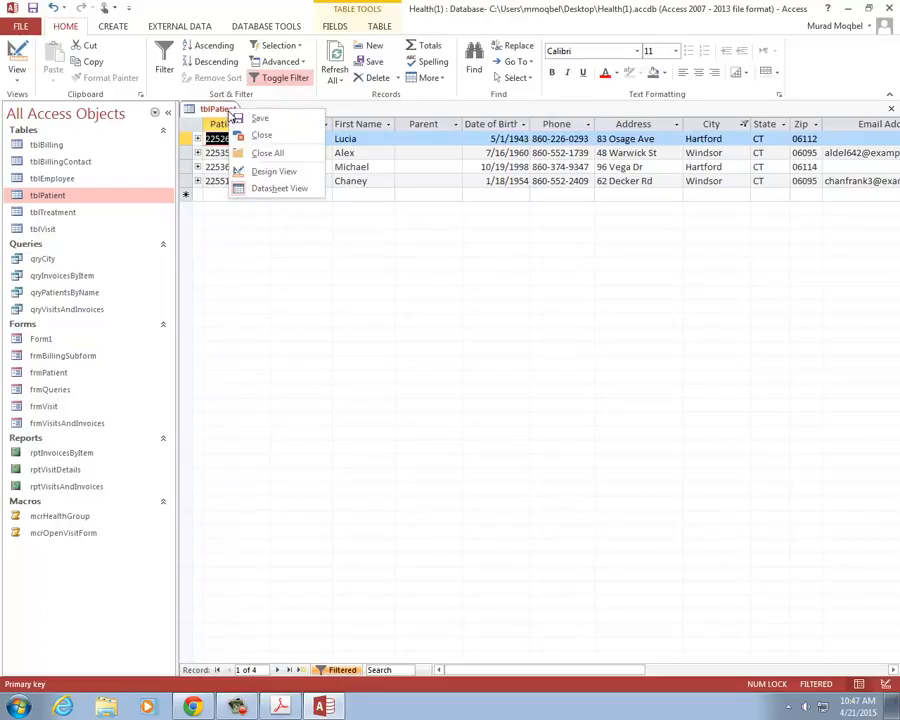
{"action": "left_click", "coordinate": [266, 136]}
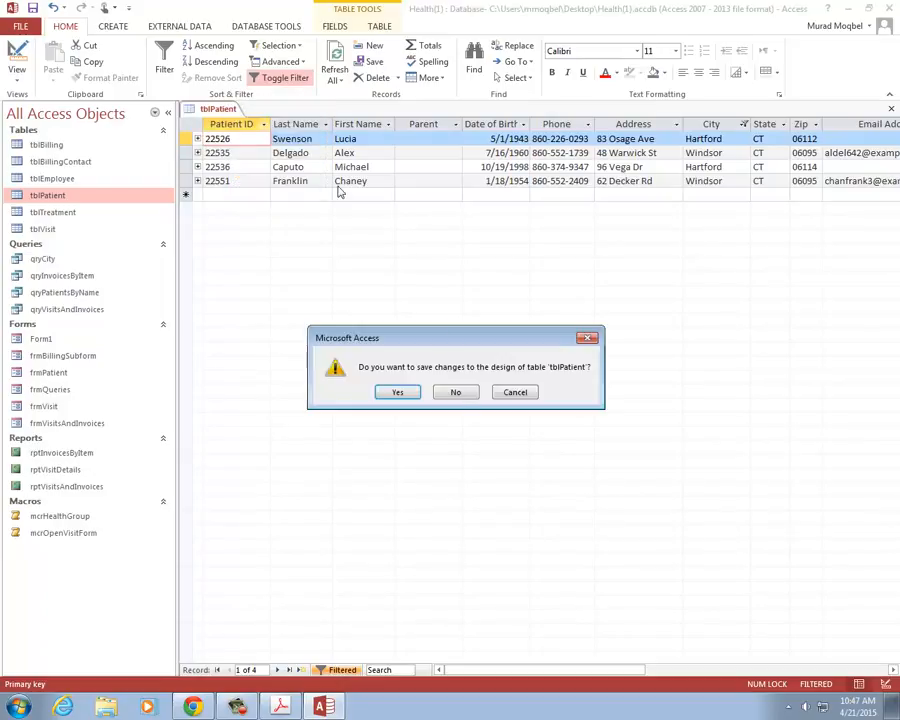
{"action": "left_click", "coordinate": [456, 393]}
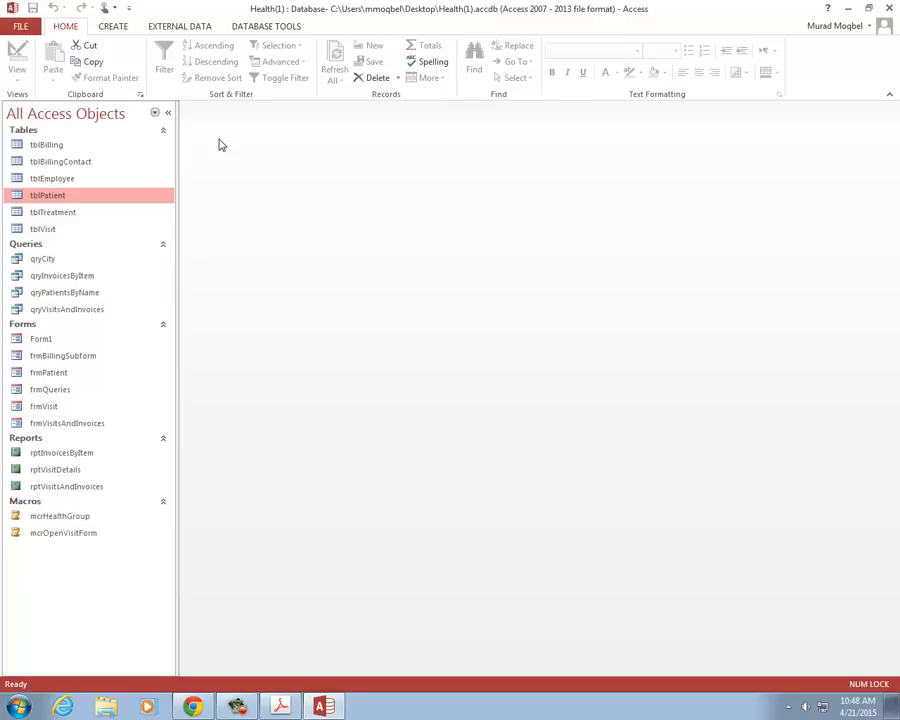
Open the qryCity query in SQL view and insert two blank lines above its SELECT statement.
{"action": "double_click", "coordinate": [48, 260]}
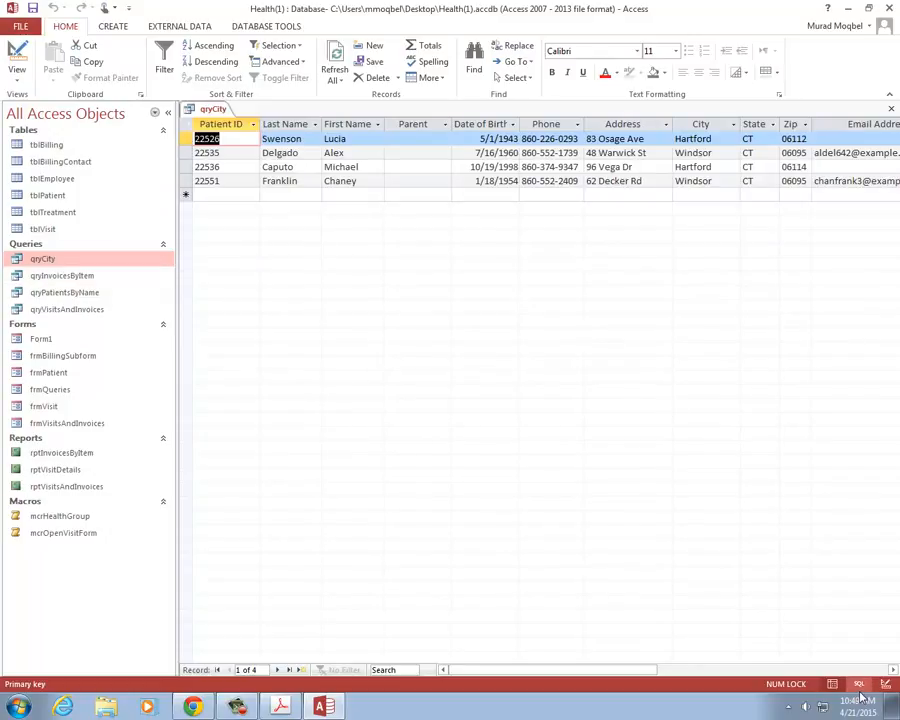
{"action": "left_click", "coordinate": [859, 690]}
{"action": "left_click", "coordinate": [286, 397]}
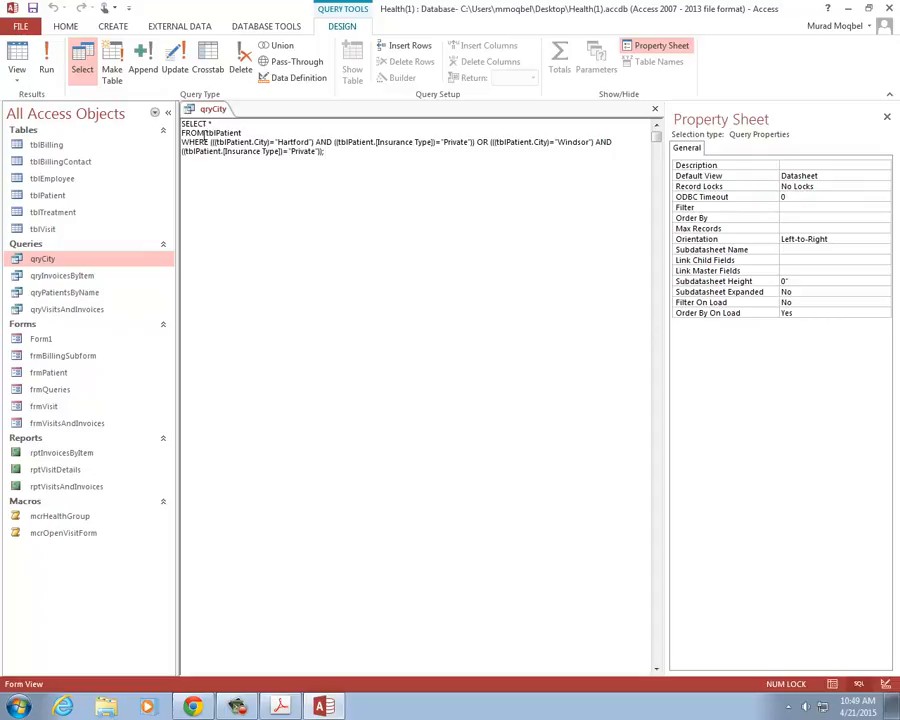
{"action": "key", "text": "Return"}
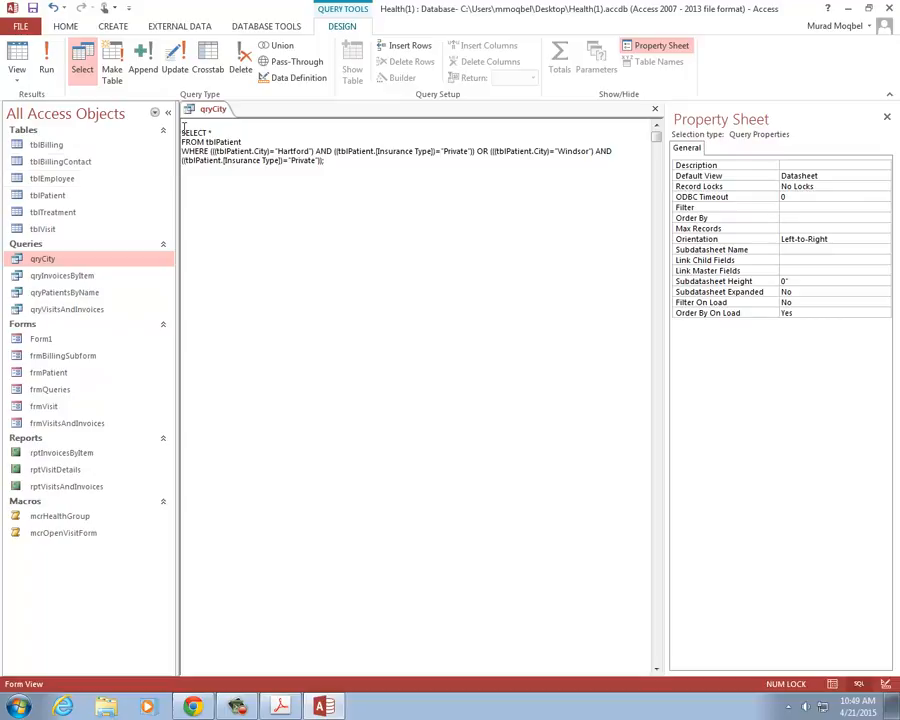
{"action": "left_click", "coordinate": [183, 128]}
{"action": "key", "text": "Return"}
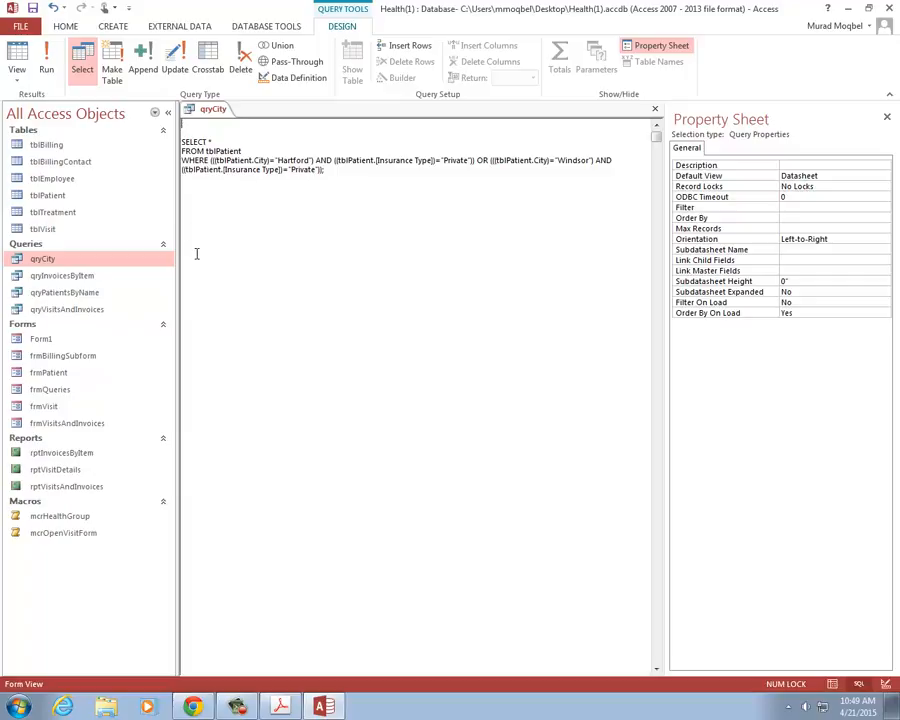
Launch the Windows Magnifier and bring up its controls.
{"action": "left_click", "coordinate": [18, 706]}
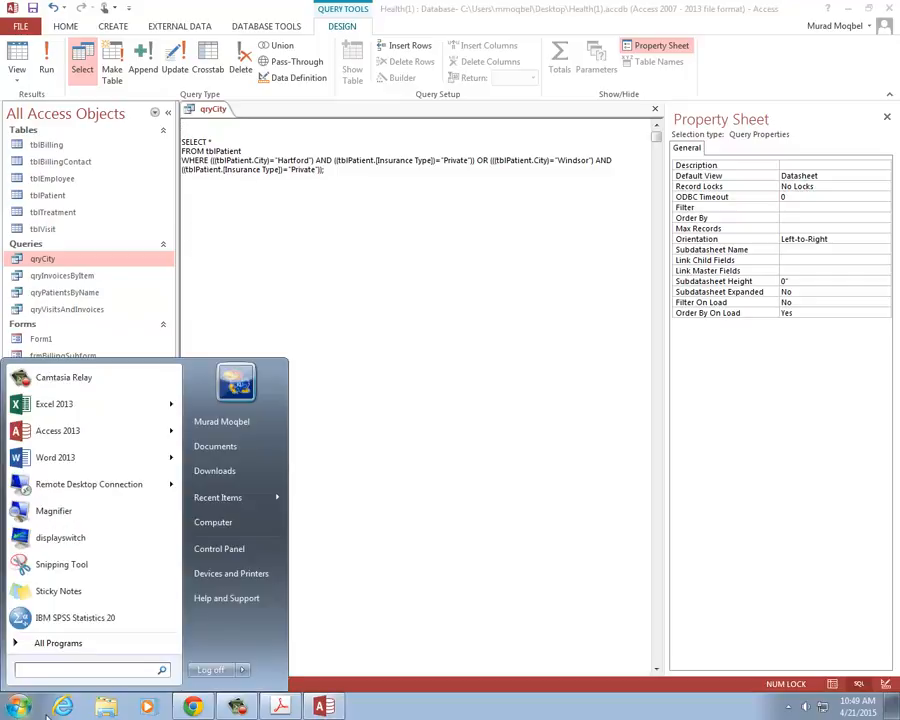
{"action": "left_click", "coordinate": [88, 512]}
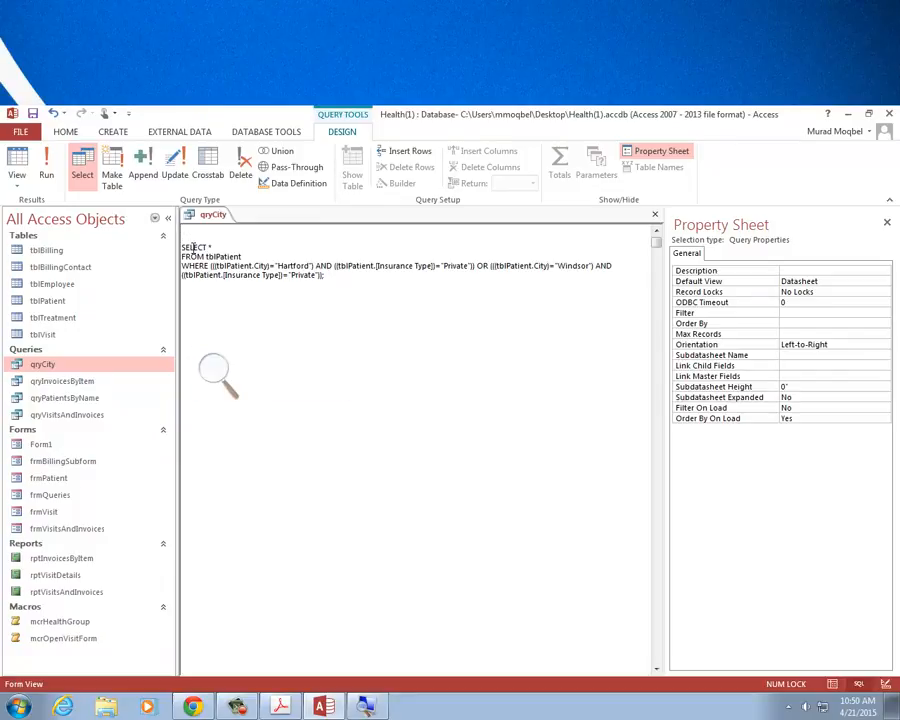
{"action": "left_click", "coordinate": [221, 370]}
{"action": "left_click", "coordinate": [231, 379]}
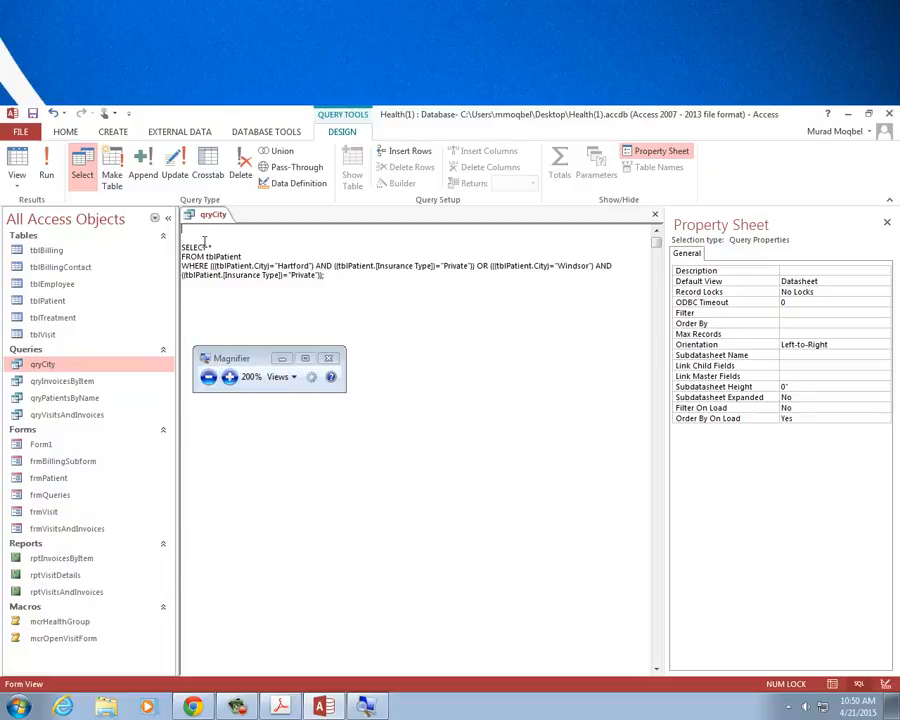
Above the existing SQL, write the outer query "select * from tblvisit where patientid", split over three lines.
{"action": "type", "text": "sele"}
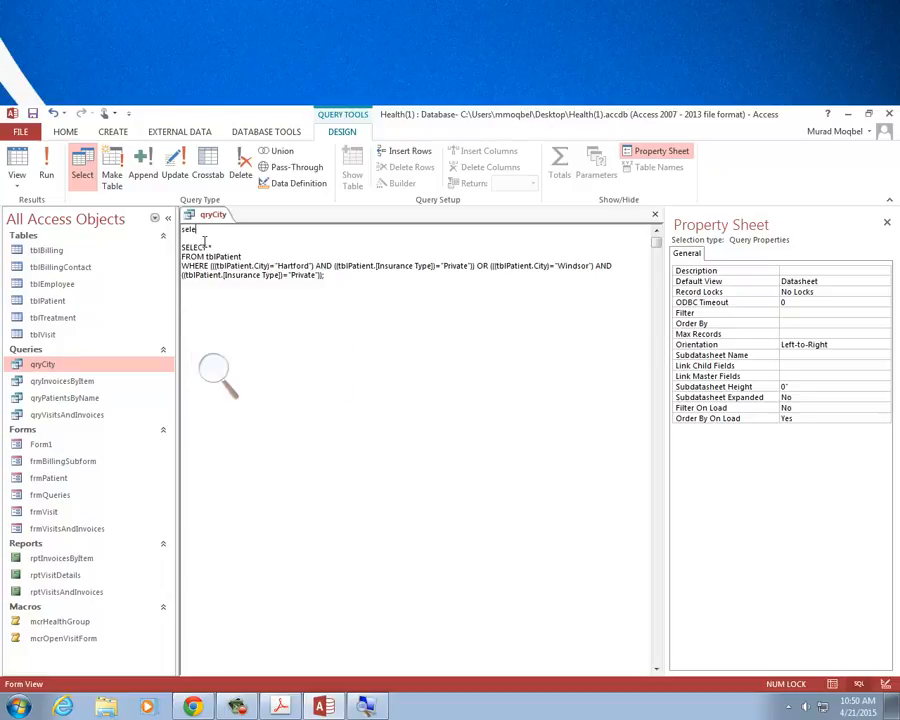
{"action": "type", "text": "ct *"}
{"action": "key", "text": "Return"}
{"action": "type", "text": "from"}
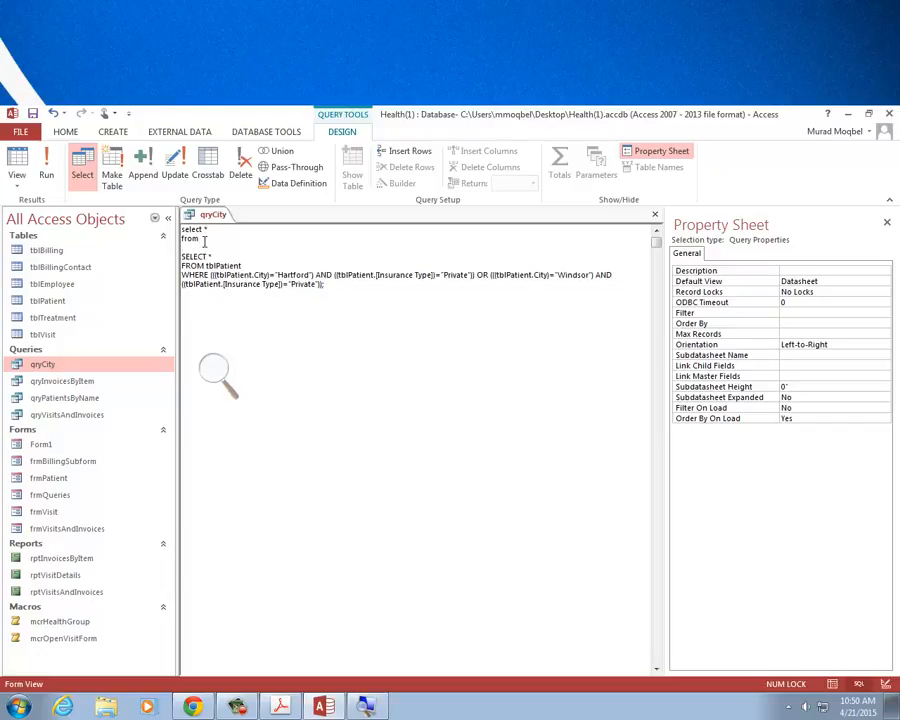
{"action": "key", "text": "Return"}
{"action": "key", "text": "BackSpace"}
{"action": "type", "text": "tblvisit"}
{"action": "key", "text": "Return"}
{"action": "type", "text": "where patient"}
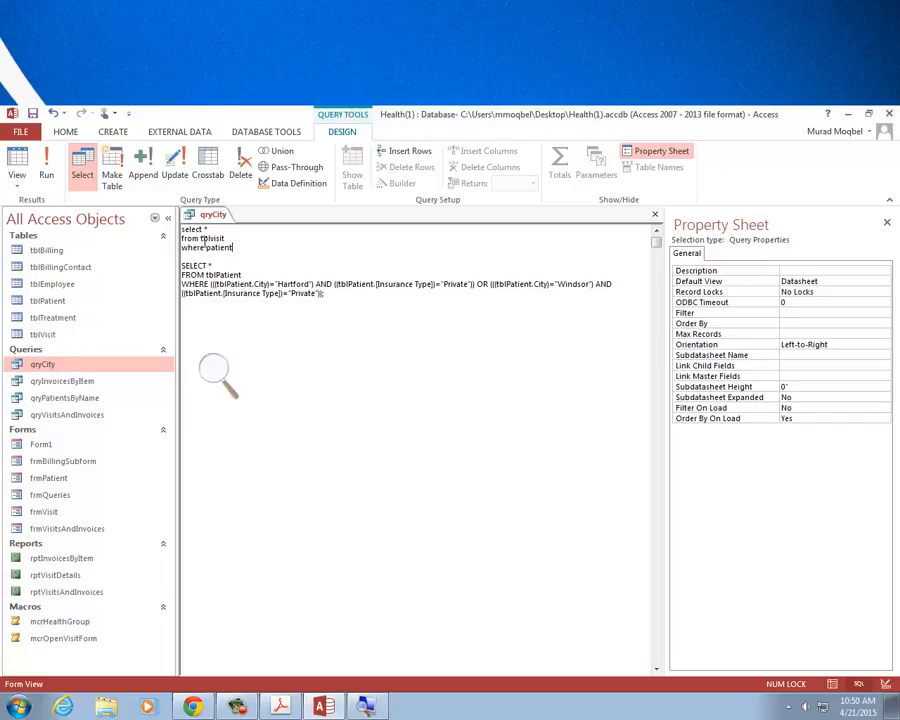
{"action": "type", "text": "id"}
{"action": "key", "text": "Return"}
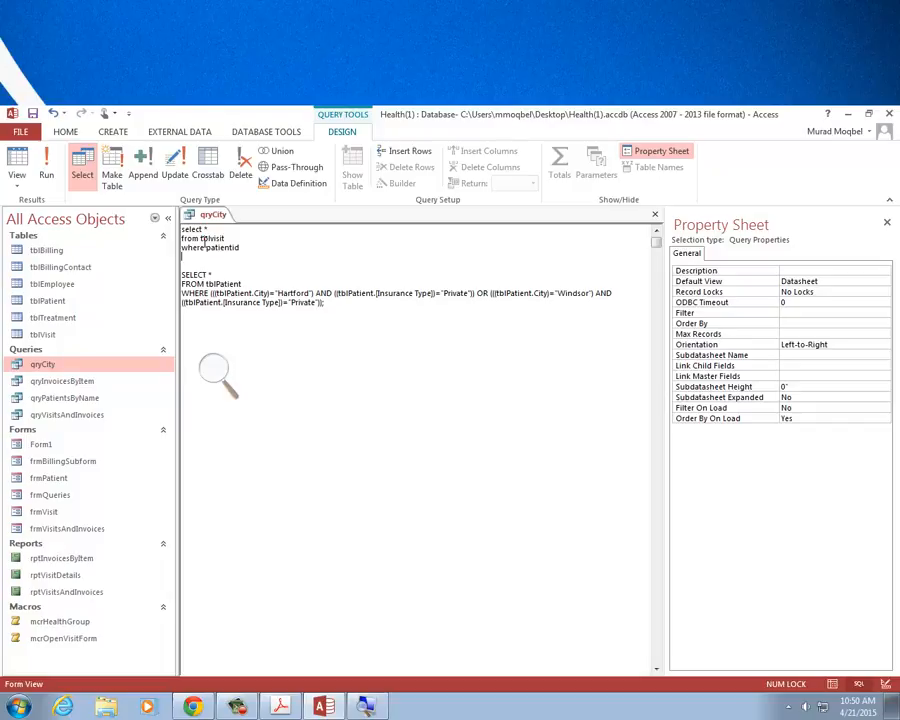
Make the original statement a subquery with "in (" and a closing parenthesis, selecting patientid instead of all fields.
{"action": "type", "text": "in"}
{"action": "key", "text": "BackSpace"}
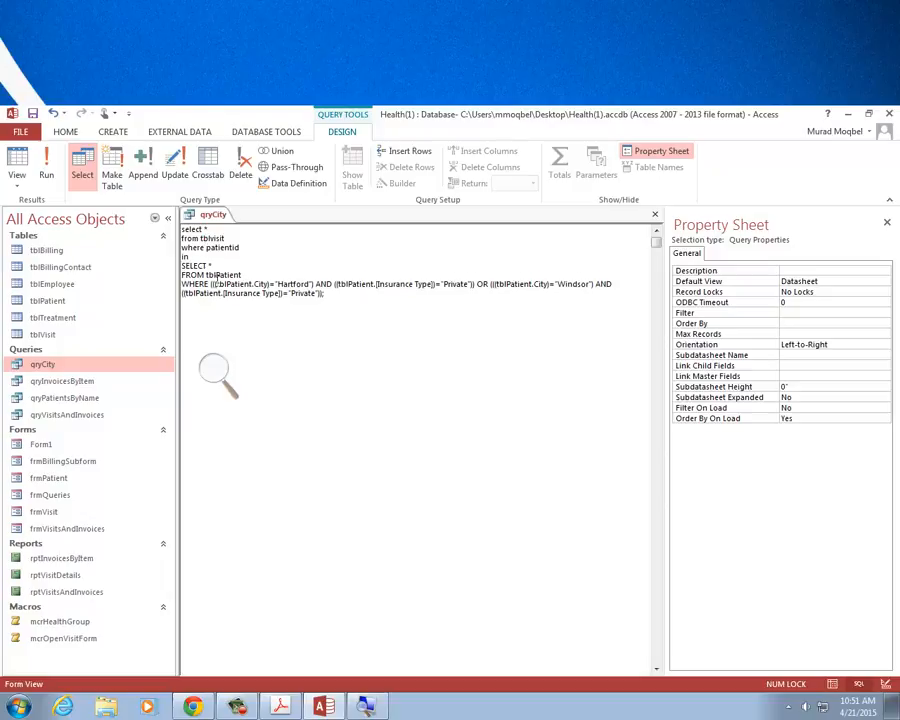
{"action": "key", "text": "BackSpace"}
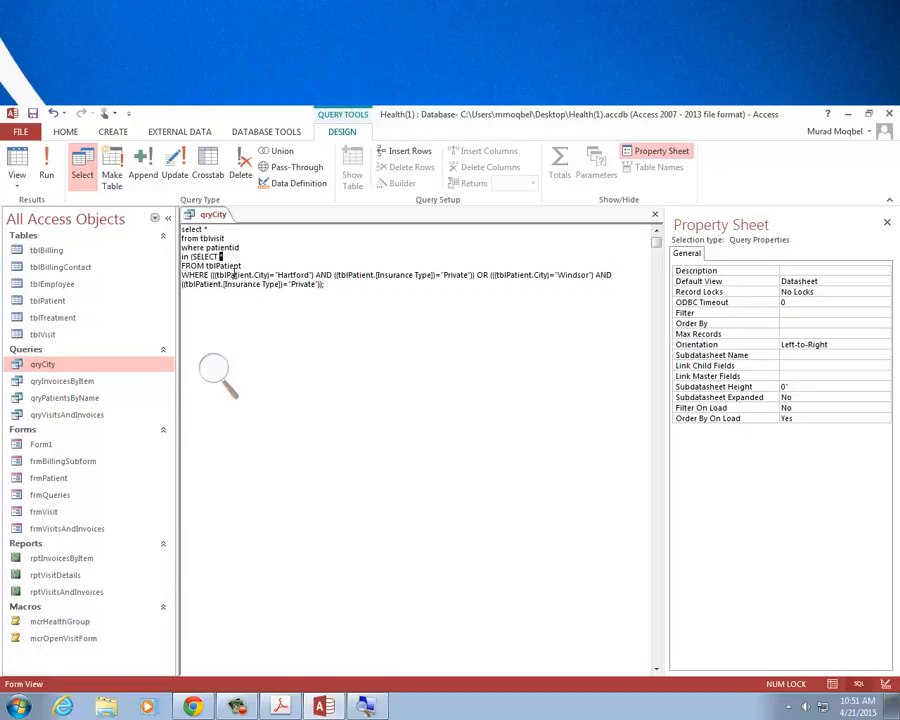
{"action": "type", "text": "patient"}
{"action": "type", "text": "id"}
{"action": "type", "text": ")"}
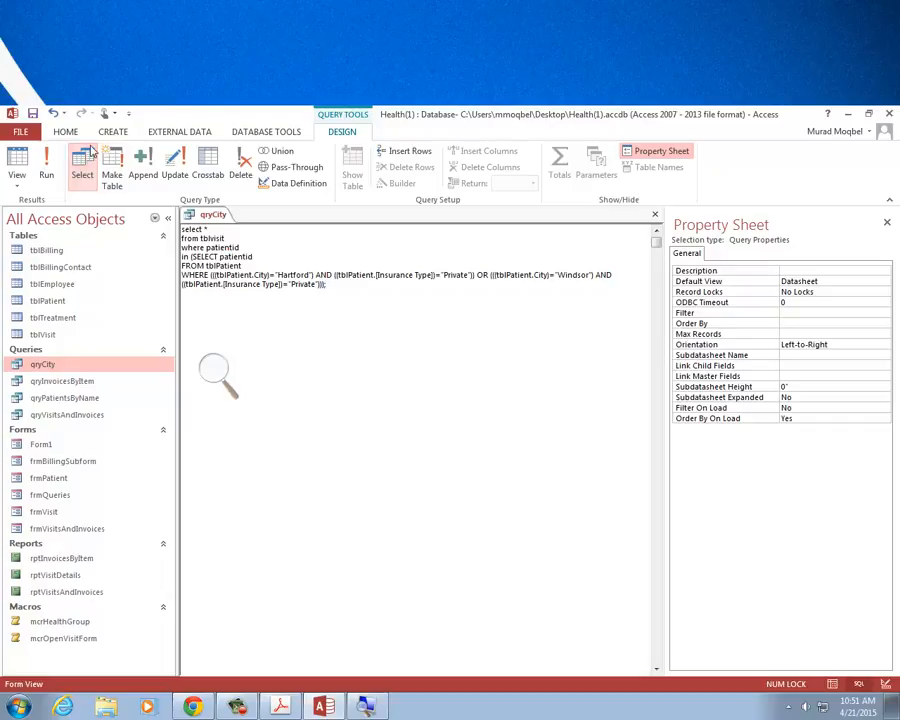
Run the modified qryCity query and save it.
{"action": "left_click", "coordinate": [46, 165]}
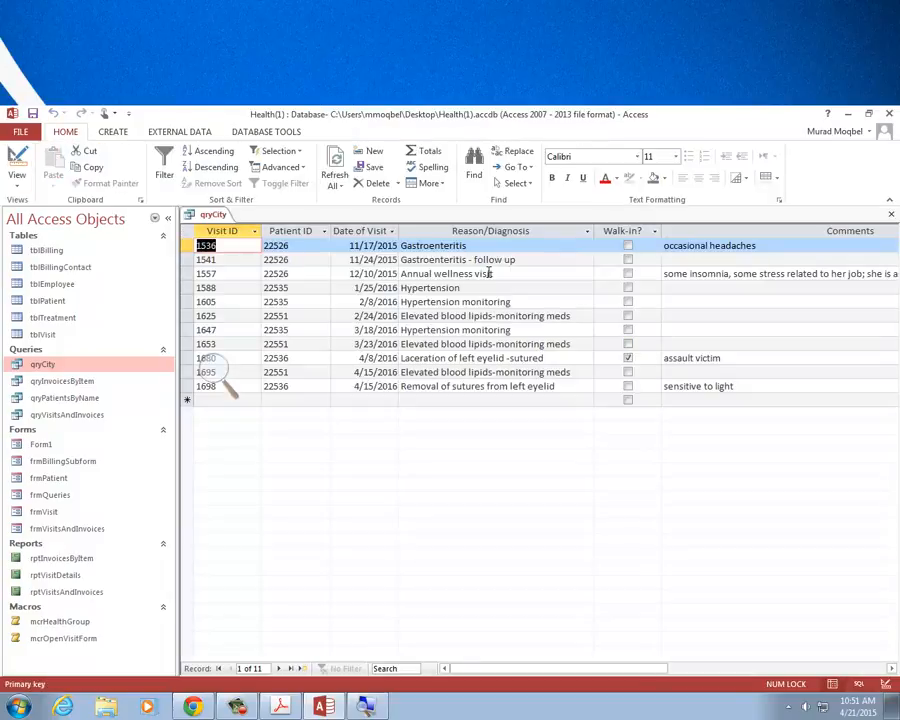
{"action": "right_click", "coordinate": [212, 214]}
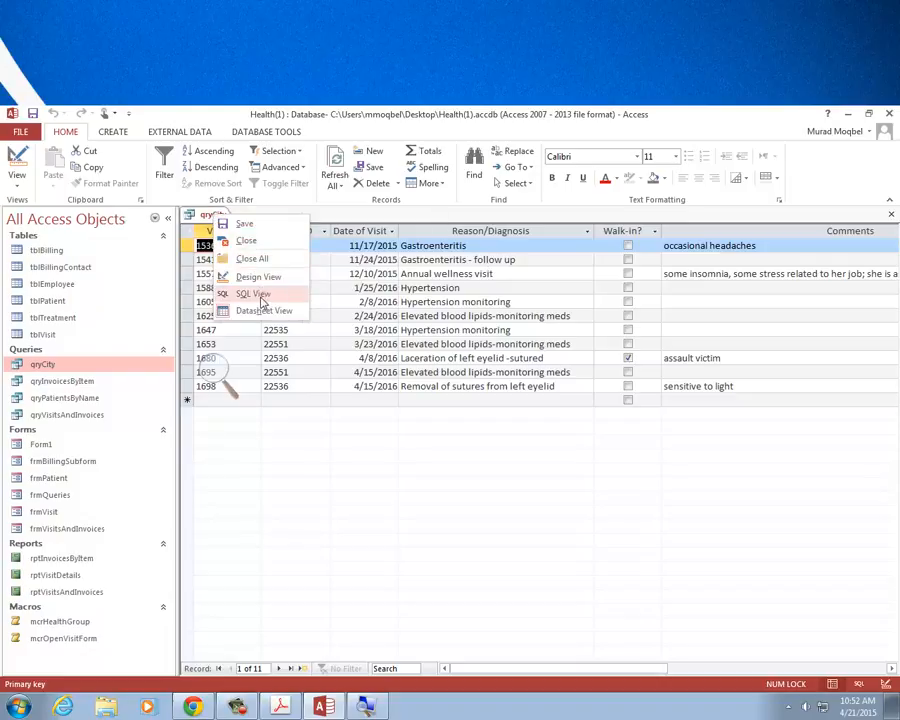
{"action": "left_click", "coordinate": [247, 230]}
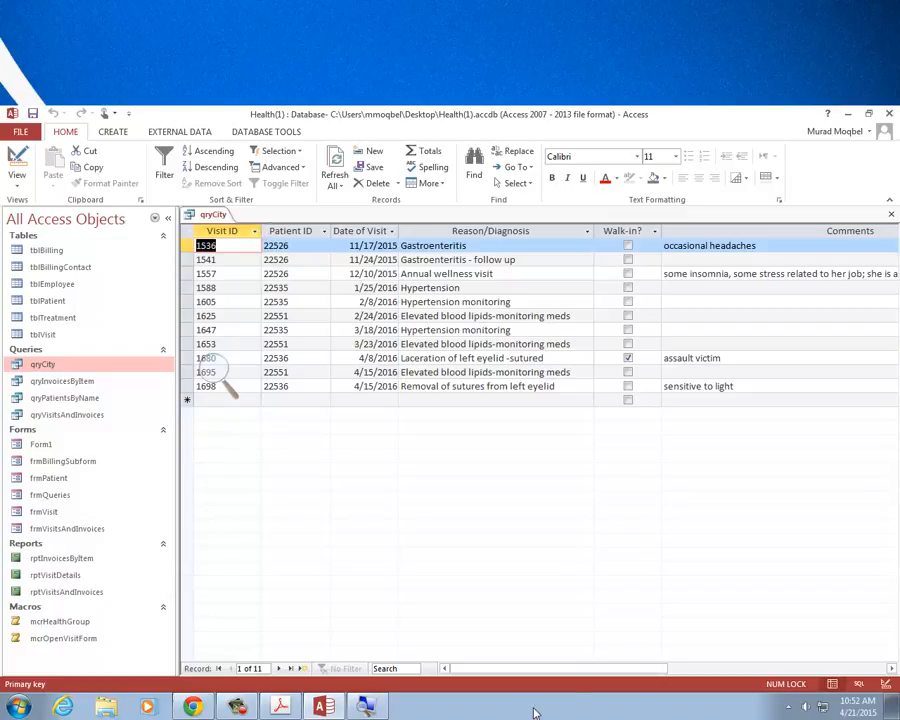
Close the Windows Magnifier and the qryCity query.
{"action": "left_click", "coordinate": [222, 370]}
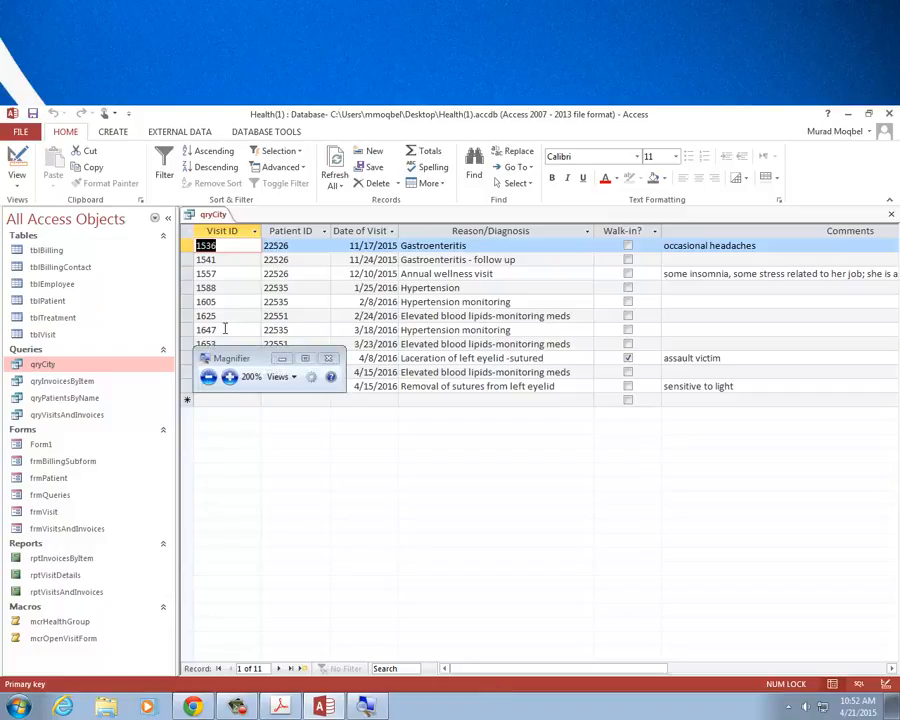
{"action": "left_click", "coordinate": [330, 359]}
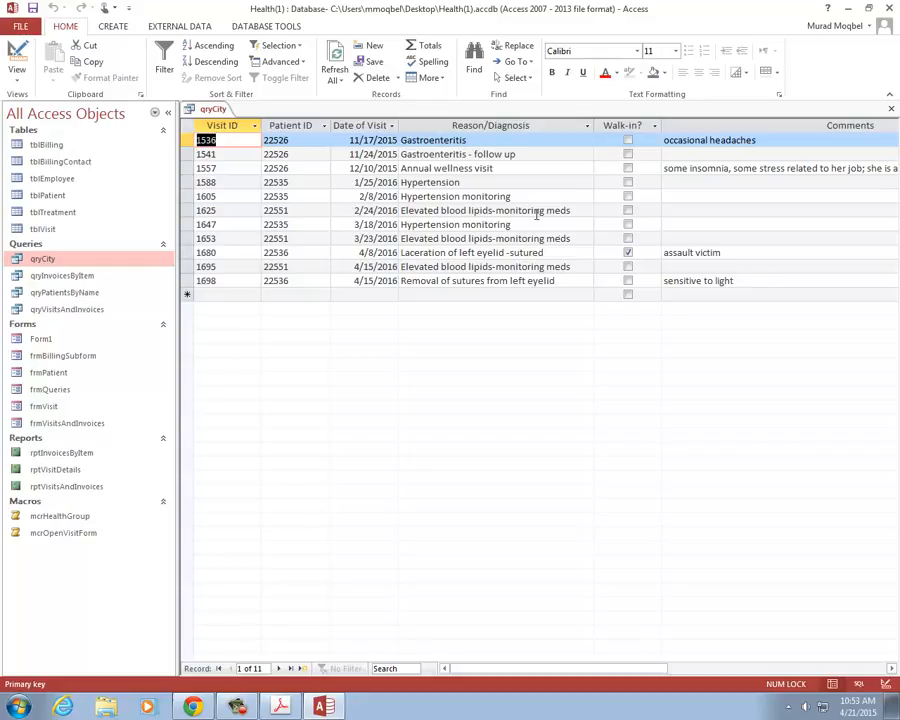
{"action": "right_click", "coordinate": [205, 109]}
{"action": "left_click", "coordinate": [236, 150]}
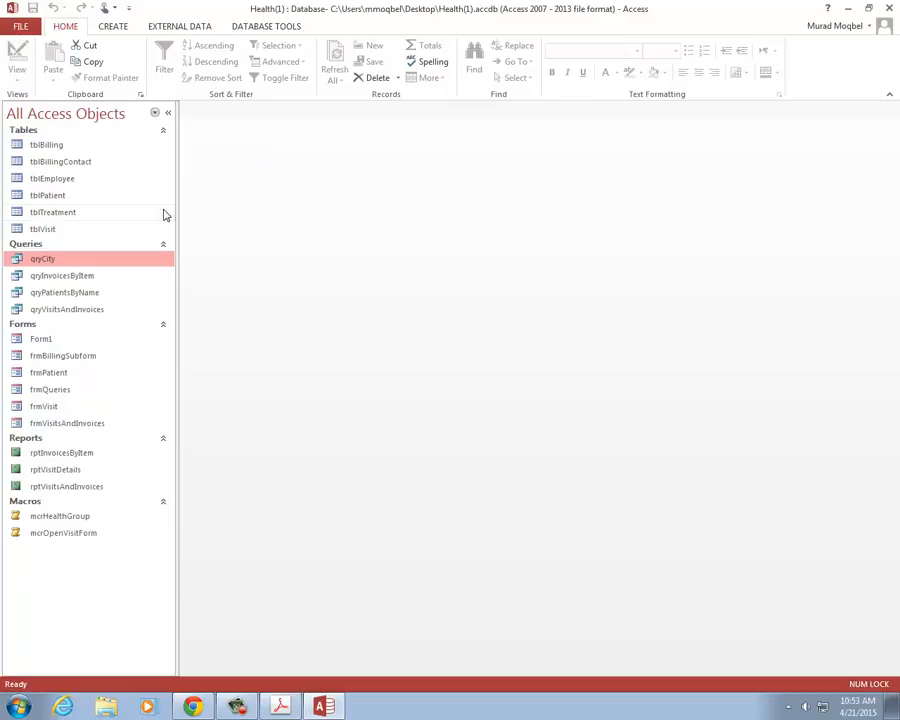
Open tblEmployee in Design view and add a field named Degree below SupervisorID.
{"action": "double_click", "coordinate": [84, 182]}
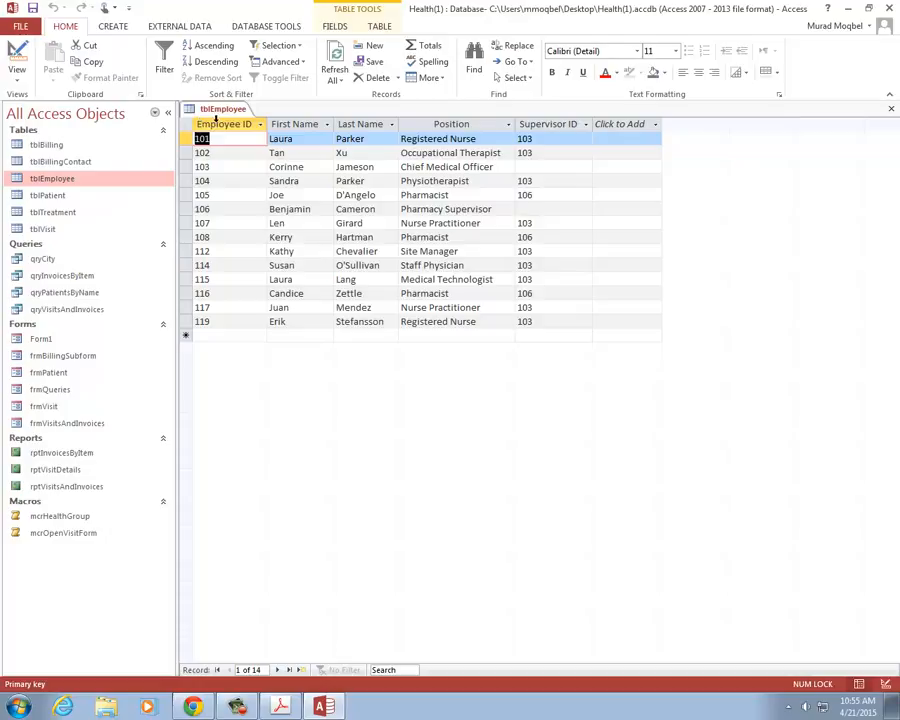
{"action": "left_click", "coordinate": [16, 55]}
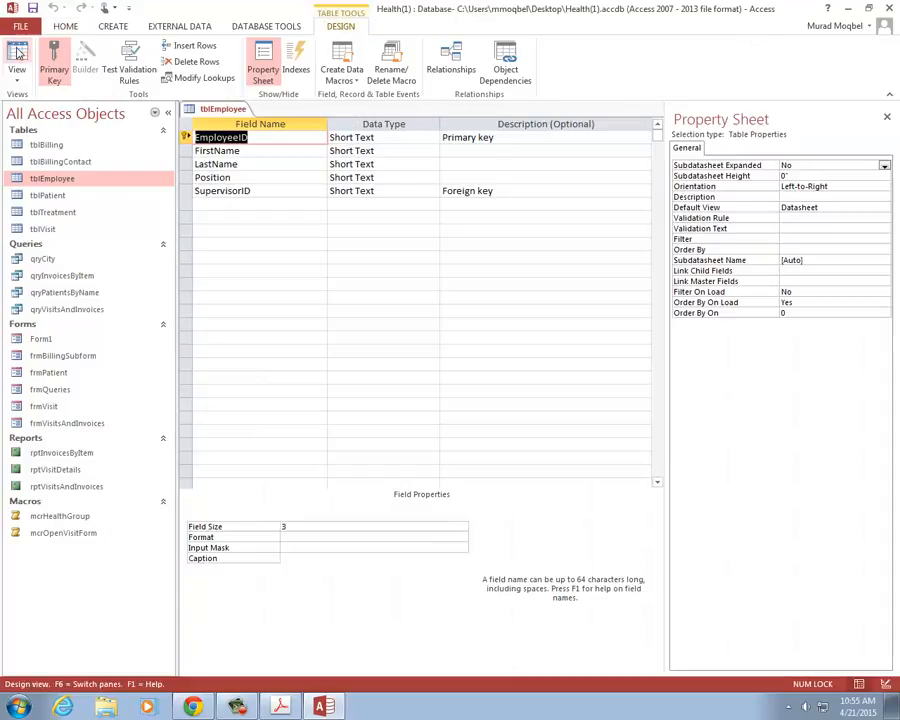
{"action": "left_click", "coordinate": [266, 205]}
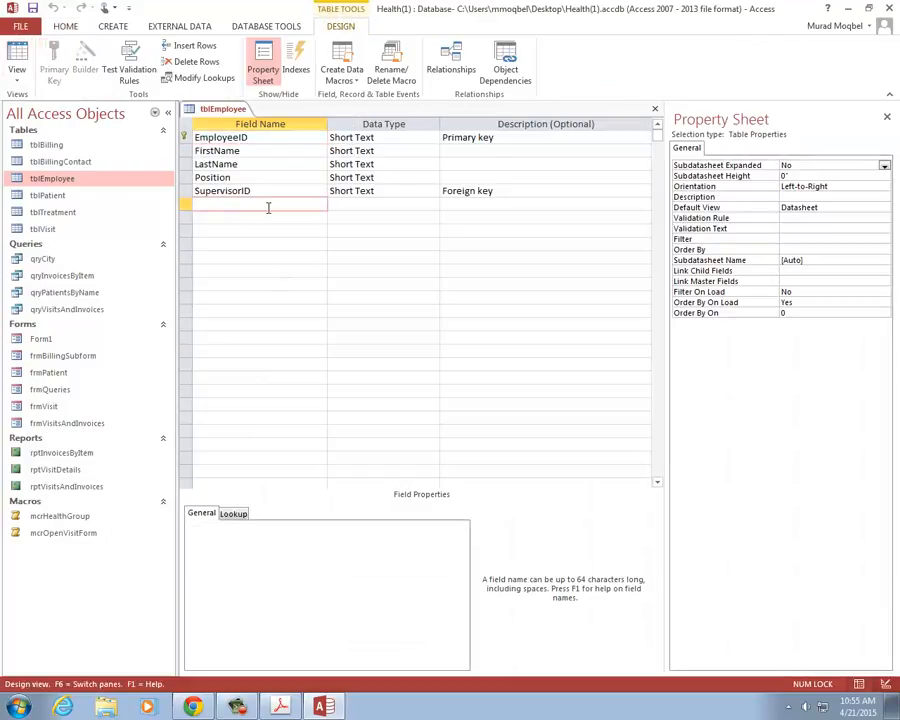
{"action": "type", "text": "Degree"}
{"action": "key", "text": "Tab"}
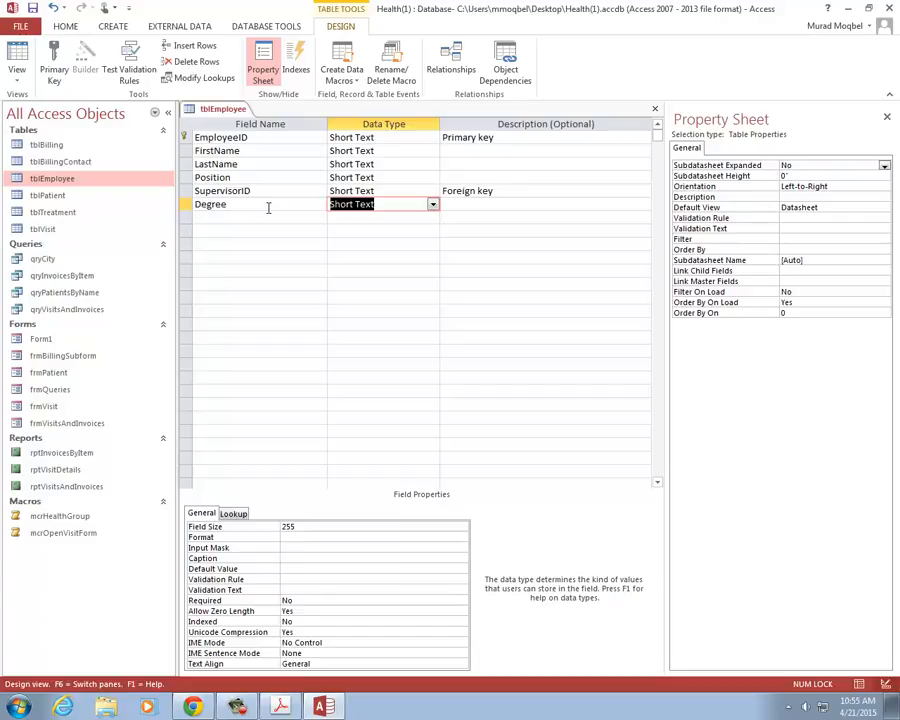
Start the Lookup Wizard for the Degree field's data type and choose to enter the list values manually.
{"action": "left_click", "coordinate": [433, 206]}
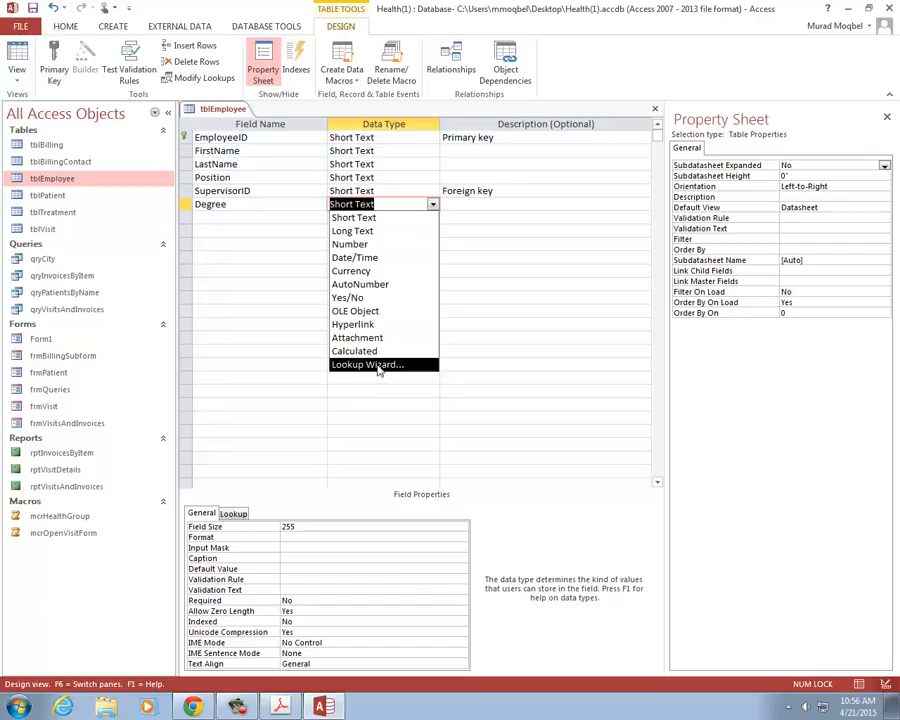
{"action": "left_click", "coordinate": [378, 366]}
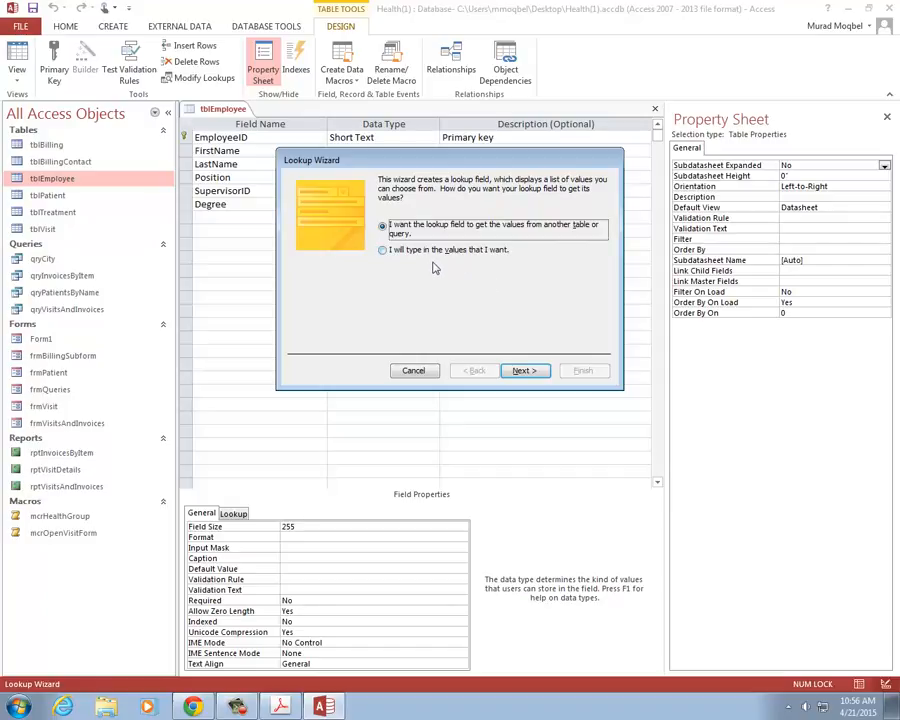
{"action": "left_click", "coordinate": [383, 253]}
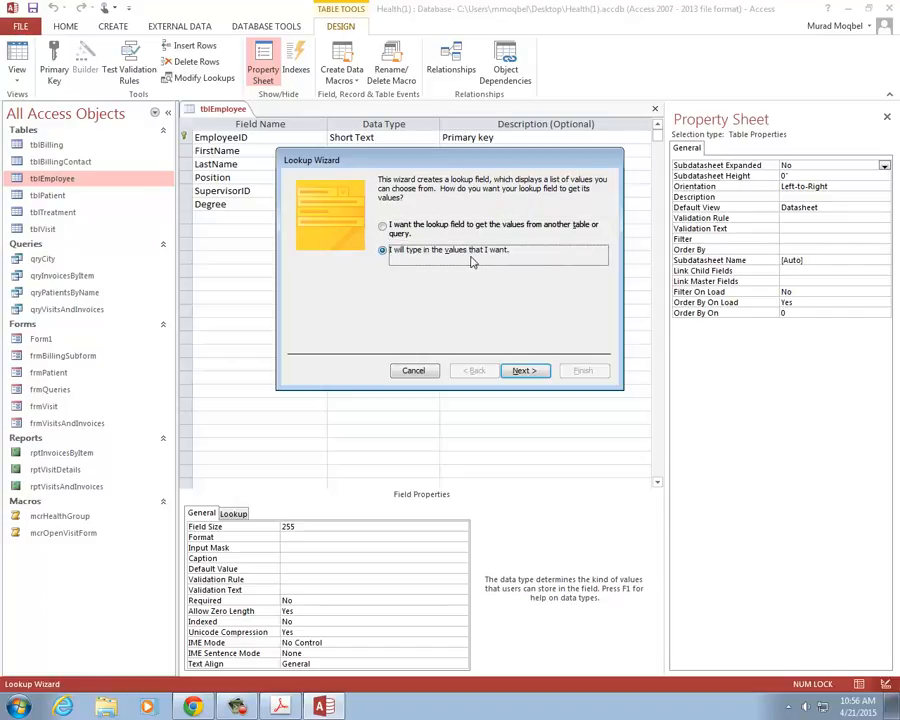
{"action": "left_click", "coordinate": [524, 370]}
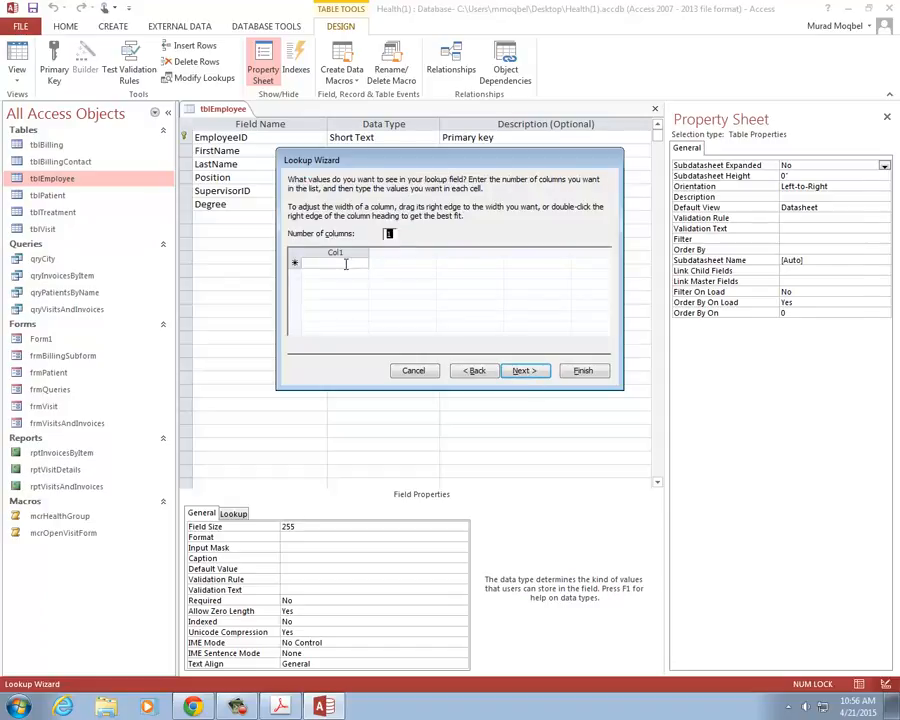
Enter Certificate, Associate, BS, Masters and Doctorate as the Degree lookup values and continue to the wizard's final page.
{"action": "left_click", "coordinate": [346, 263]}
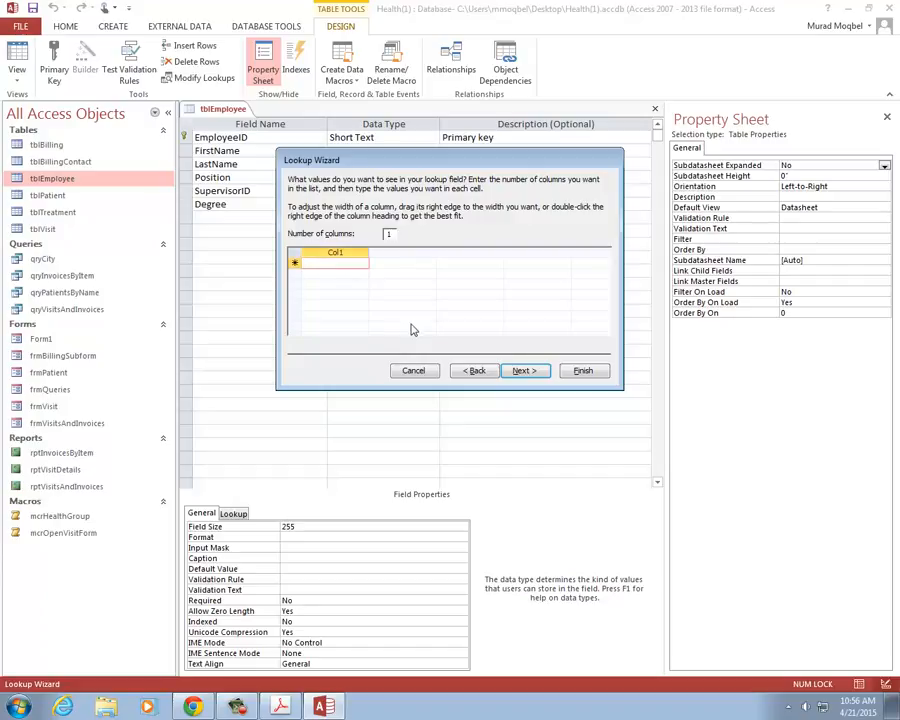
{"action": "type", "text": "Certifi"}
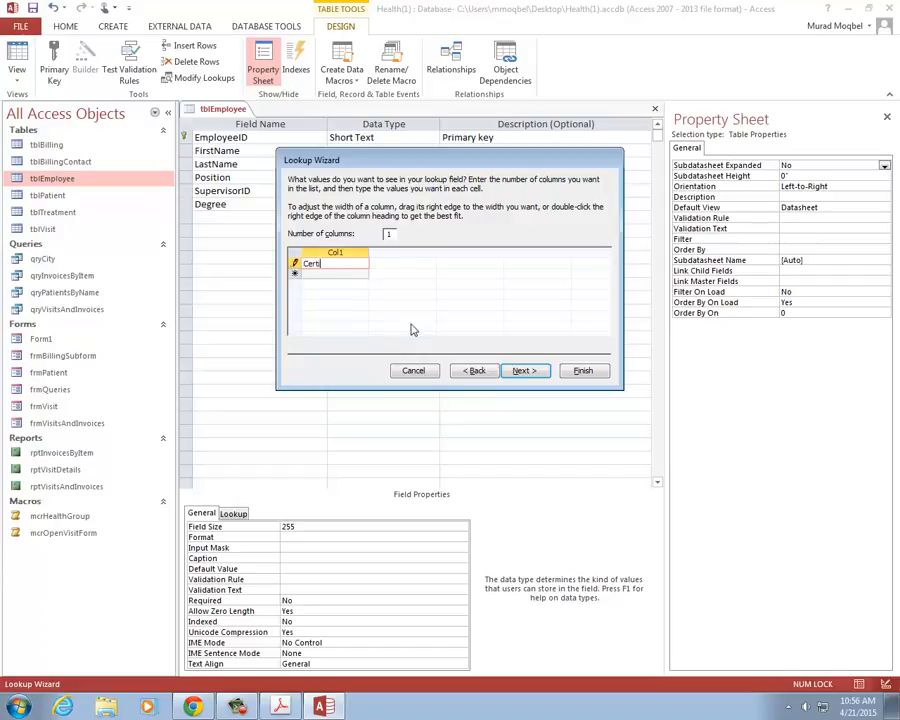
{"action": "type", "text": "cate"}
{"action": "key", "text": "Return"}
{"action": "type", "text": "Associate"}
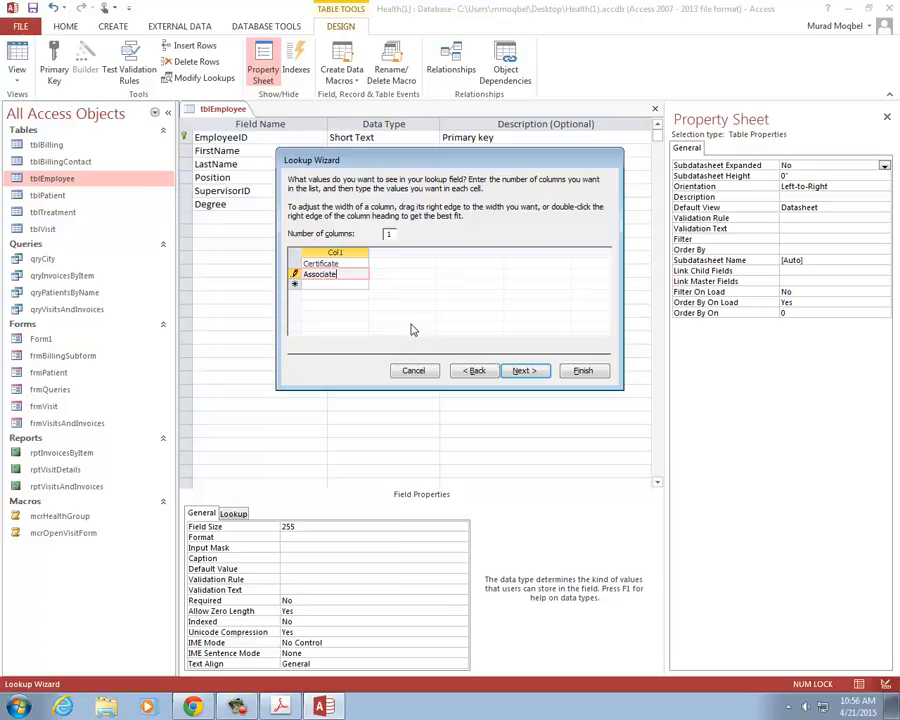
{"action": "key", "text": "Return"}
{"action": "type", "text": "BS"}
{"action": "key", "text": "Return"}
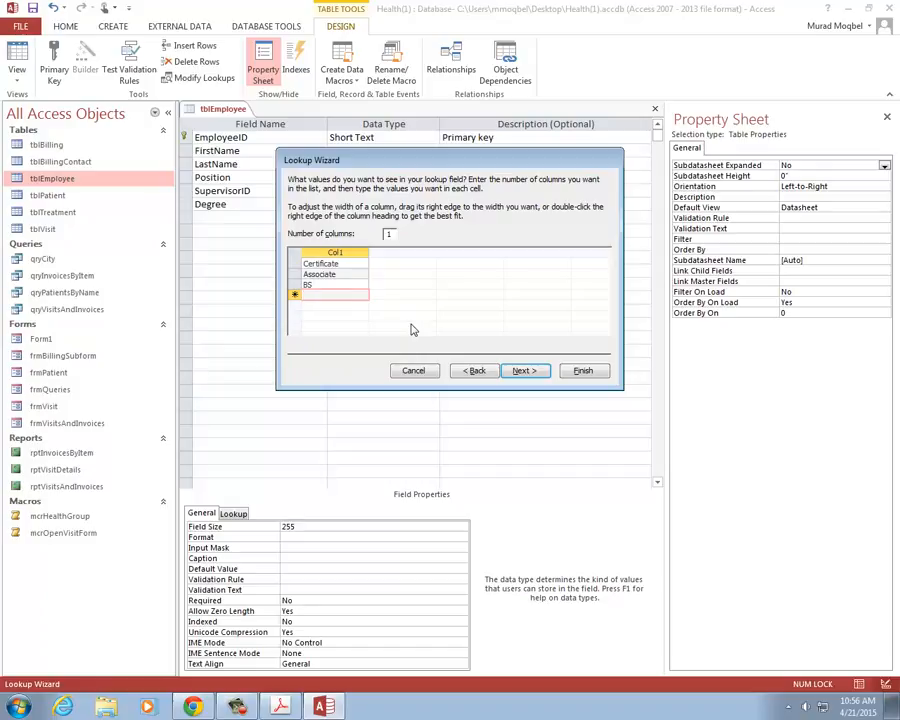
{"action": "type", "text": "Masters"}
{"action": "key", "text": "Return"}
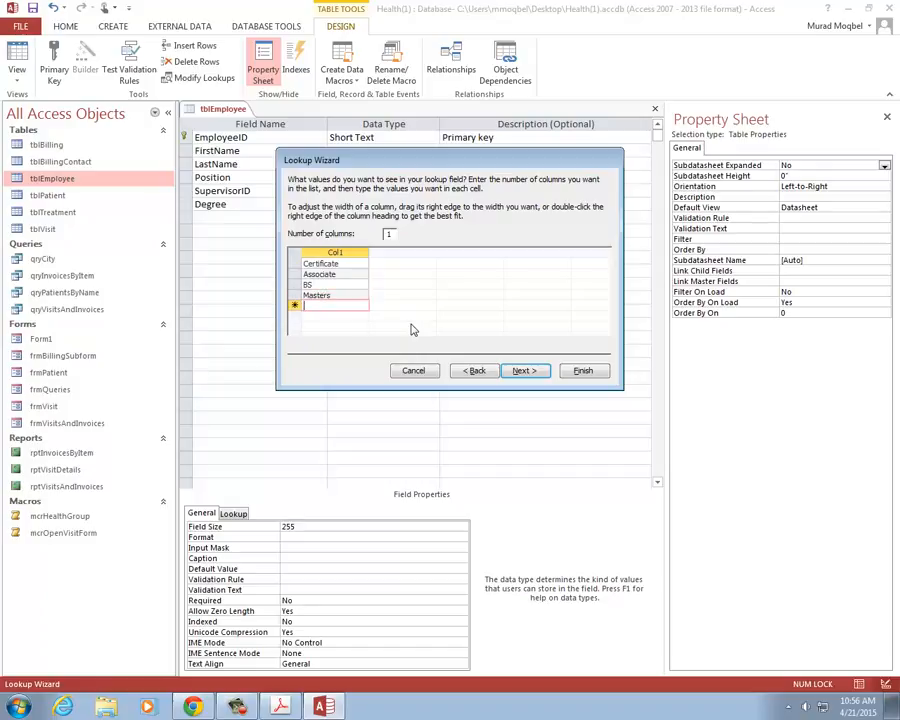
{"action": "type", "text": "Doctorate"}
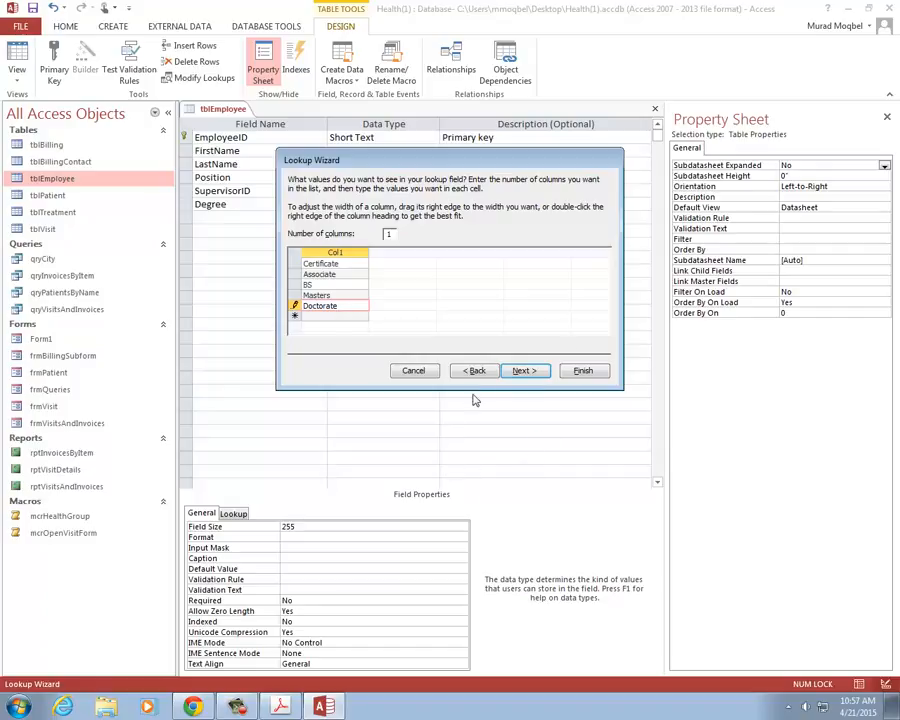
{"action": "left_click", "coordinate": [525, 372]}
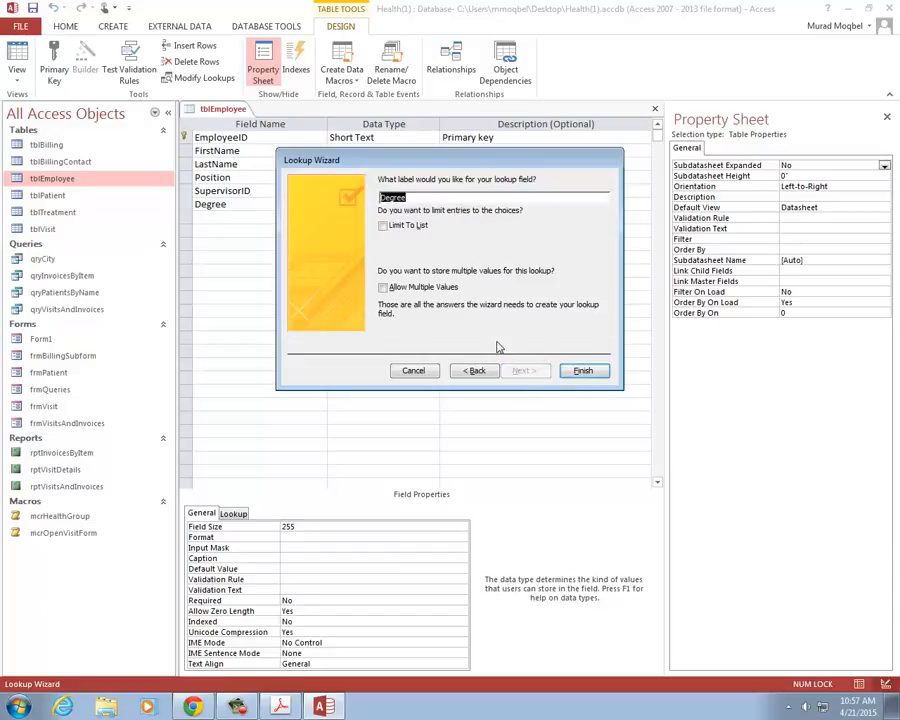
Allow multiple values for the Degree lookup, finish the wizard, and save tblEmployee while switching to Datasheet View.
{"action": "left_click", "coordinate": [383, 288]}
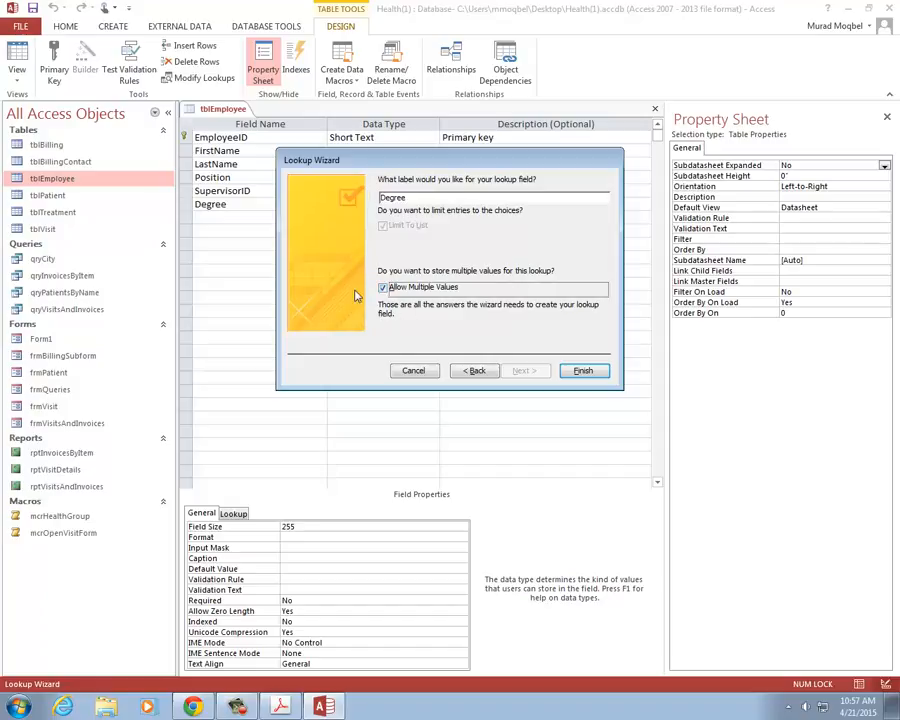
{"action": "left_click", "coordinate": [583, 370]}
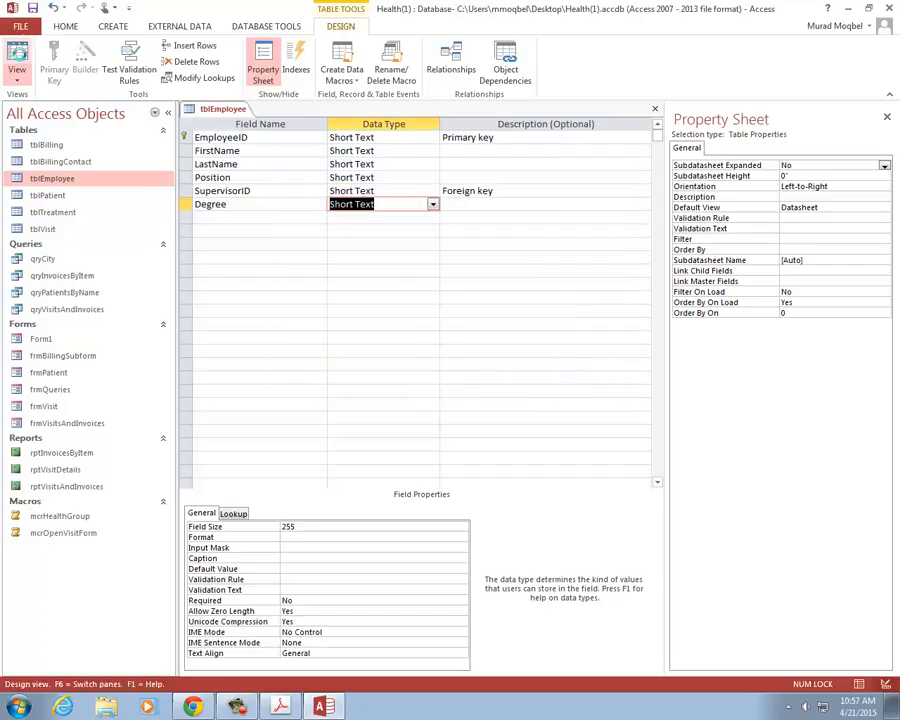
{"action": "left_click", "coordinate": [16, 62]}
{"action": "left_click", "coordinate": [426, 394]}
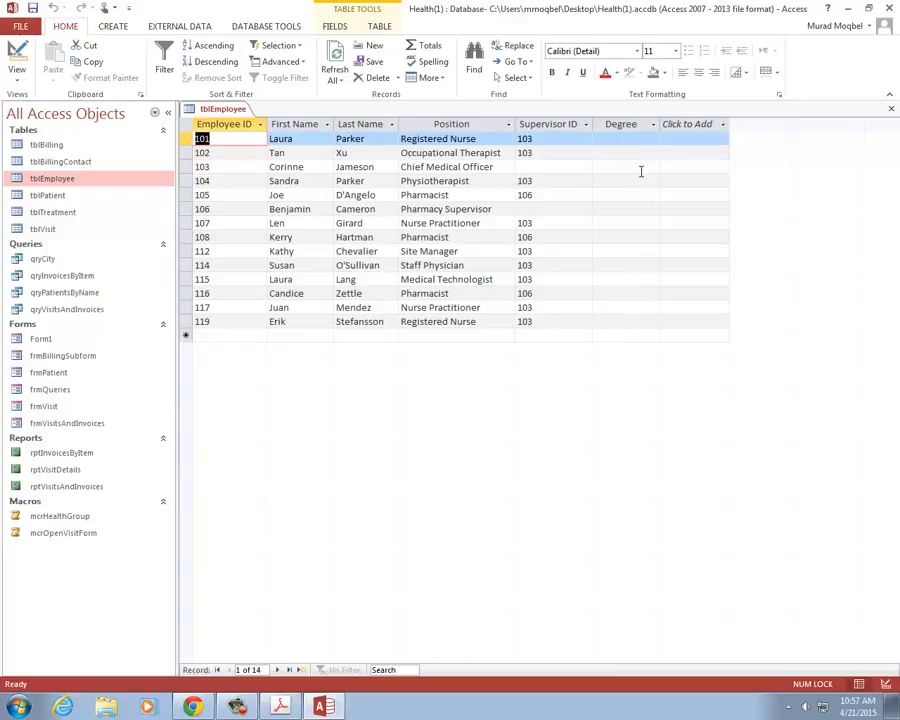
Assign the Certificate, Associate and BS degrees to the first employee record in tblEmployee.
{"action": "left_click", "coordinate": [650, 140]}
{"action": "left_click", "coordinate": [652, 140]}
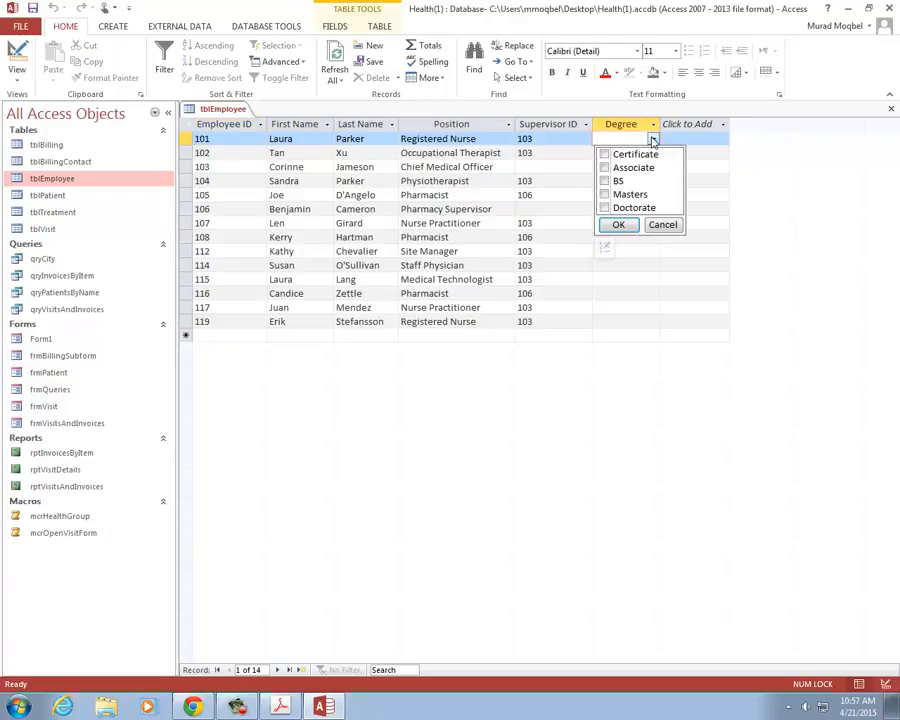
{"action": "left_click", "coordinate": [604, 157]}
{"action": "left_click", "coordinate": [604, 168]}
{"action": "left_click", "coordinate": [605, 182]}
{"action": "left_click", "coordinate": [617, 226]}
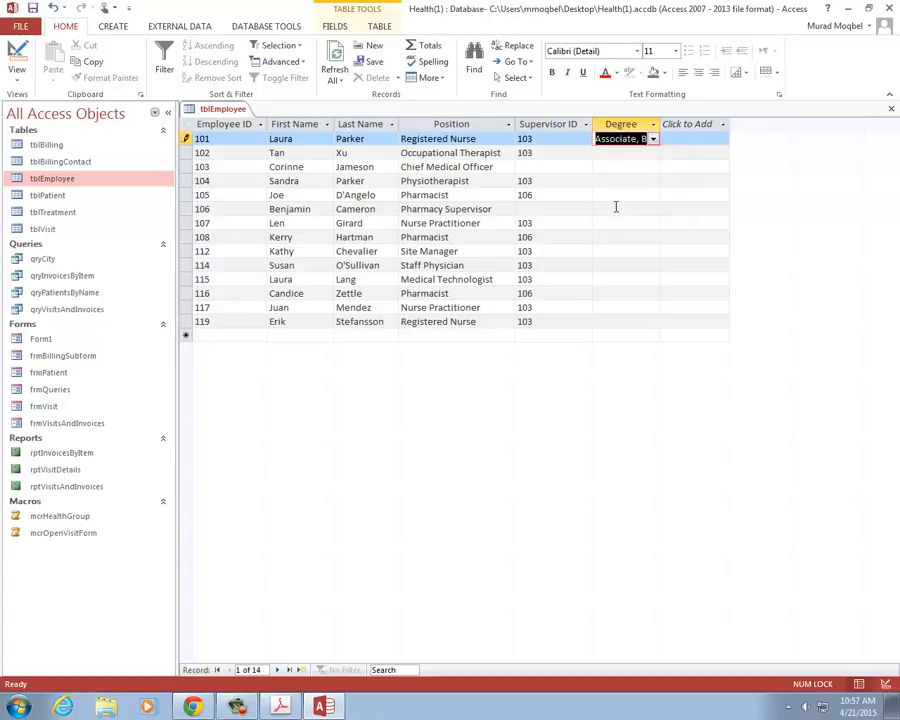
Assign all five degrees, Certificate through Doctorate, to the second employee record and fit the Degree column width to its contents.
{"action": "left_click", "coordinate": [618, 157]}
{"action": "left_click", "coordinate": [654, 156]}
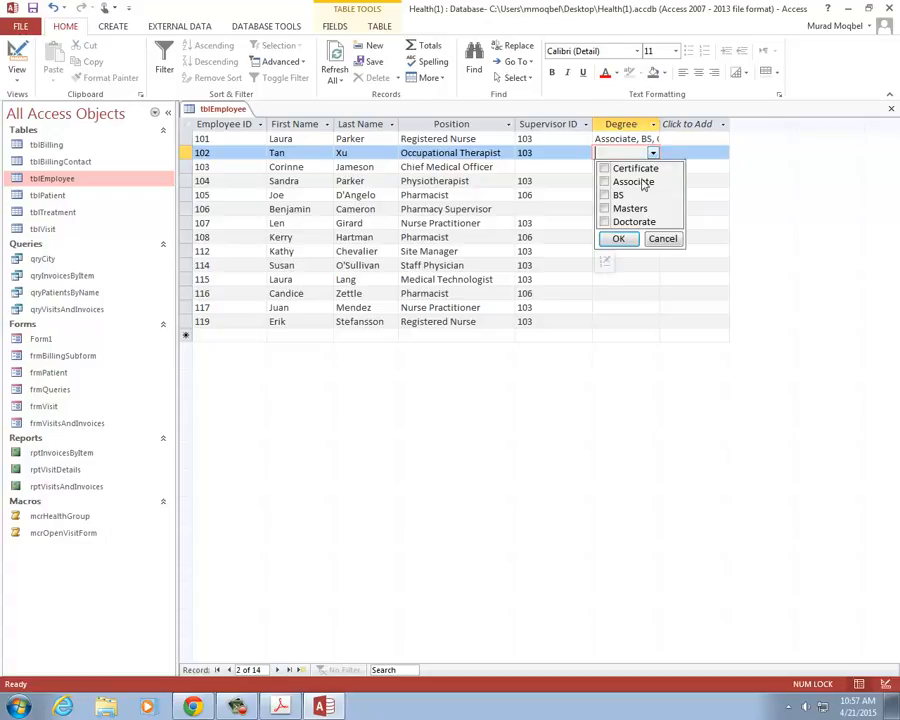
{"action": "left_click", "coordinate": [605, 168]}
{"action": "left_click", "coordinate": [605, 182]}
{"action": "left_click", "coordinate": [605, 195]}
{"action": "left_click", "coordinate": [605, 208]}
{"action": "left_click", "coordinate": [605, 221]}
{"action": "left_click", "coordinate": [618, 238]}
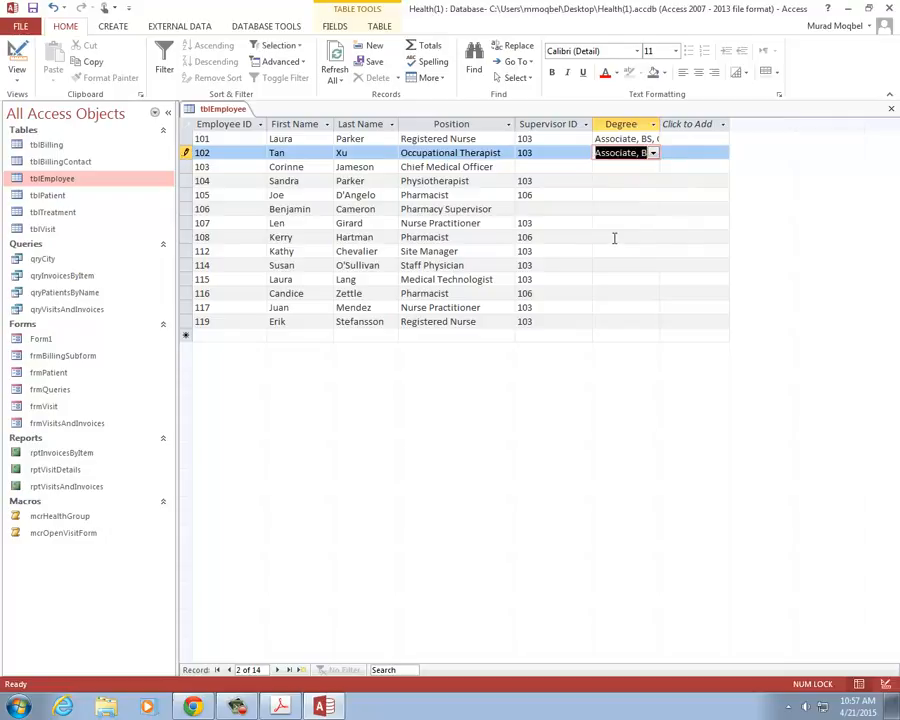
{"action": "double_click", "coordinate": [659, 124]}
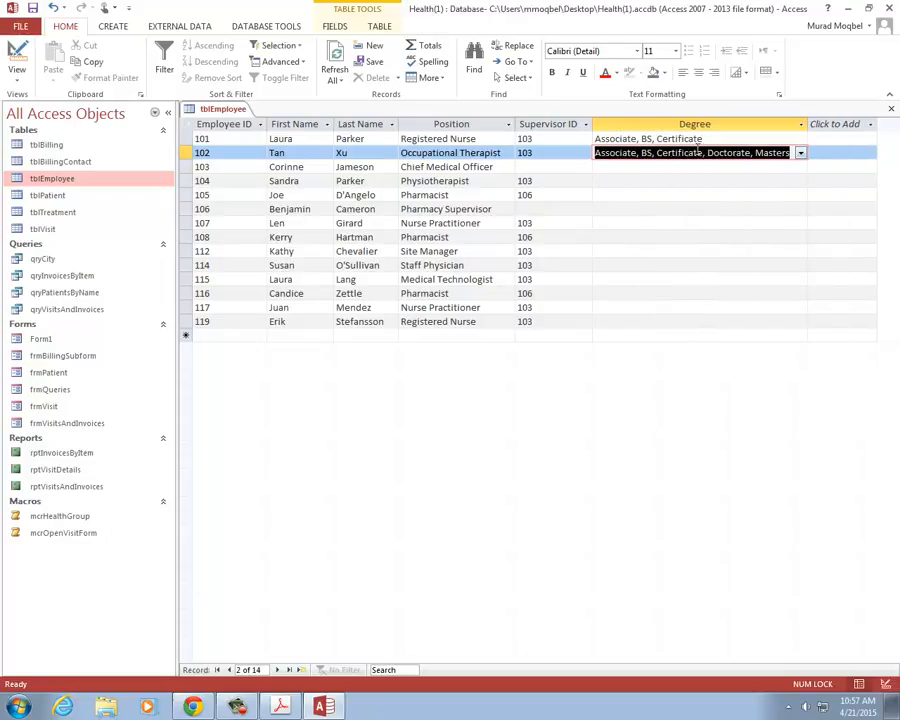
Add Masters to the degrees selected for the first employee record.
{"action": "left_click", "coordinate": [697, 139]}
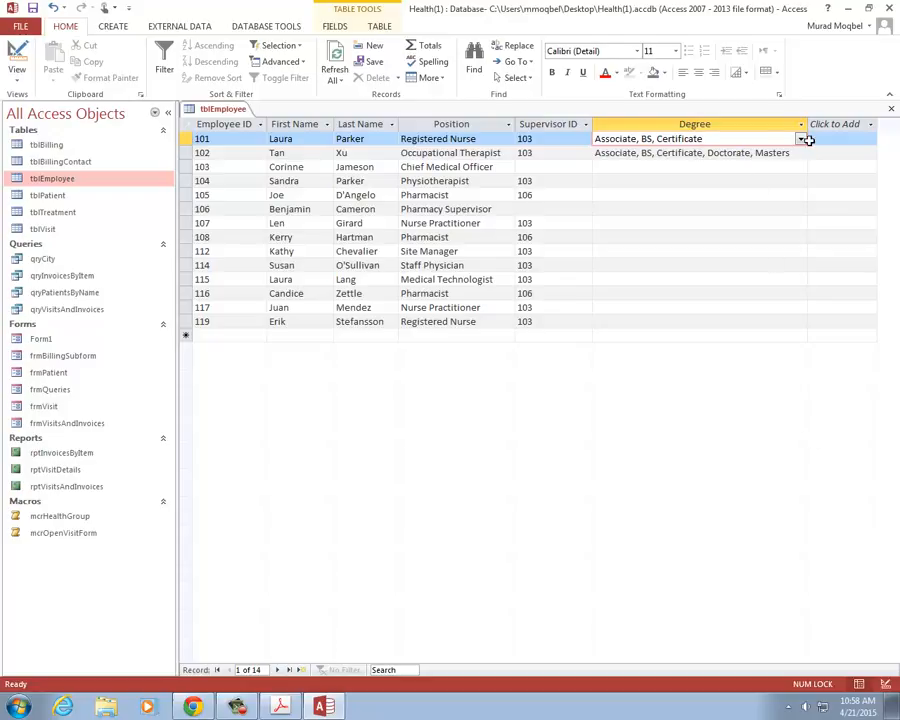
{"action": "left_click", "coordinate": [800, 139]}
{"action": "left_click", "coordinate": [604, 194]}
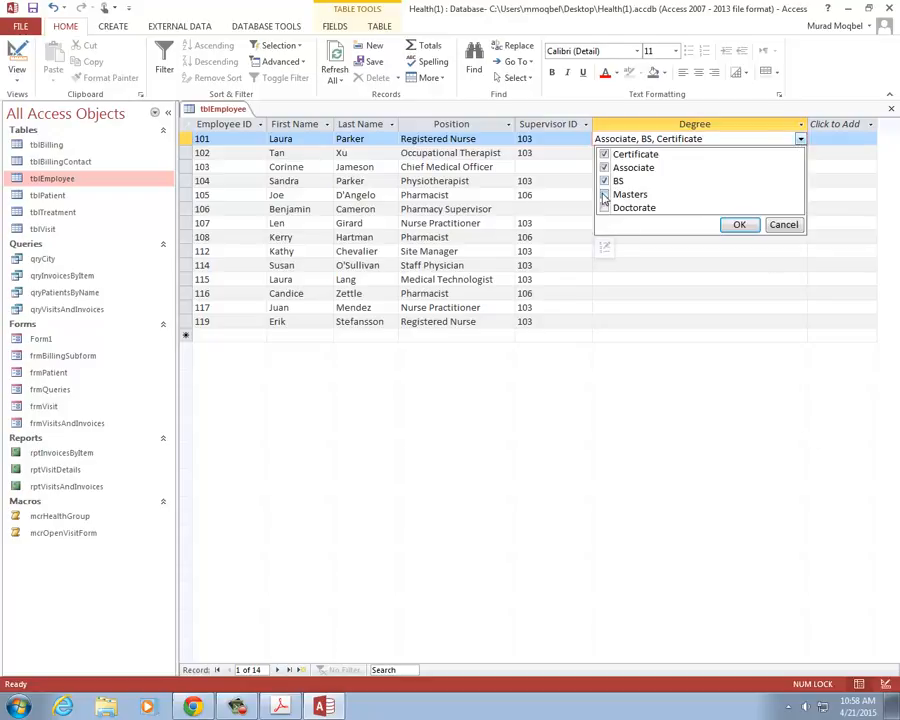
{"action": "left_click", "coordinate": [739, 224]}
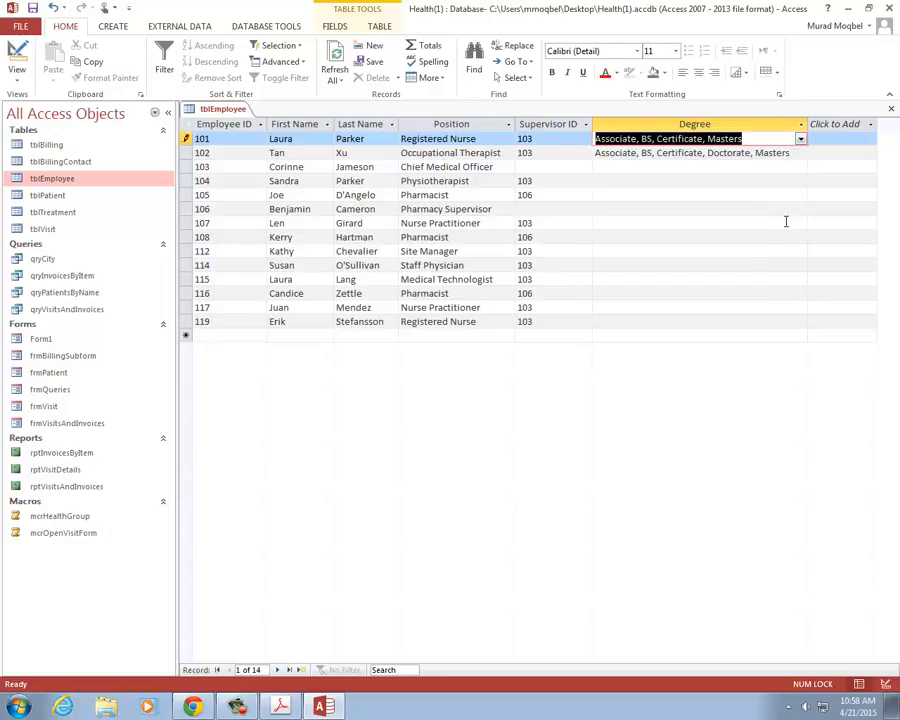
{"action": "left_click", "coordinate": [767, 140]}
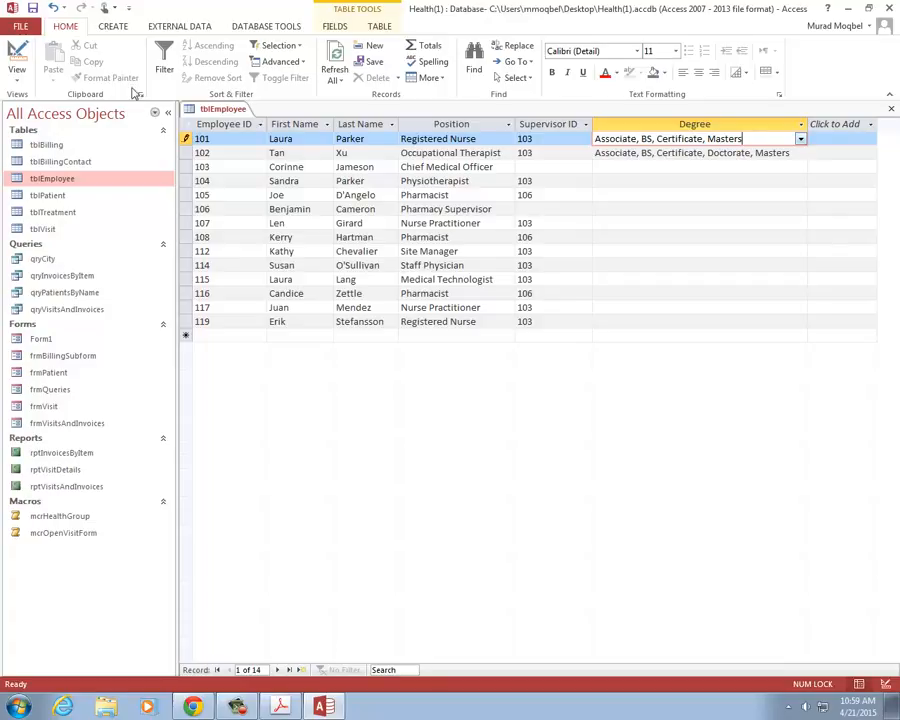
Save the tblEmployee table and close it.
{"action": "right_click", "coordinate": [212, 110]}
{"action": "left_click", "coordinate": [204, 109]}
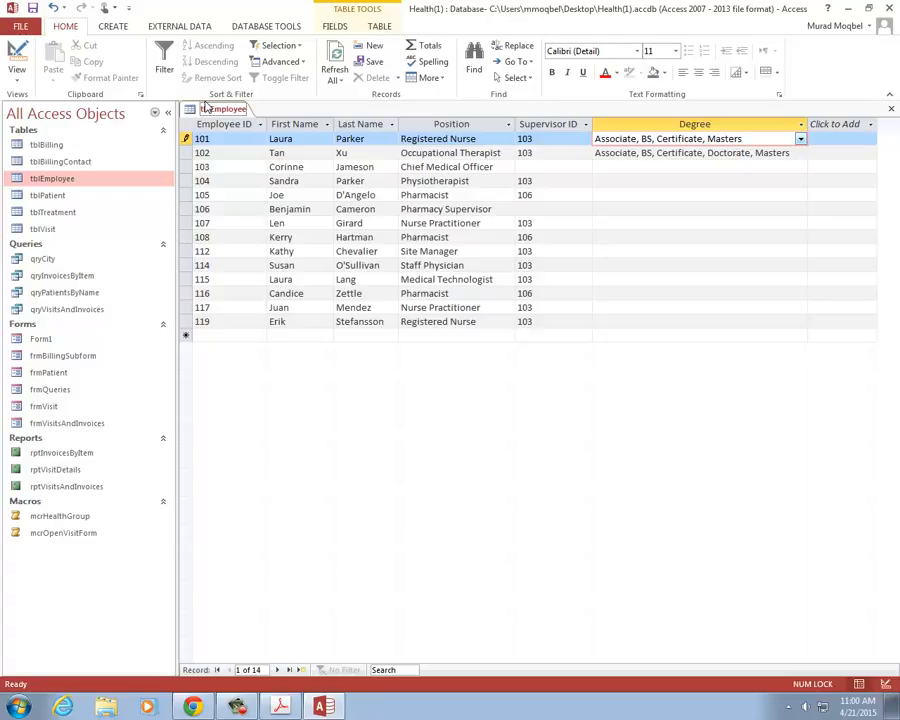
{"action": "right_click", "coordinate": [210, 108]}
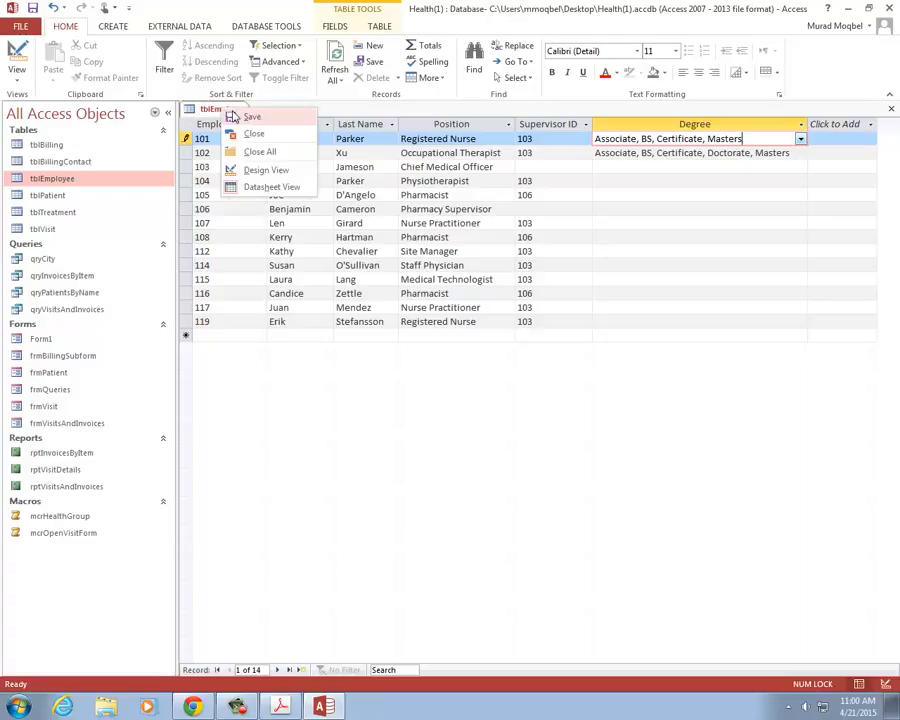
{"action": "left_click", "coordinate": [248, 116]}
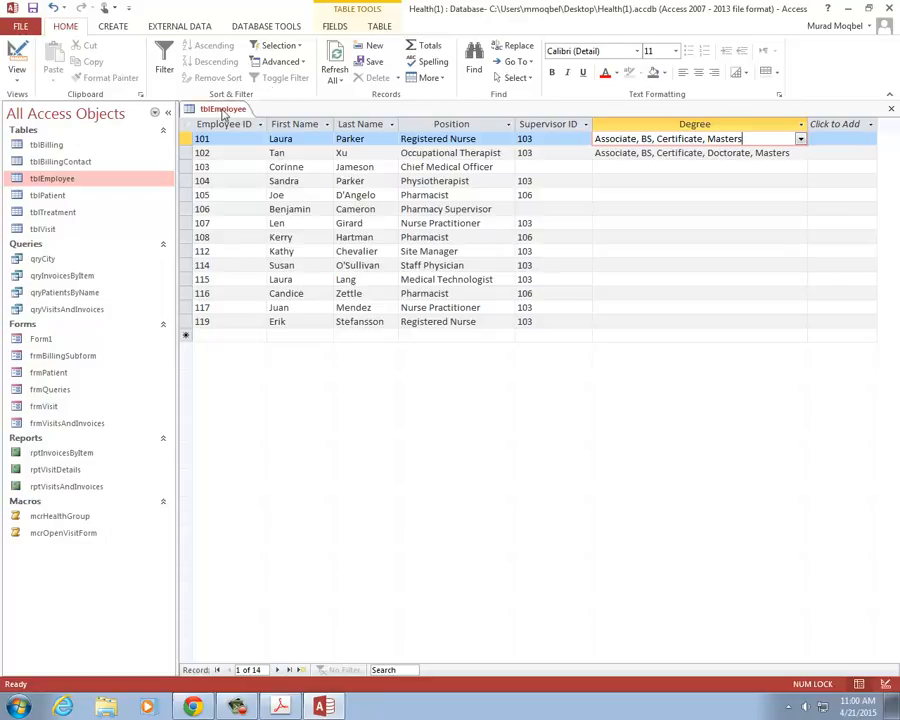
{"action": "right_click", "coordinate": [217, 110]}
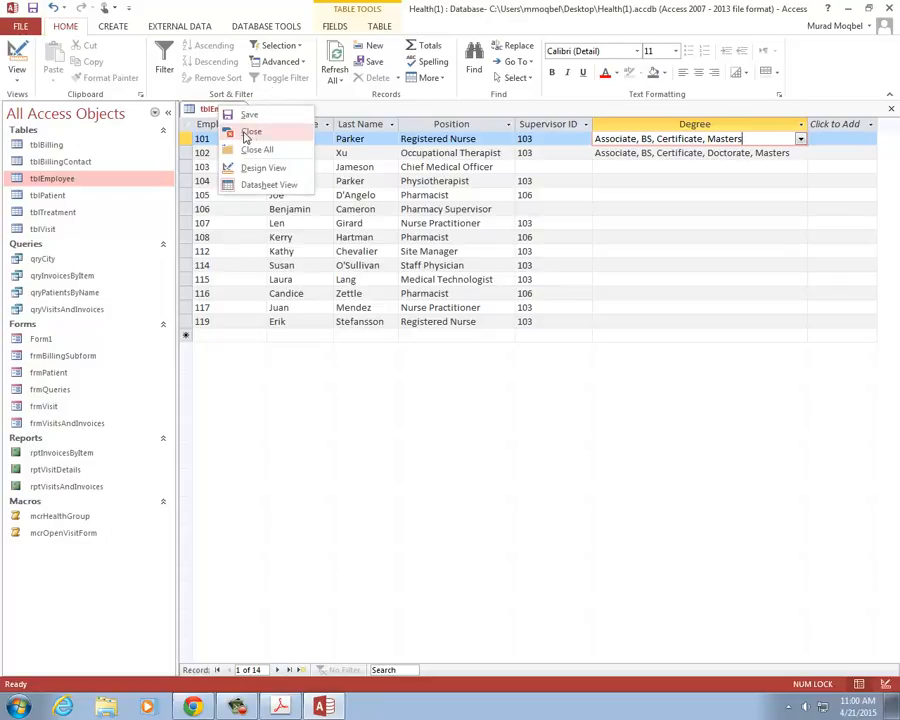
{"action": "left_click", "coordinate": [252, 132]}
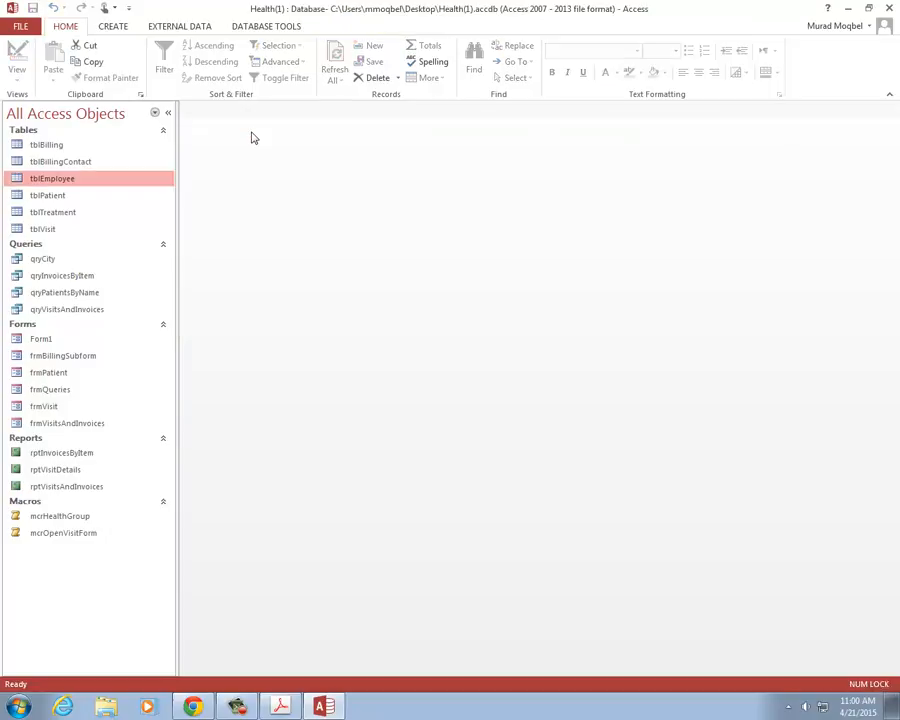
Create a query with the Simple Query Wizard containing all tblEmployee fields, keep the default title, and open it to view information.
{"action": "left_click", "coordinate": [115, 26]}
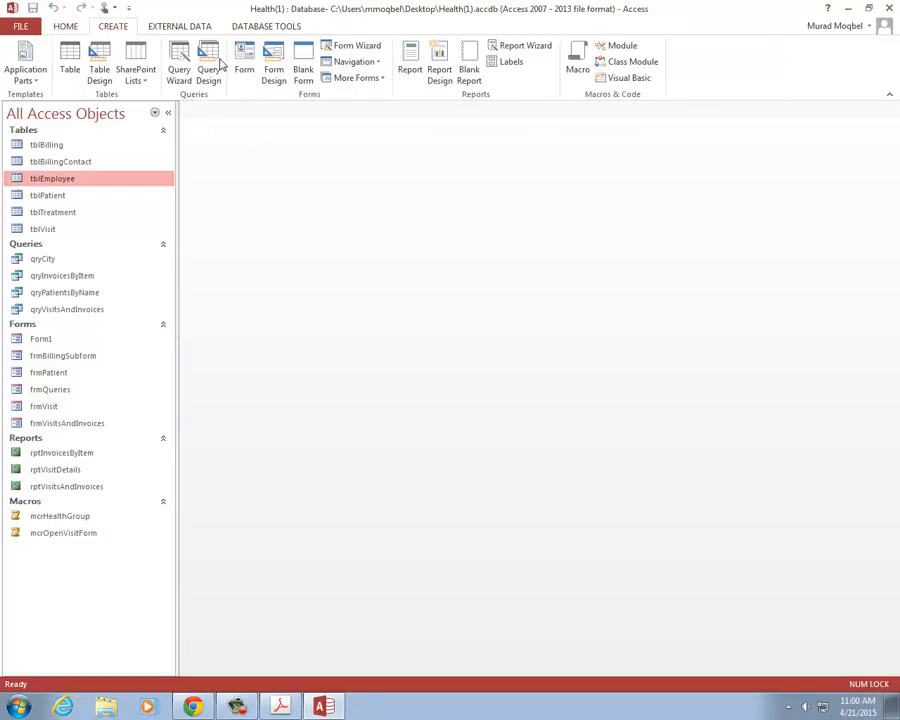
{"action": "left_click", "coordinate": [181, 52]}
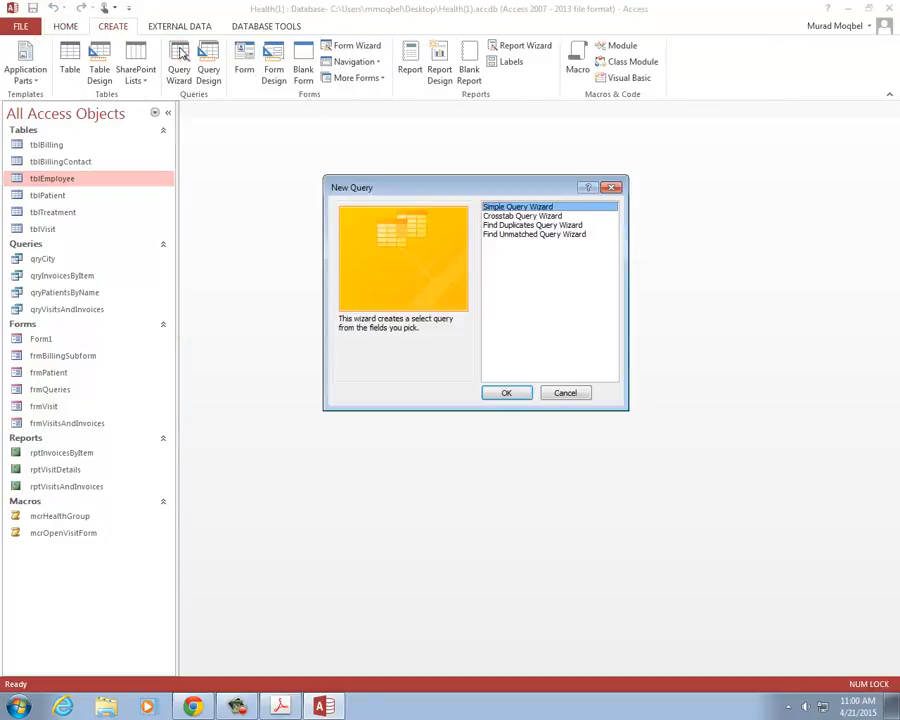
{"action": "left_click", "coordinate": [508, 393]}
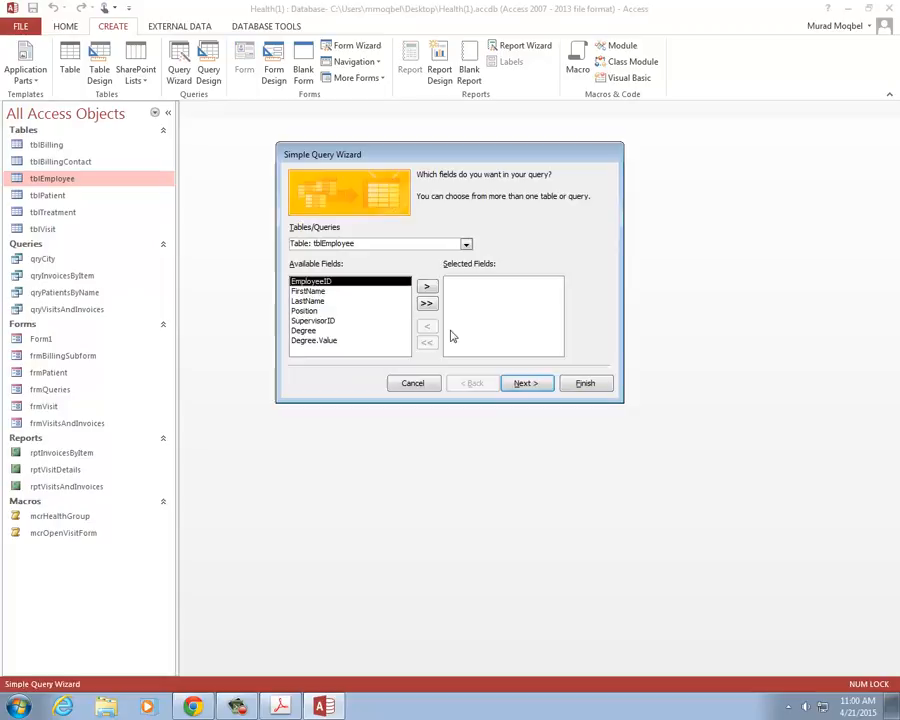
{"action": "left_click", "coordinate": [425, 307]}
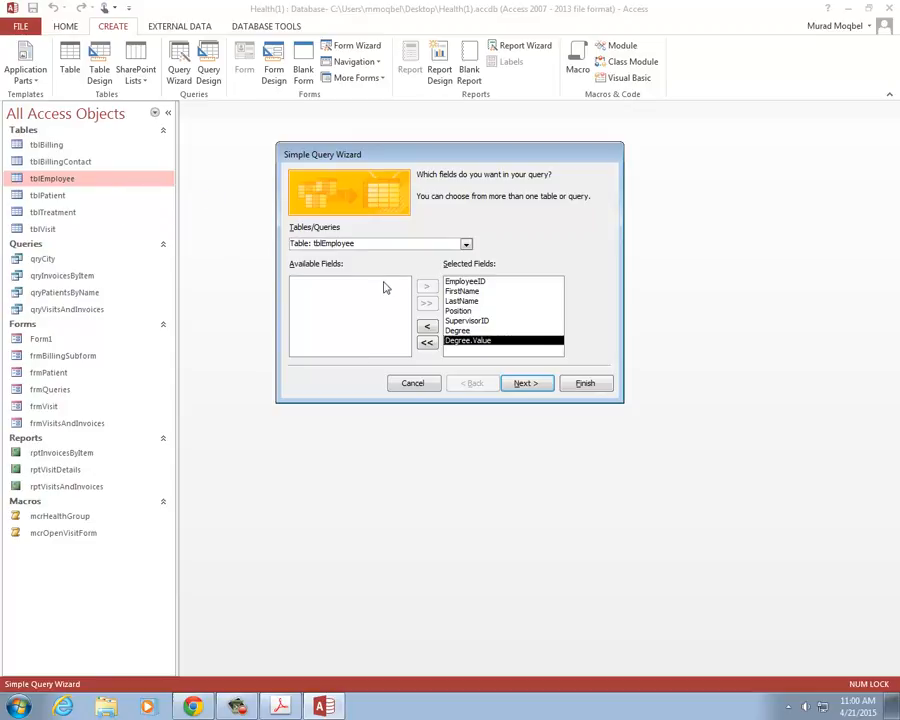
{"action": "left_click", "coordinate": [524, 385]}
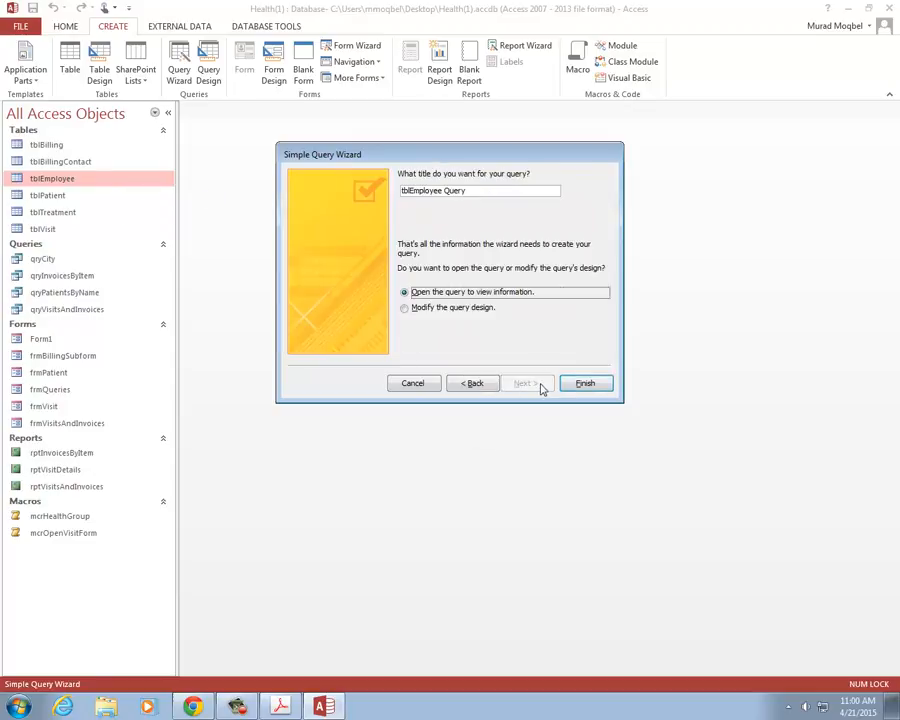
{"action": "left_click", "coordinate": [584, 383]}
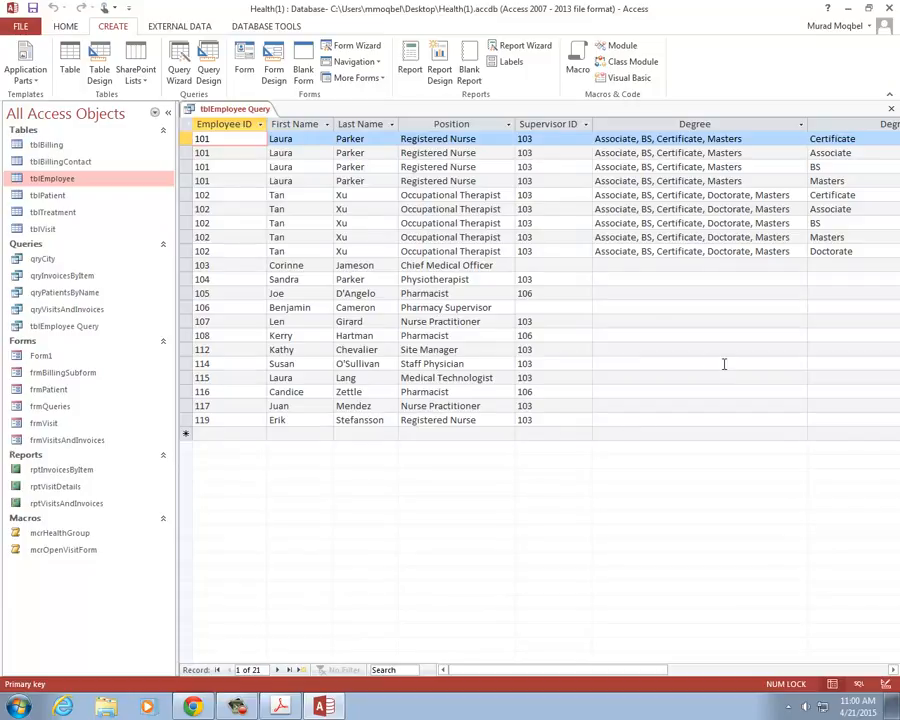
Compare the Degree and Degree.Value columns across the first employee's rows in the tblEmployee Query results.
{"action": "left_click_drag", "start_coordinate": [603, 672], "coordinate": [671, 671]}
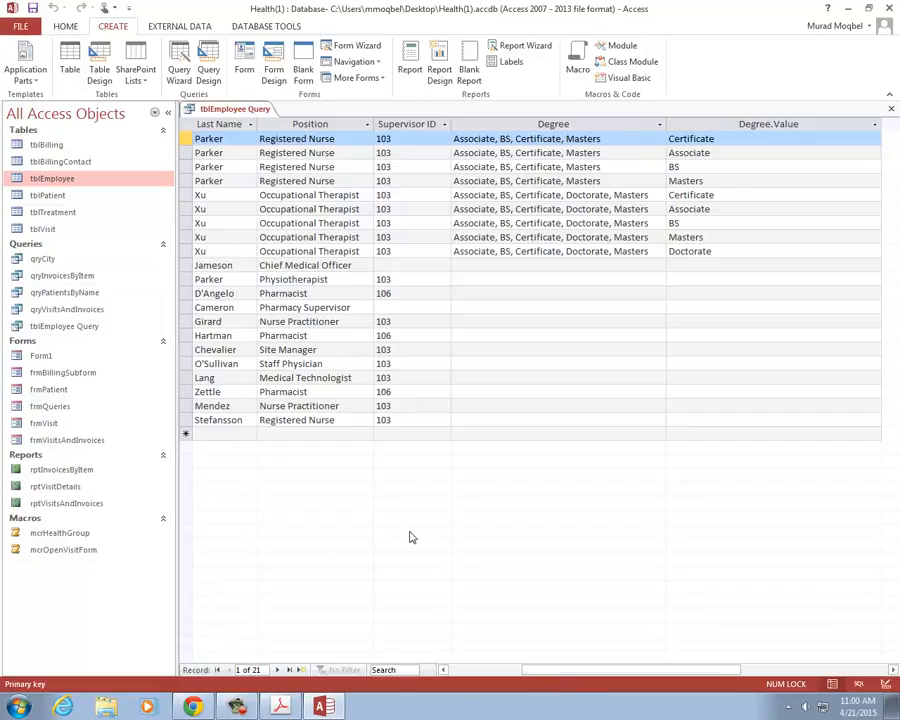
{"action": "left_click", "coordinate": [186, 138]}
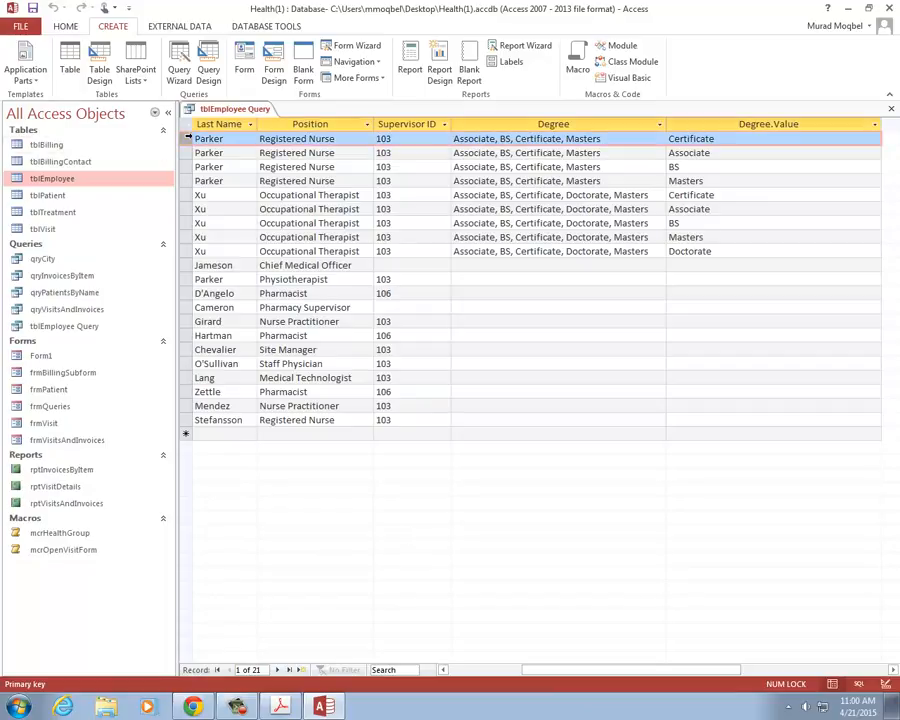
{"action": "left_click_drag", "start_coordinate": [186, 138], "coordinate": [186, 178]}
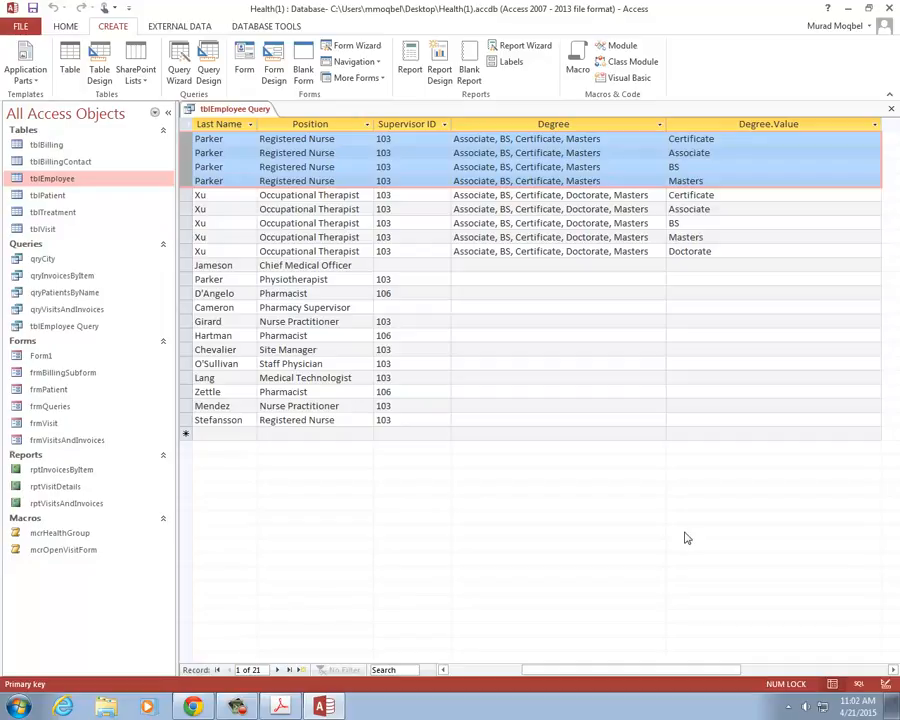
{"action": "left_click", "coordinate": [50, 28]}
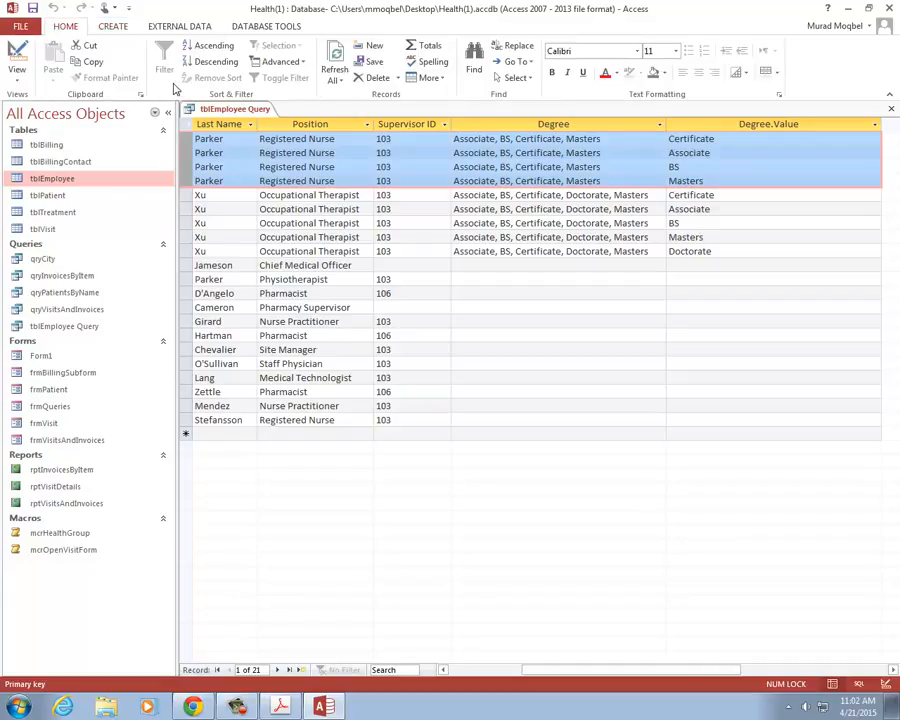
{"action": "left_click", "coordinate": [701, 140]}
{"action": "left_click", "coordinate": [690, 153]}
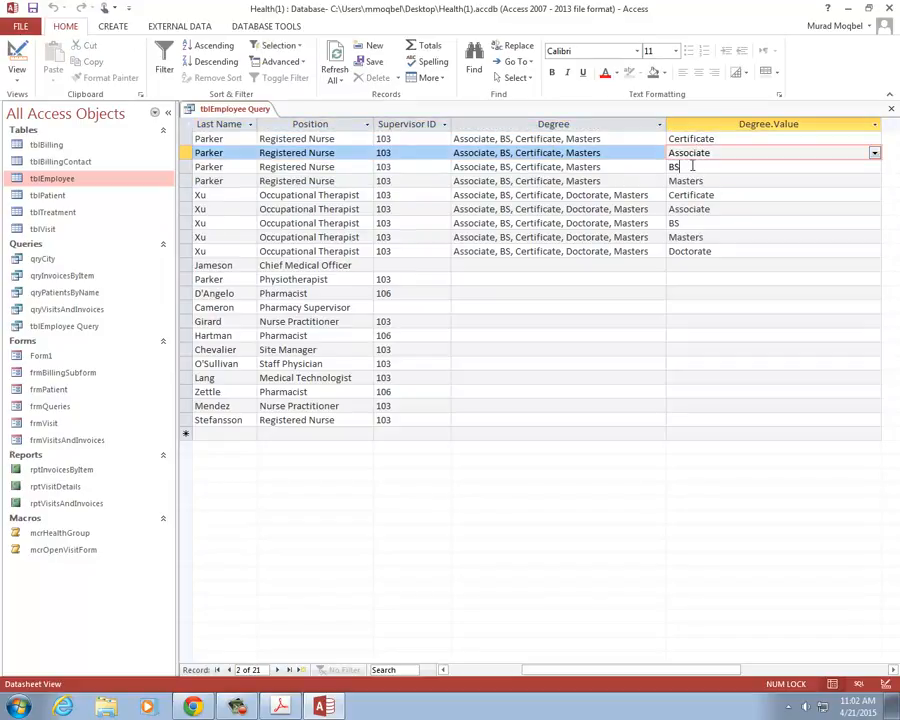
{"action": "left_click", "coordinate": [692, 166]}
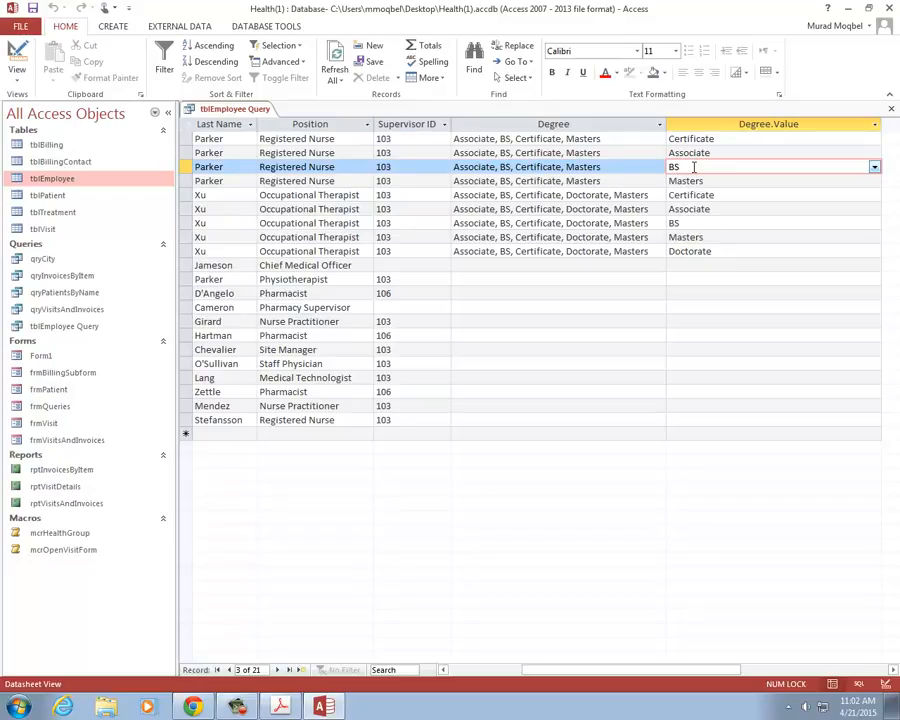
{"action": "left_click", "coordinate": [722, 126]}
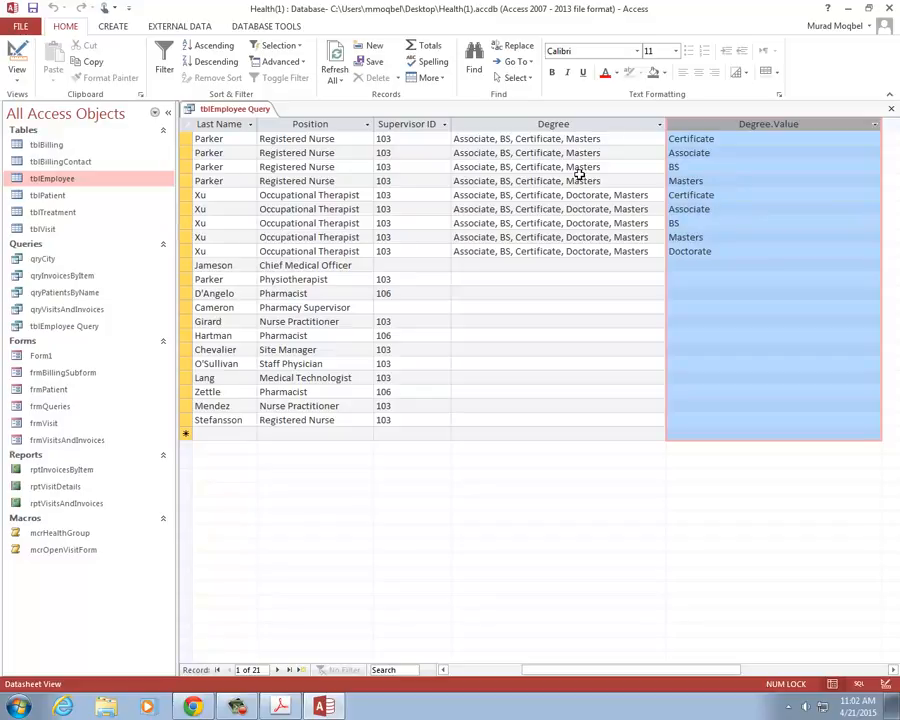
Switch tblEmployee Query to Design View, hide the Property Sheet, and cut the Degree column from the design grid.
{"action": "left_click", "coordinate": [17, 52]}
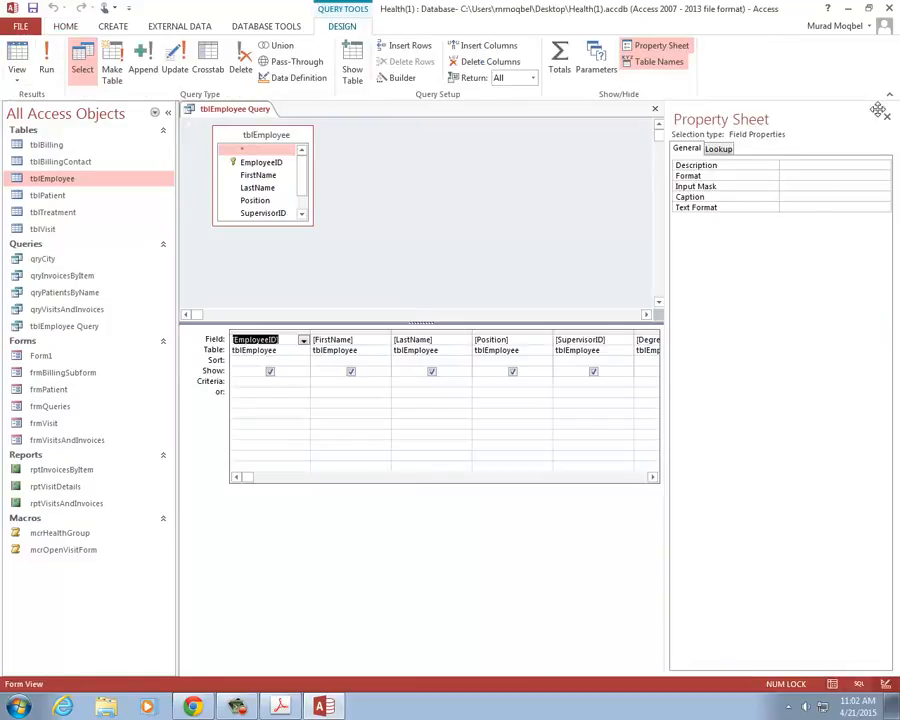
{"action": "left_click", "coordinate": [650, 46]}
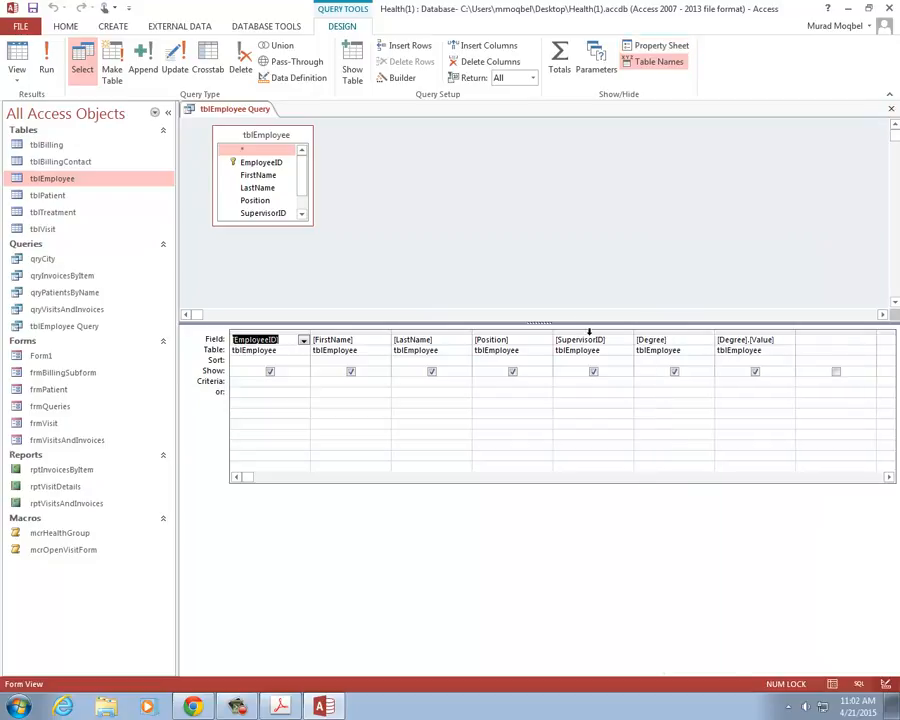
{"action": "left_click", "coordinate": [674, 332]}
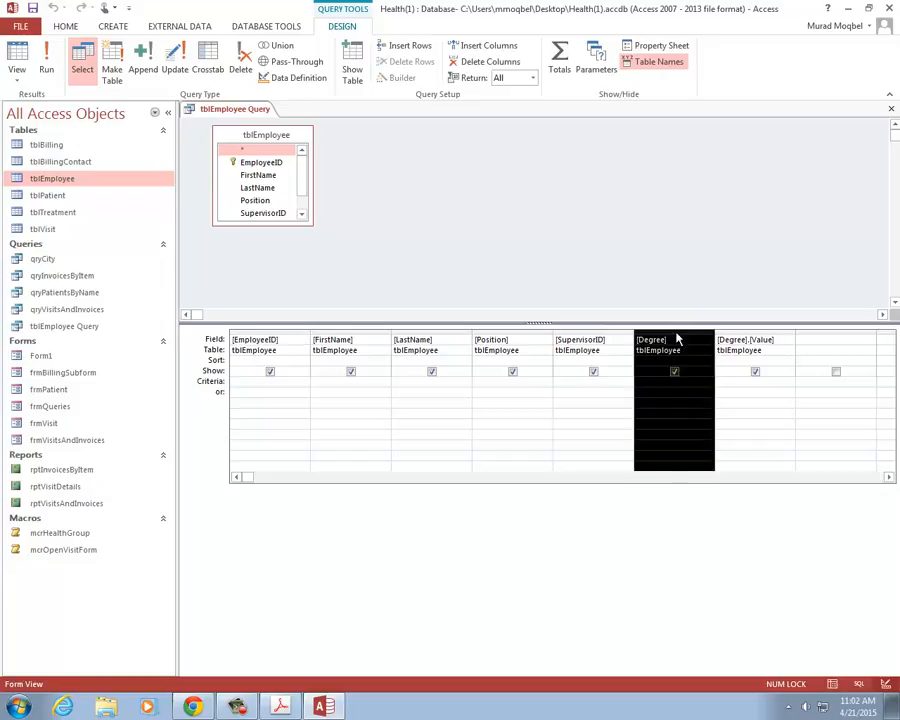
{"action": "right_click", "coordinate": [676, 340]}
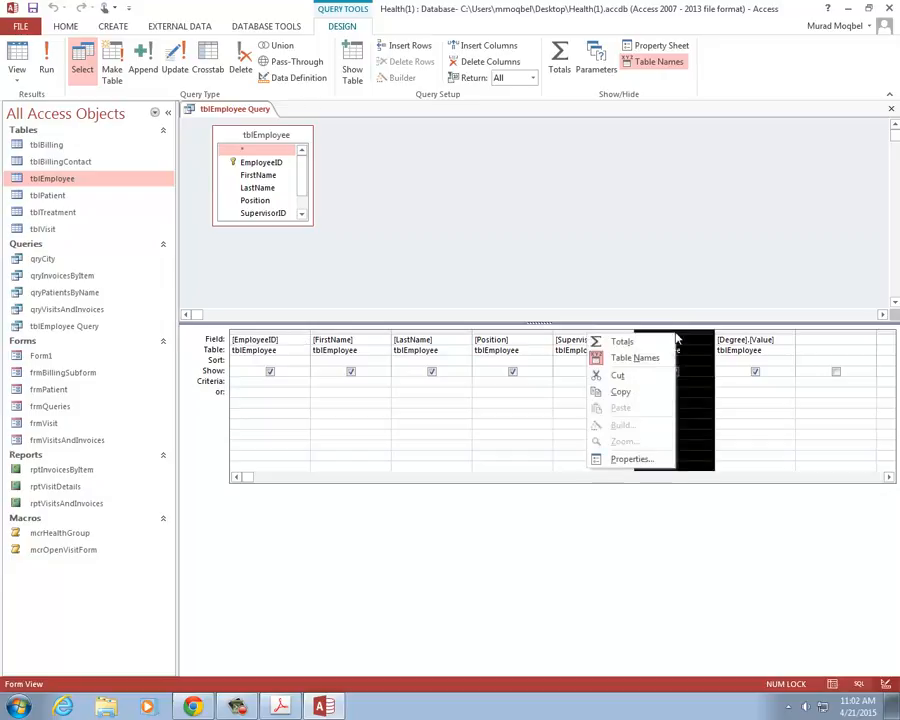
{"action": "left_click", "coordinate": [619, 376]}
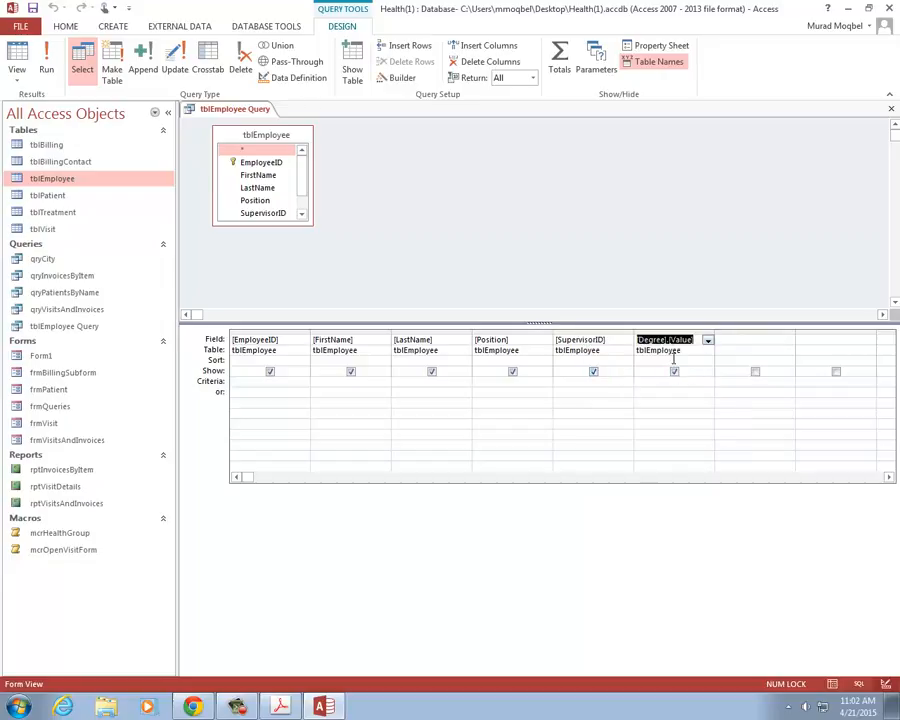
Set the caption of the Degree.Value field in tblEmployee Query to Degree.
{"action": "left_click", "coordinate": [665, 49]}
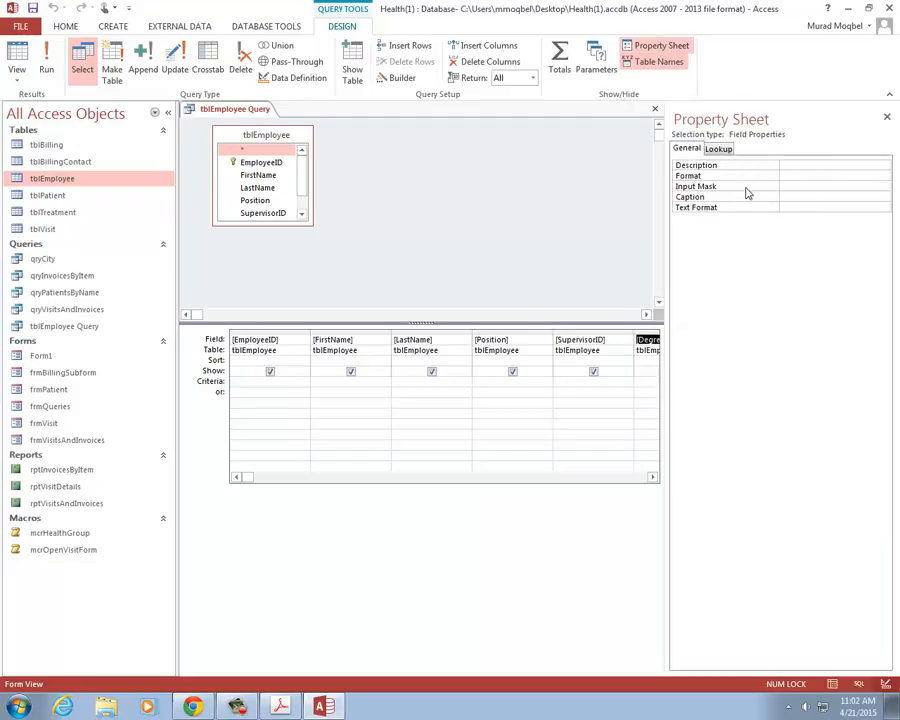
{"action": "left_click", "coordinate": [787, 195]}
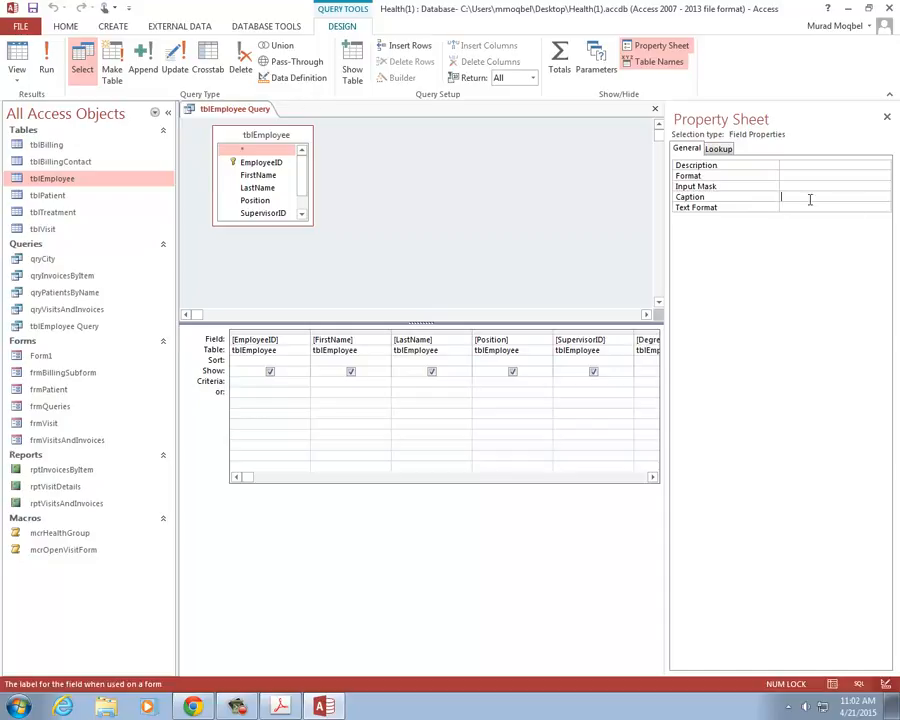
{"action": "type", "text": "Degree"}
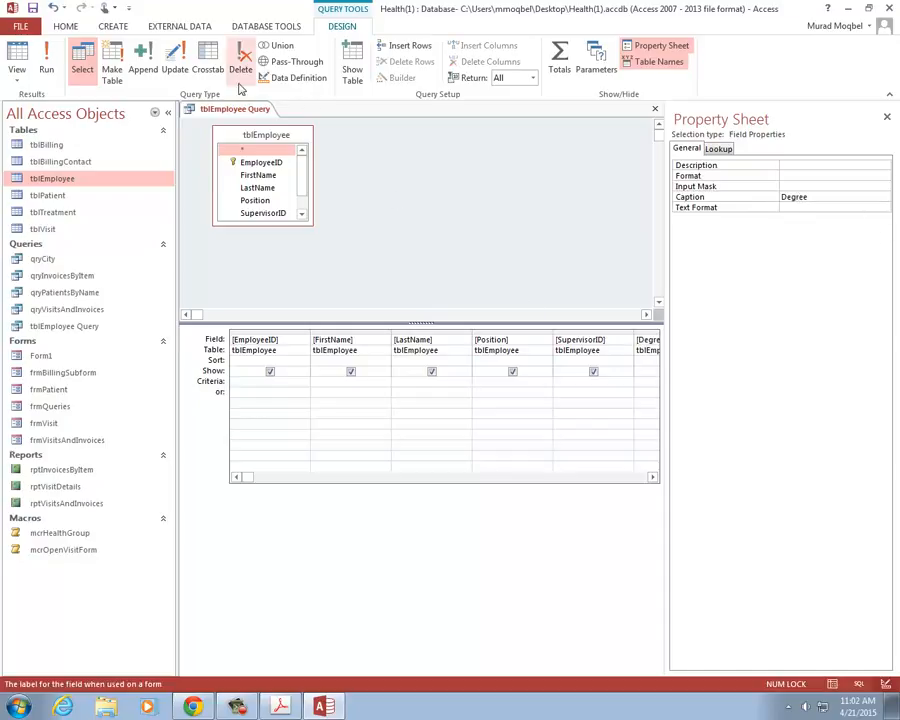
{"action": "right_click", "coordinate": [238, 108]}
{"action": "key", "text": "Escape"}
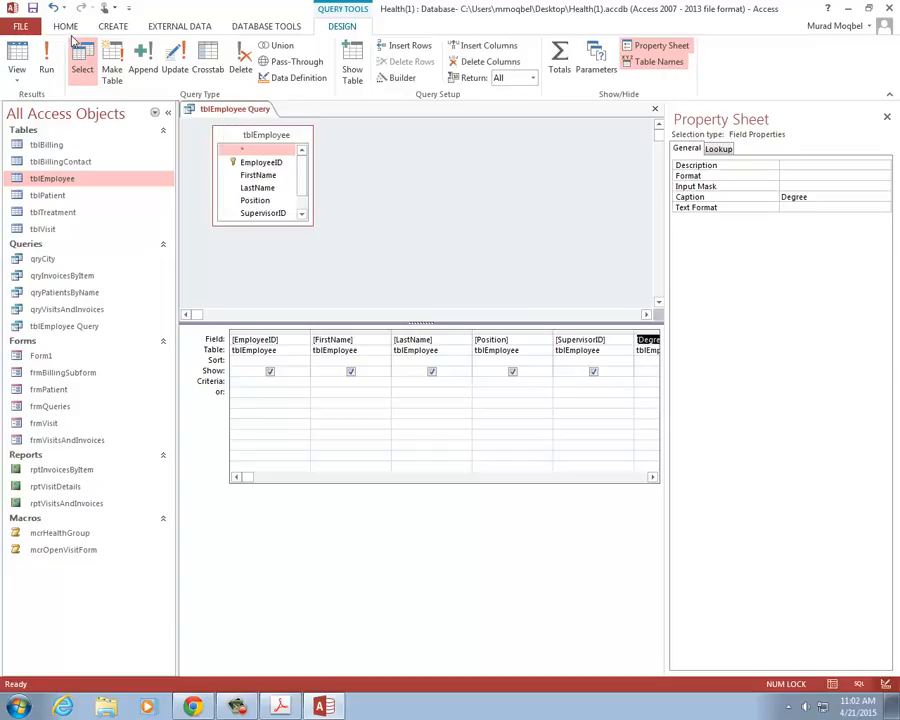
Run tblEmployee Query to view the individual degree rows, and close the query.
{"action": "left_click", "coordinate": [40, 50]}
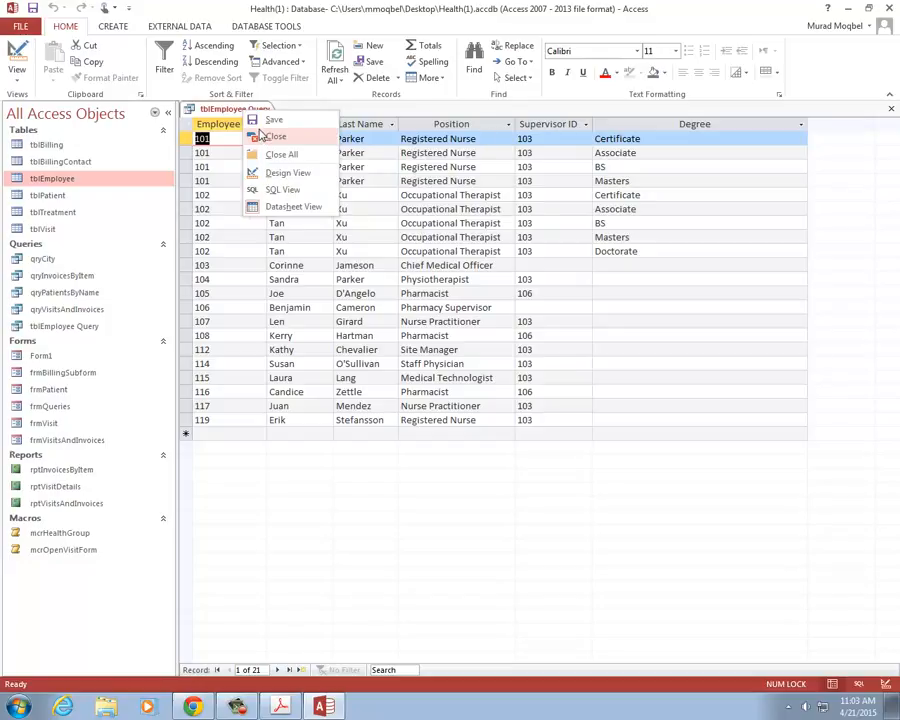
{"action": "left_click", "coordinate": [231, 112]}
{"action": "right_click", "coordinate": [238, 110]}
{"action": "left_click", "coordinate": [262, 141]}
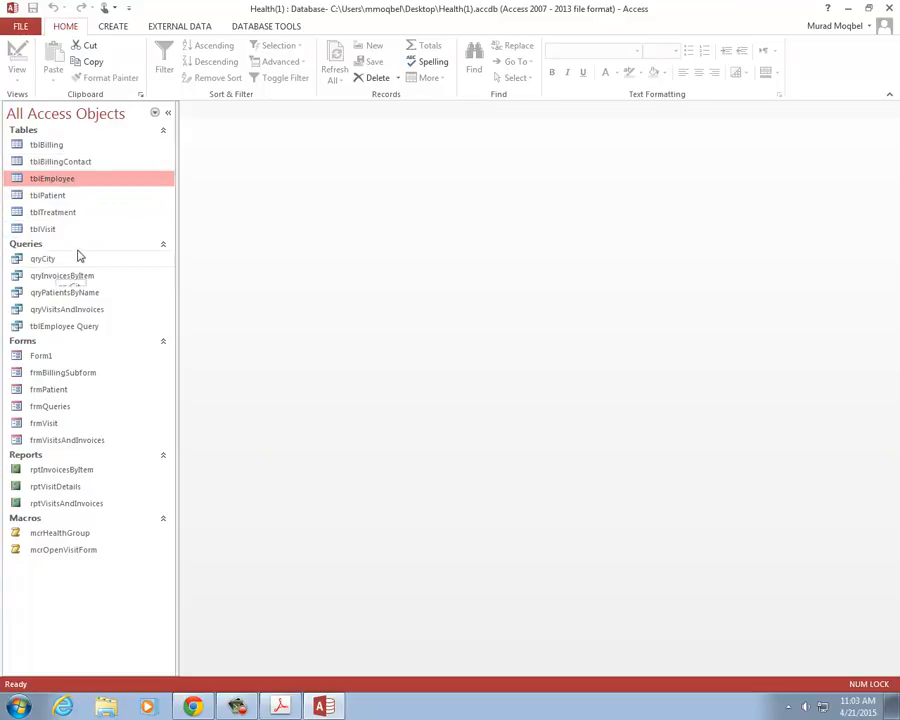
Open tblEmployee in Design View and add an AddedDocument field with the Attachment data type below Degree.
{"action": "double_click", "coordinate": [88, 179]}
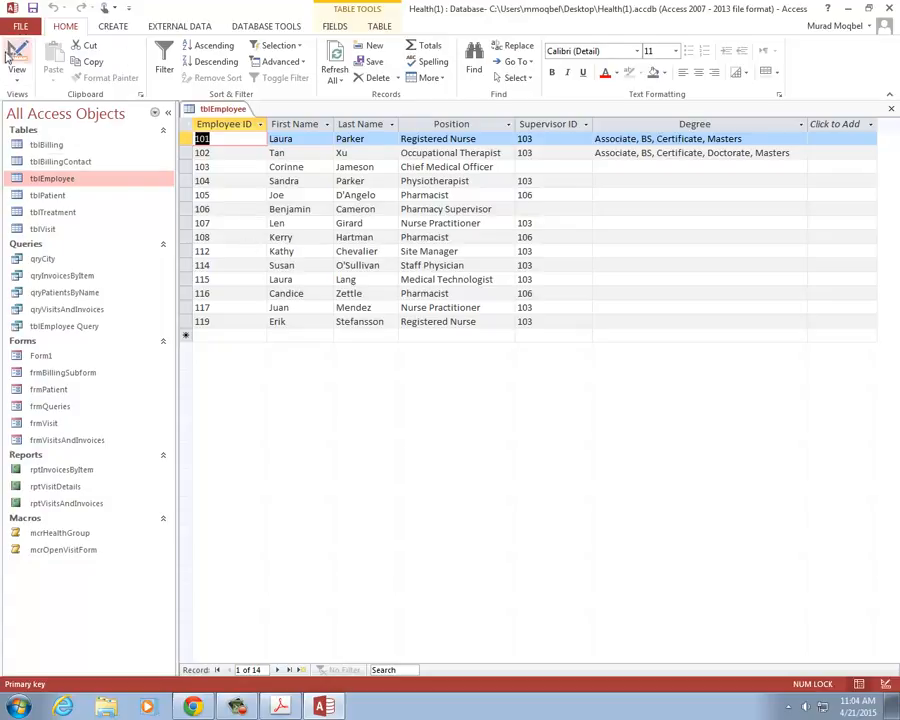
{"action": "left_click", "coordinate": [17, 62]}
{"action": "left_click", "coordinate": [242, 218]}
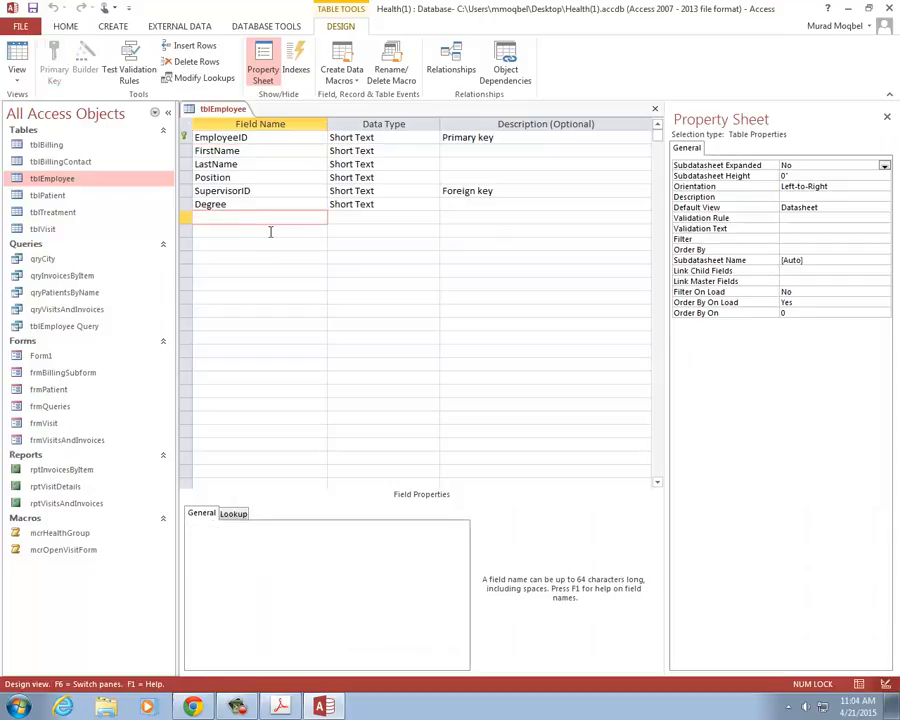
{"action": "type", "text": "SA"}
{"action": "key", "text": "BackSpace"}
{"action": "key", "text": "BackSpace"}
{"action": "type", "text": "A"}
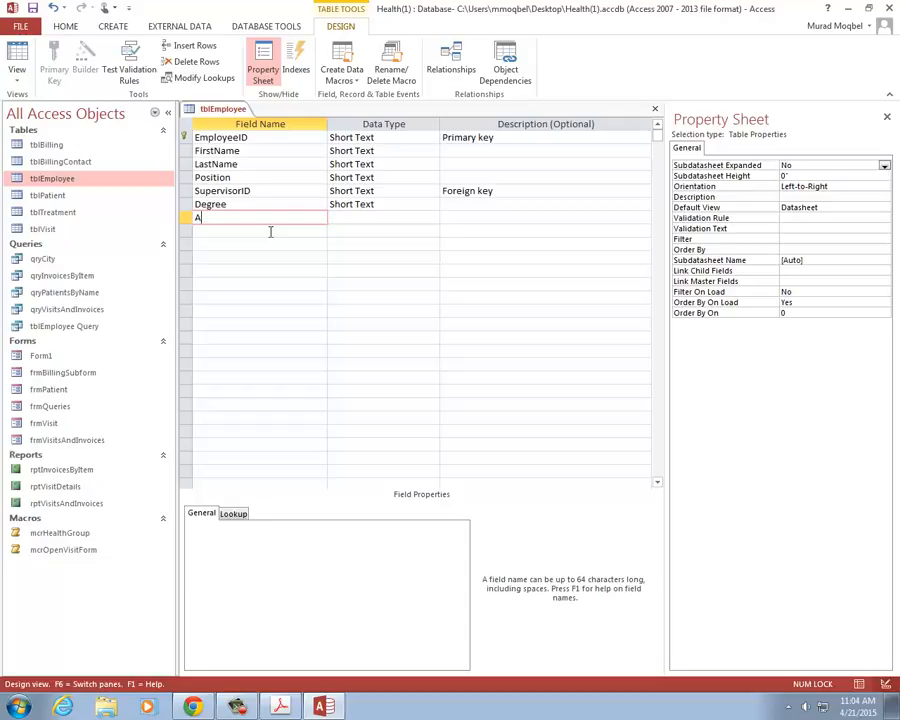
{"action": "type", "text": "ddedDocument"}
{"action": "key", "text": "Tab"}
{"action": "left_click", "coordinate": [433, 218]}
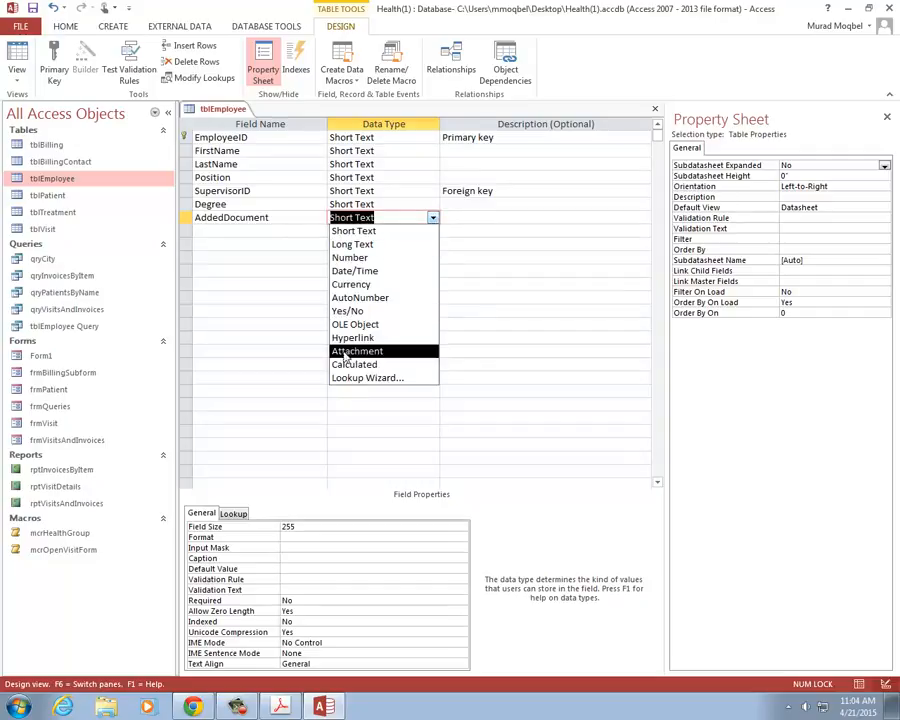
{"action": "left_click", "coordinate": [358, 351]}
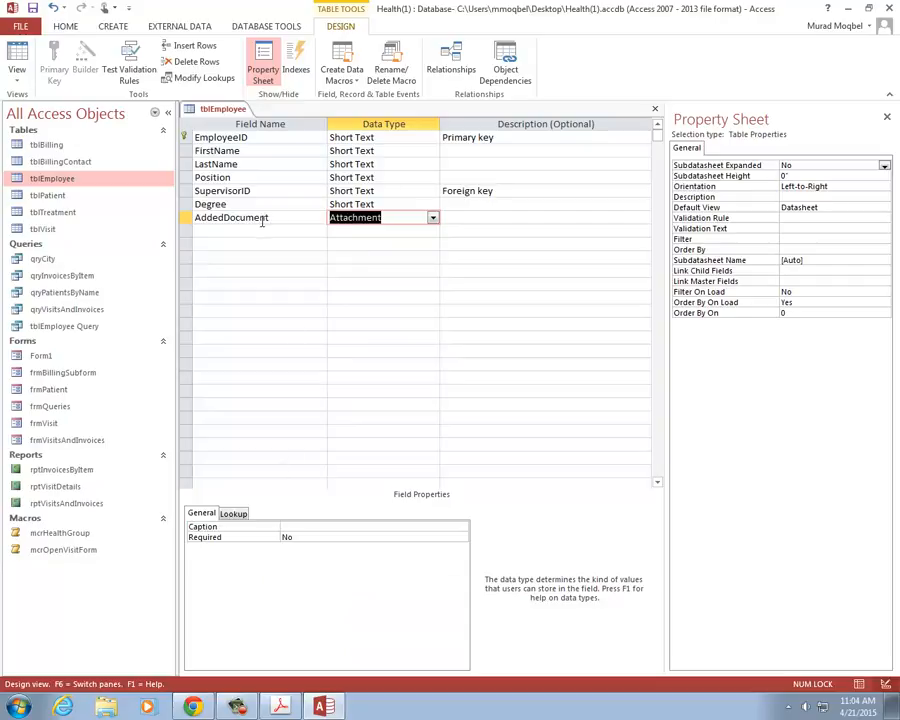
Set the AddedDocument field's caption to Added Document and save the table design.
{"action": "left_click_drag", "start_coordinate": [279, 216], "coordinate": [169, 221]}
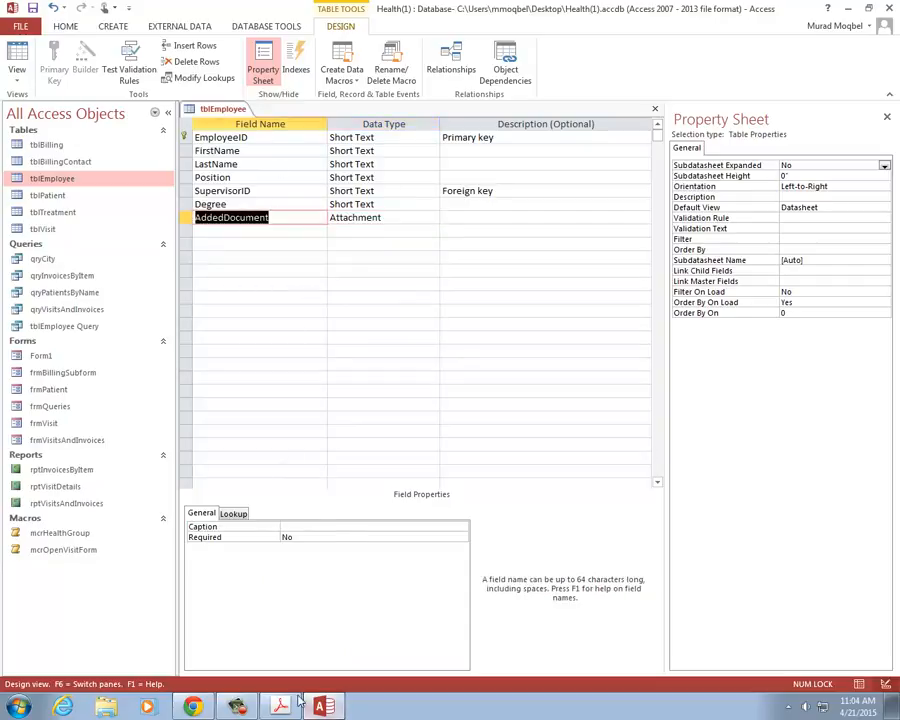
{"action": "left_click", "coordinate": [290, 527]}
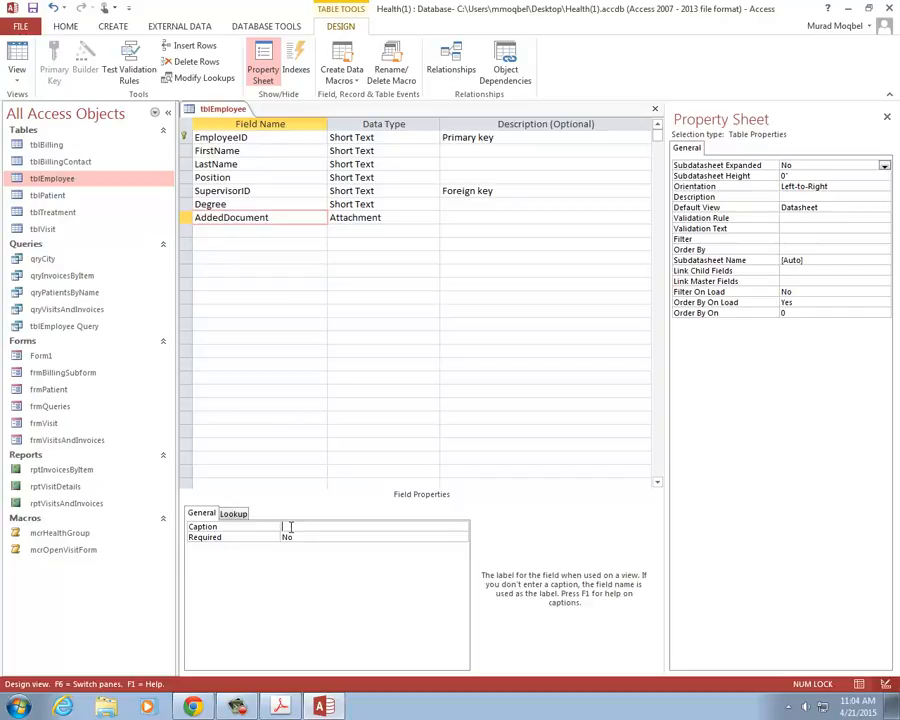
{"action": "key", "text": "ctrl+v"}
{"action": "left_click", "coordinate": [307, 527]}
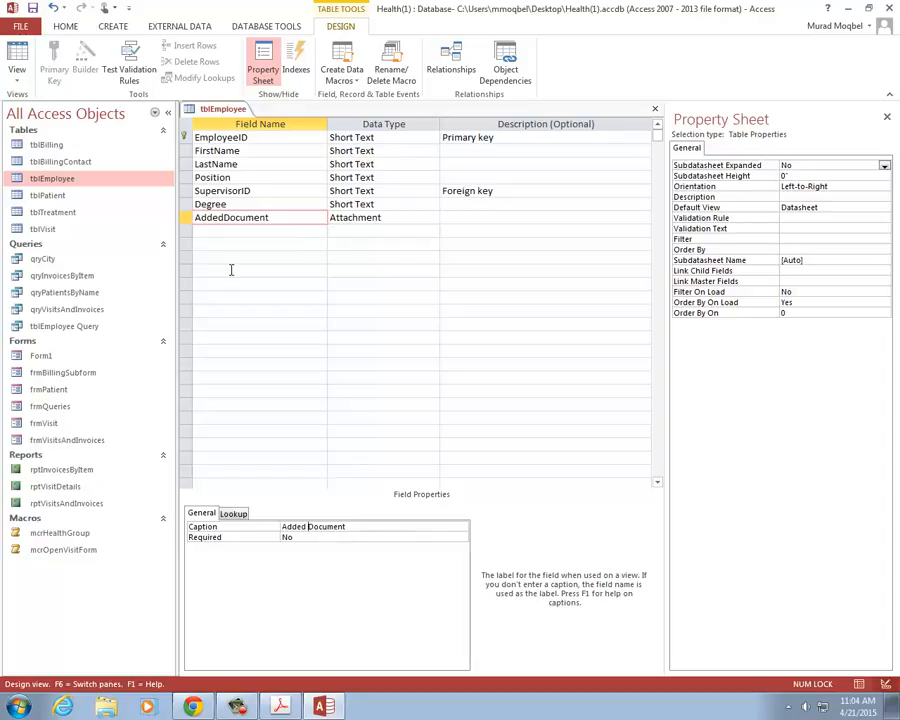
{"action": "right_click", "coordinate": [232, 110]}
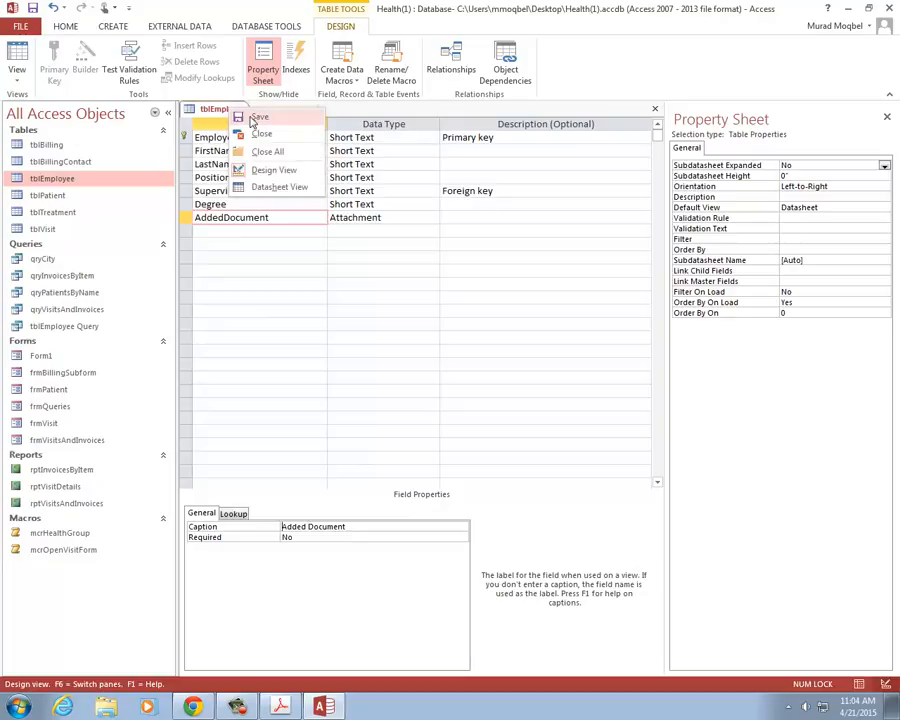
{"action": "left_click", "coordinate": [258, 117]}
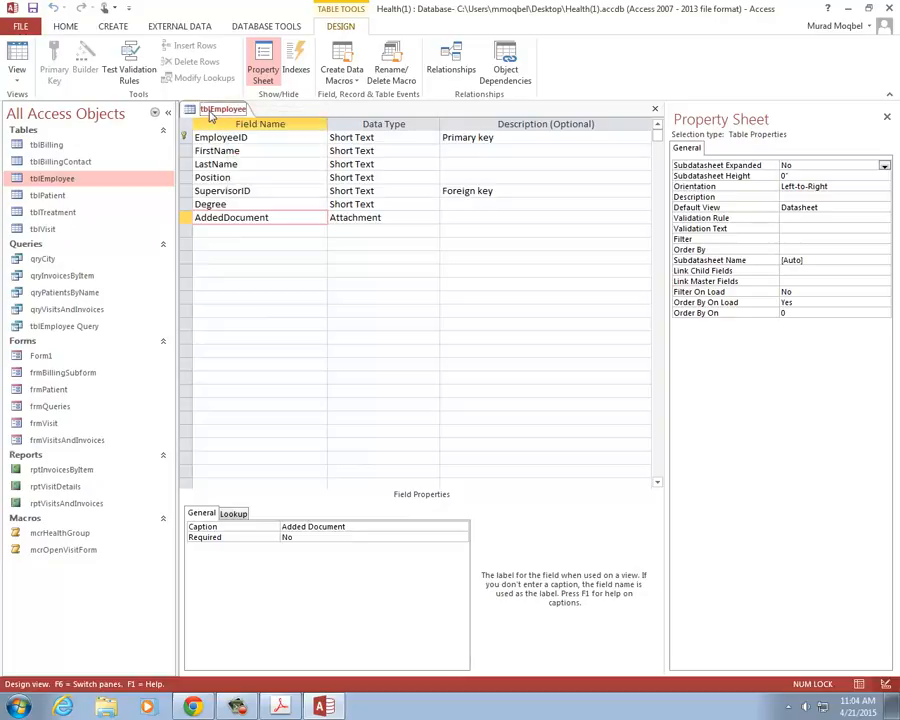
Switch tblEmployee to Datasheet View, narrow the Degree column, and fit the Added Document column to its heading.
{"action": "left_click", "coordinate": [16, 58]}
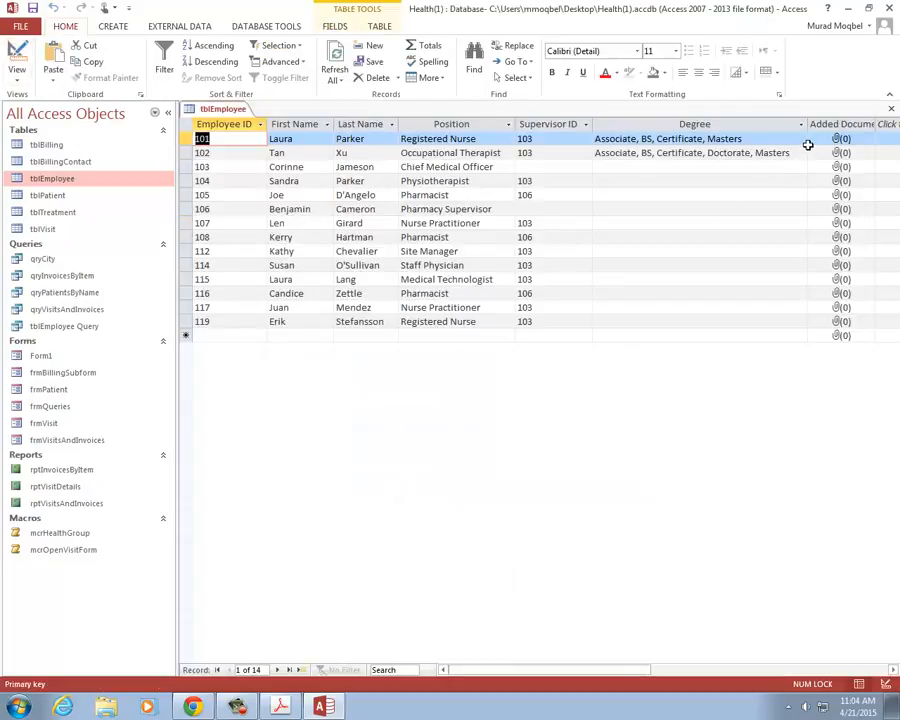
{"action": "left_click_drag", "start_coordinate": [807, 121], "coordinate": [692, 123]}
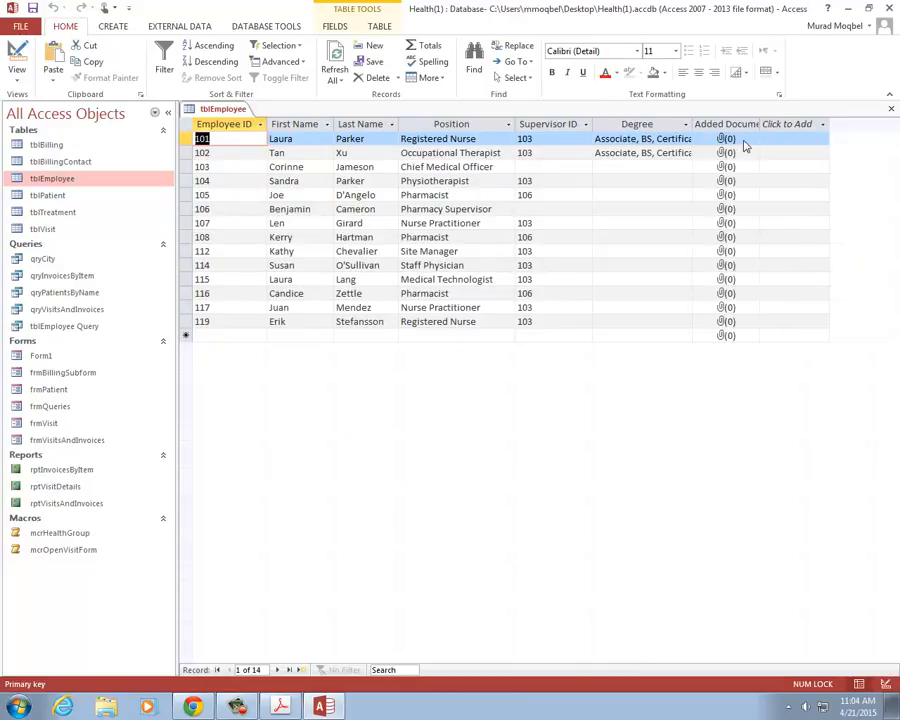
{"action": "double_click", "coordinate": [761, 121]}
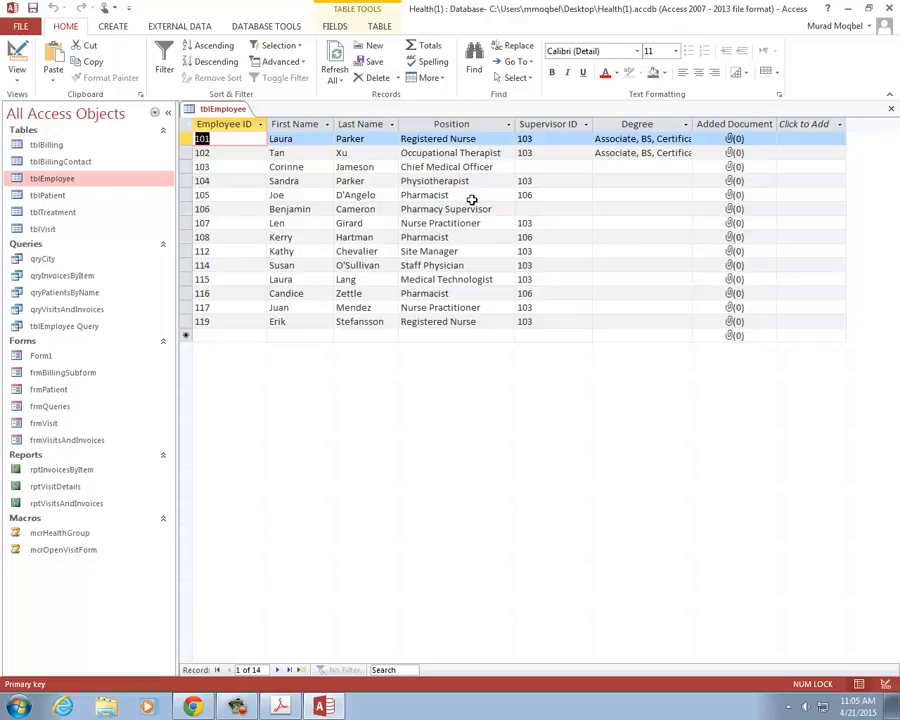
Attach the employee's Associate Degree .docx, Bachelor Degree .pdf and Expenses .xlsx from the Desktop Tutorial folder to the Physiotherapist record, and review the attachment list.
{"action": "right_click", "coordinate": [736, 183]}
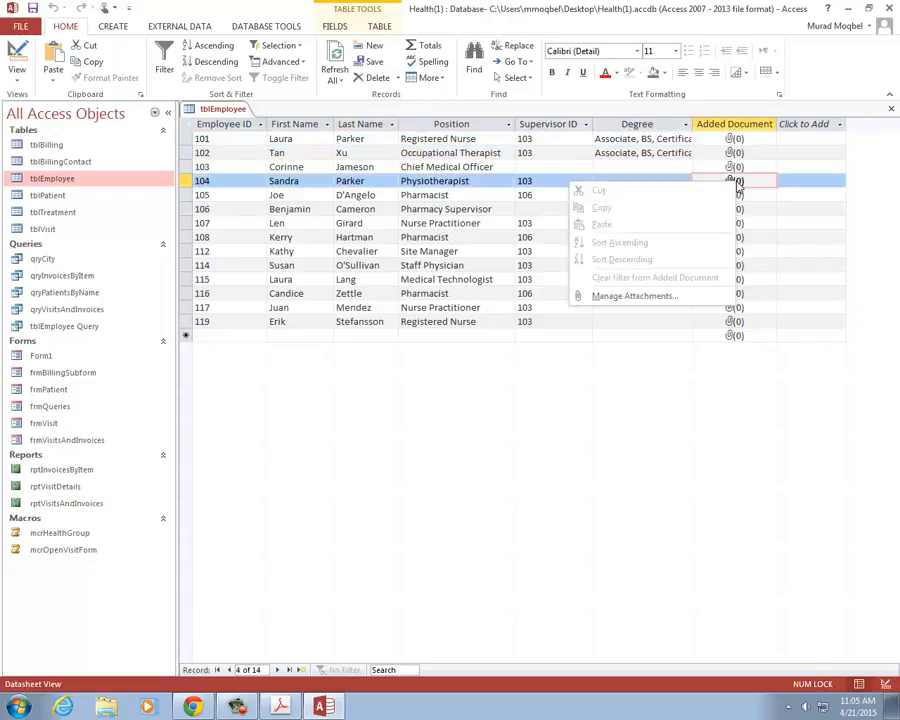
{"action": "left_click", "coordinate": [628, 298]}
{"action": "left_click_drag", "start_coordinate": [502, 279], "coordinate": [568, 232]}
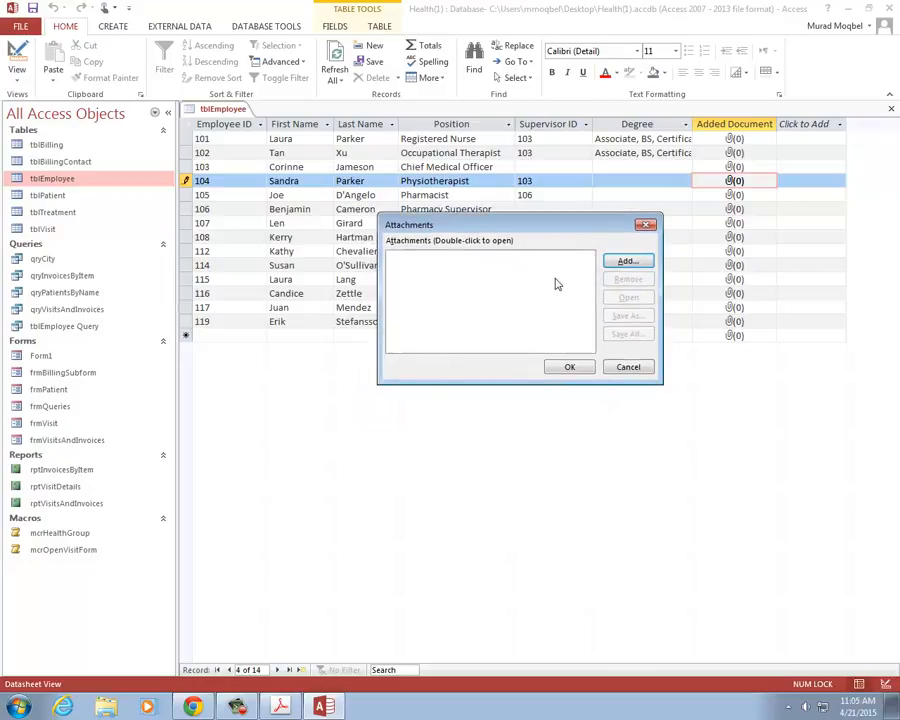
{"action": "left_click", "coordinate": [625, 261]}
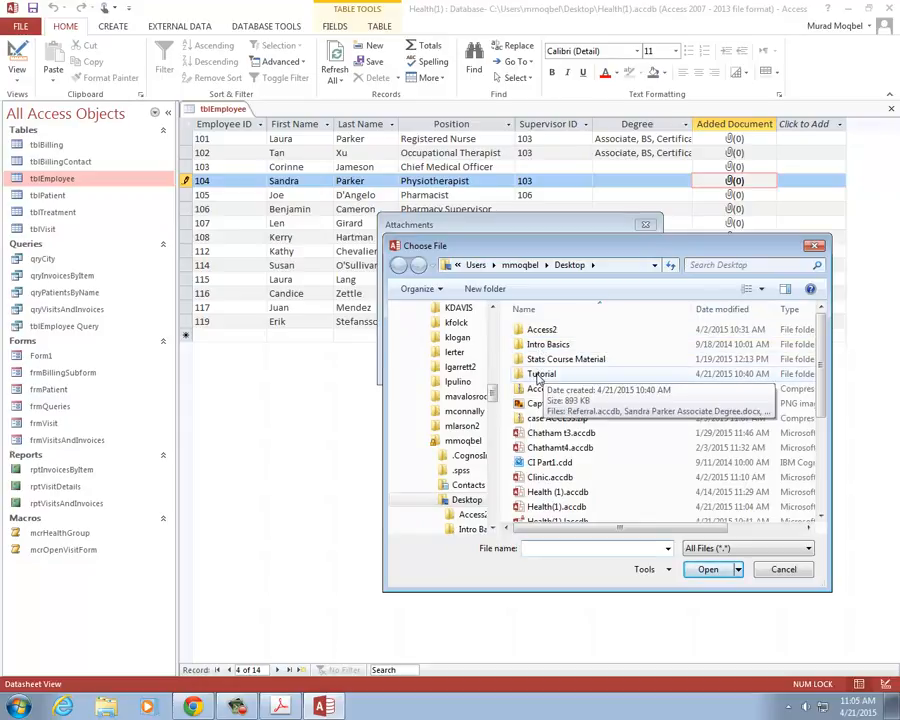
{"action": "double_click", "coordinate": [540, 374]}
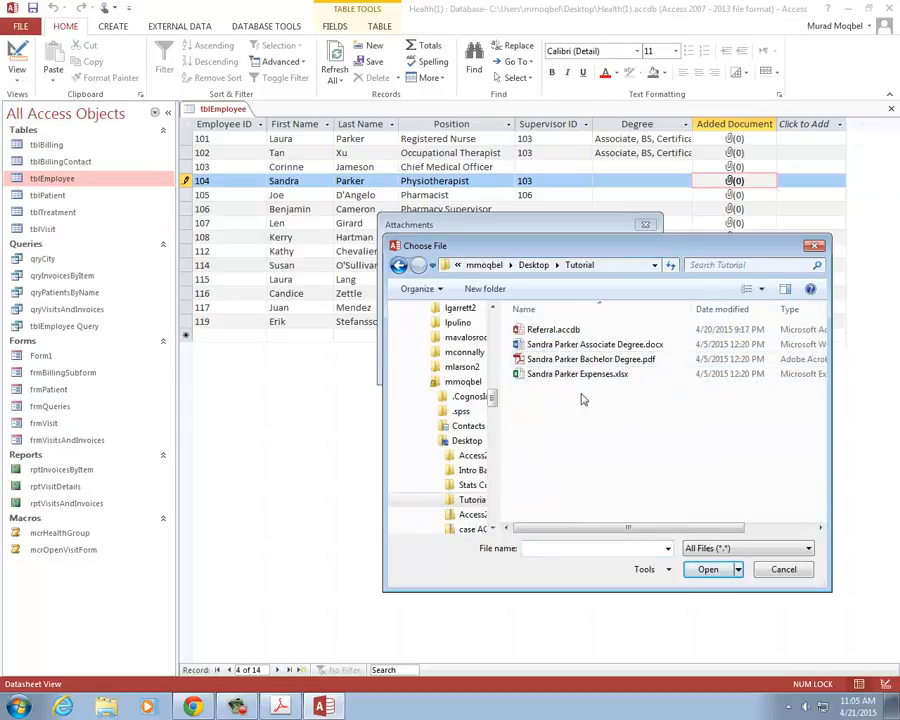
{"action": "left_click_drag", "start_coordinate": [550, 424], "coordinate": [548, 358]}
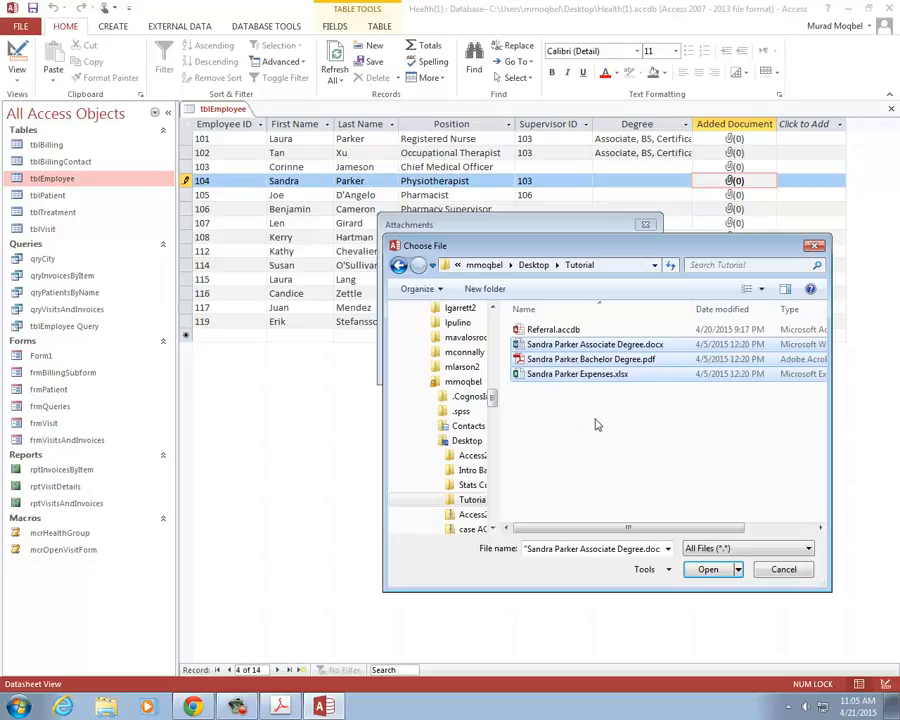
{"action": "left_click", "coordinate": [708, 570]}
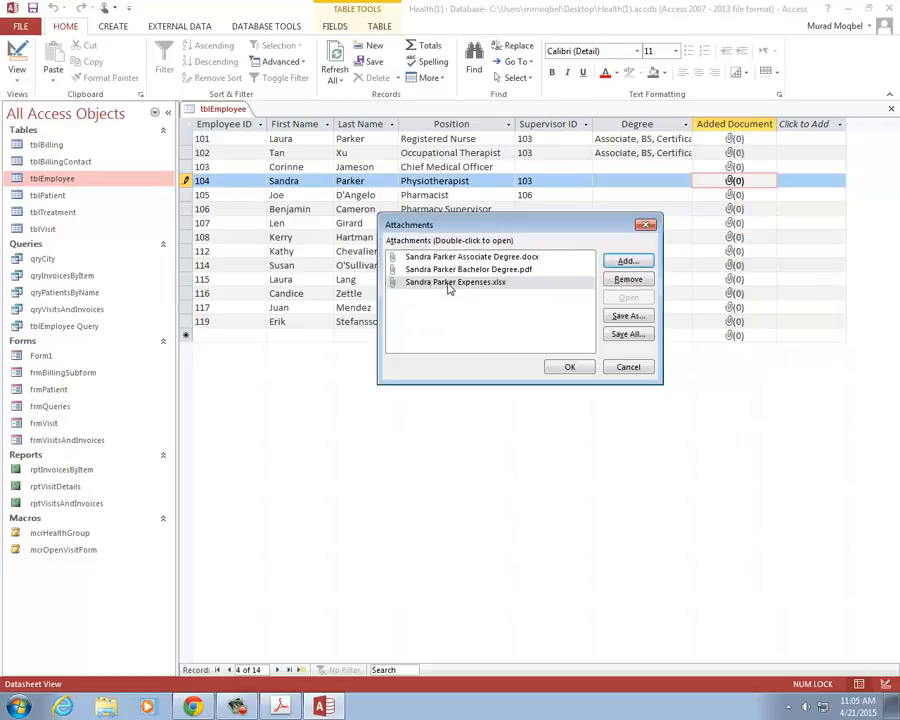
{"action": "left_click", "coordinate": [553, 368]}
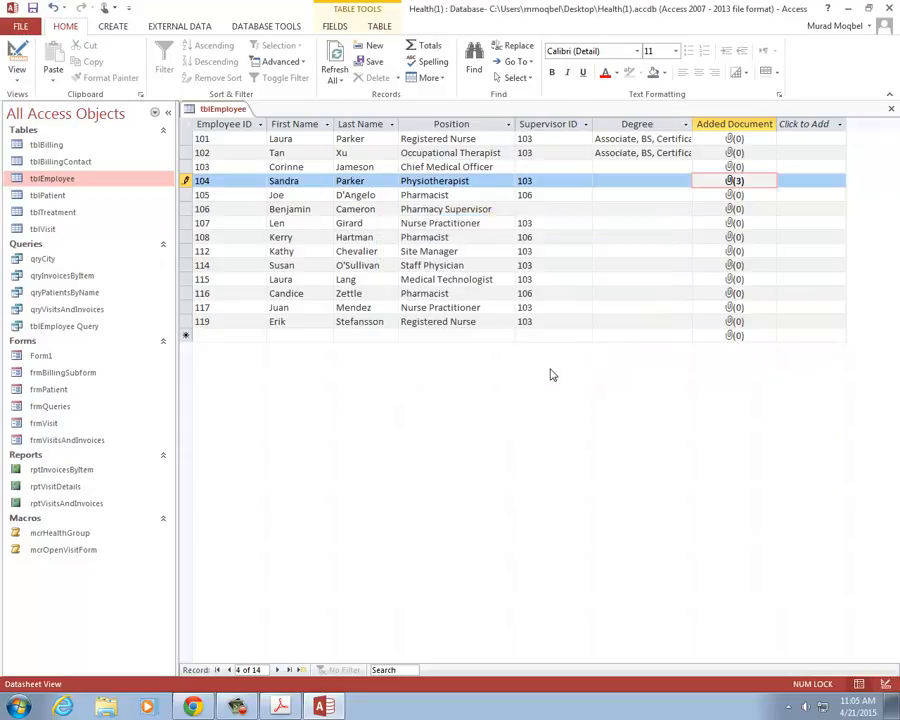
{"action": "double_click", "coordinate": [735, 181]}
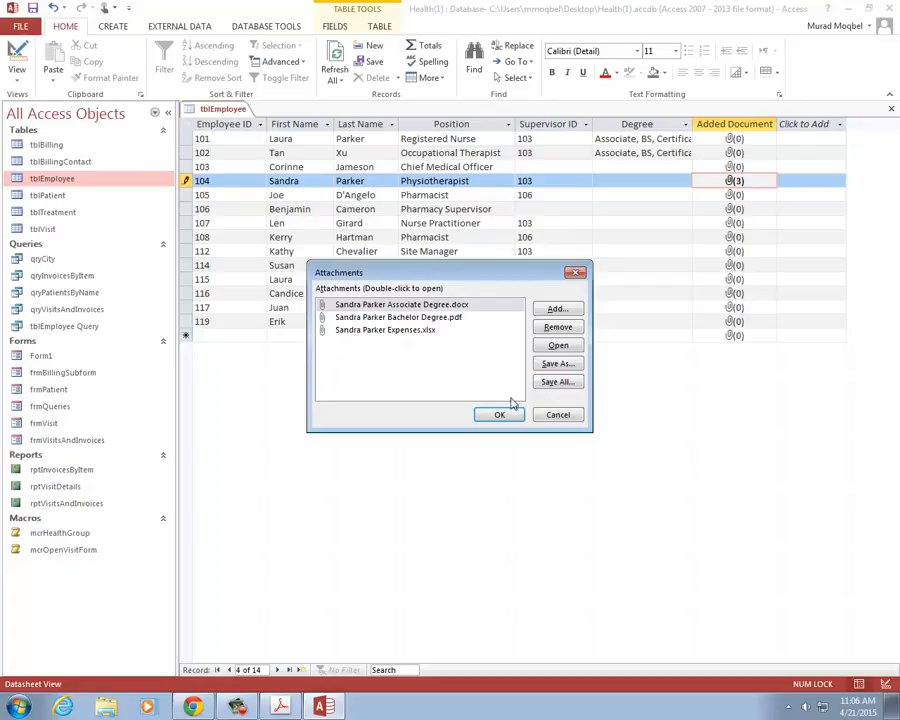
{"action": "left_click", "coordinate": [573, 272]}
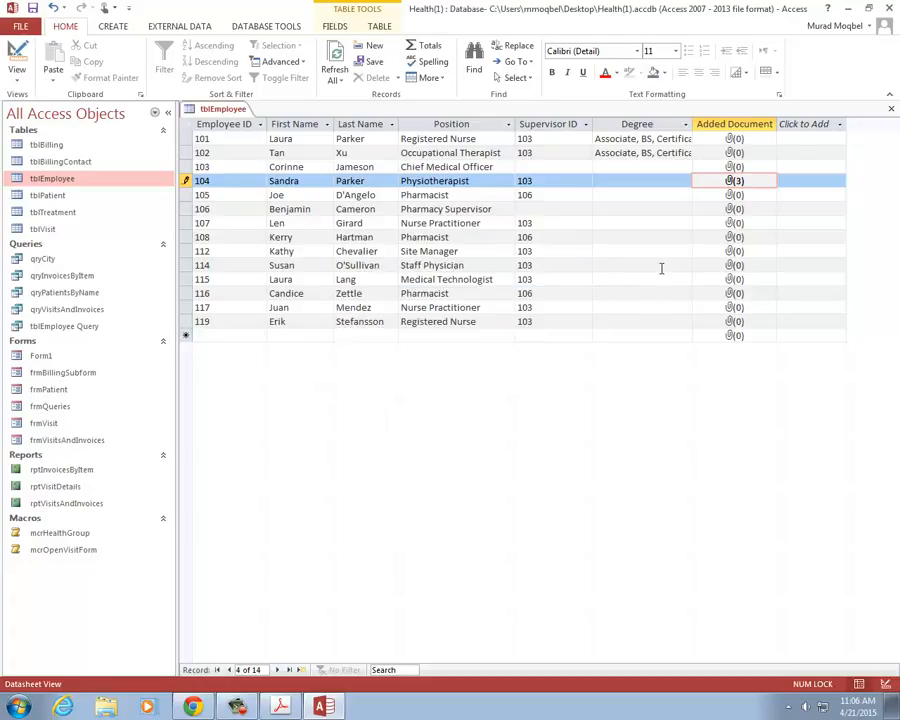
Save the changes to tblEmployee and close the datasheet.
{"action": "right_click", "coordinate": [215, 110]}
{"action": "right_click", "coordinate": [220, 112]}
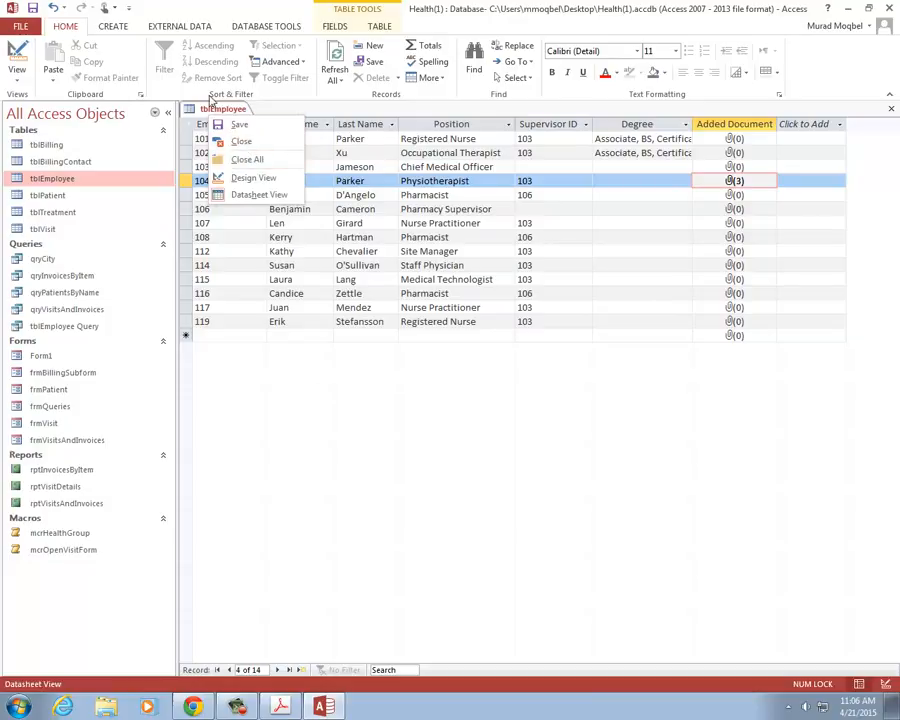
{"action": "left_click", "coordinate": [205, 112]}
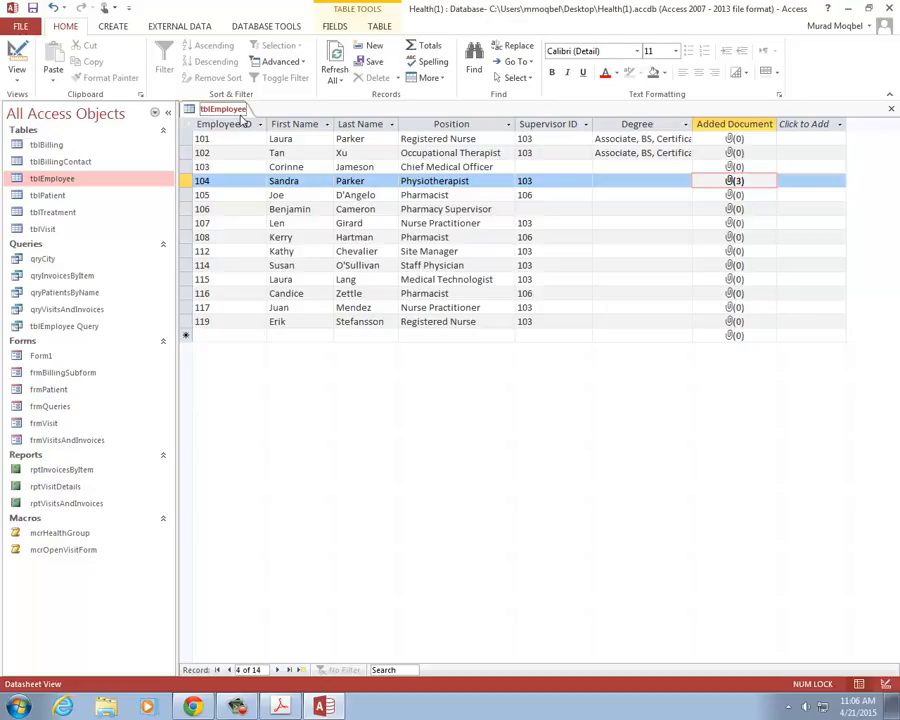
{"action": "right_click", "coordinate": [238, 112]}
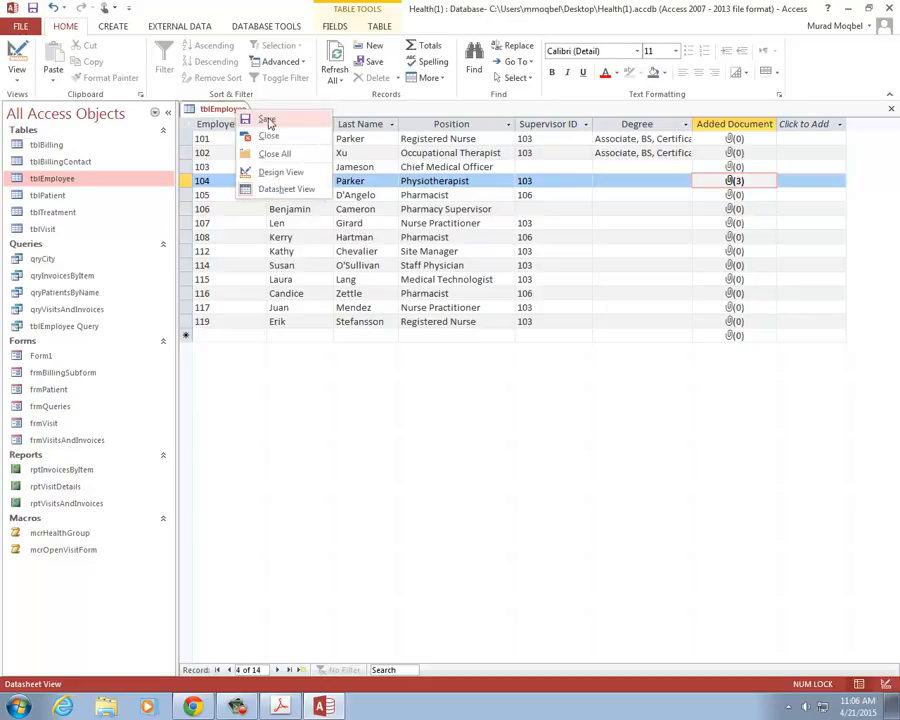
{"action": "left_click", "coordinate": [267, 120]}
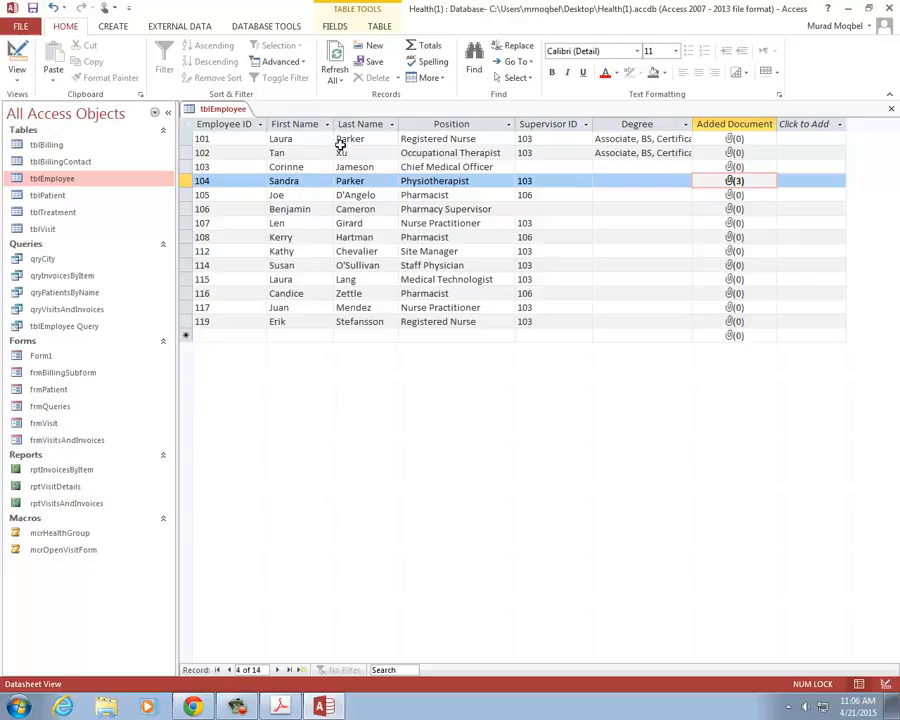
{"action": "right_click", "coordinate": [210, 110]}
{"action": "left_click", "coordinate": [240, 134]}
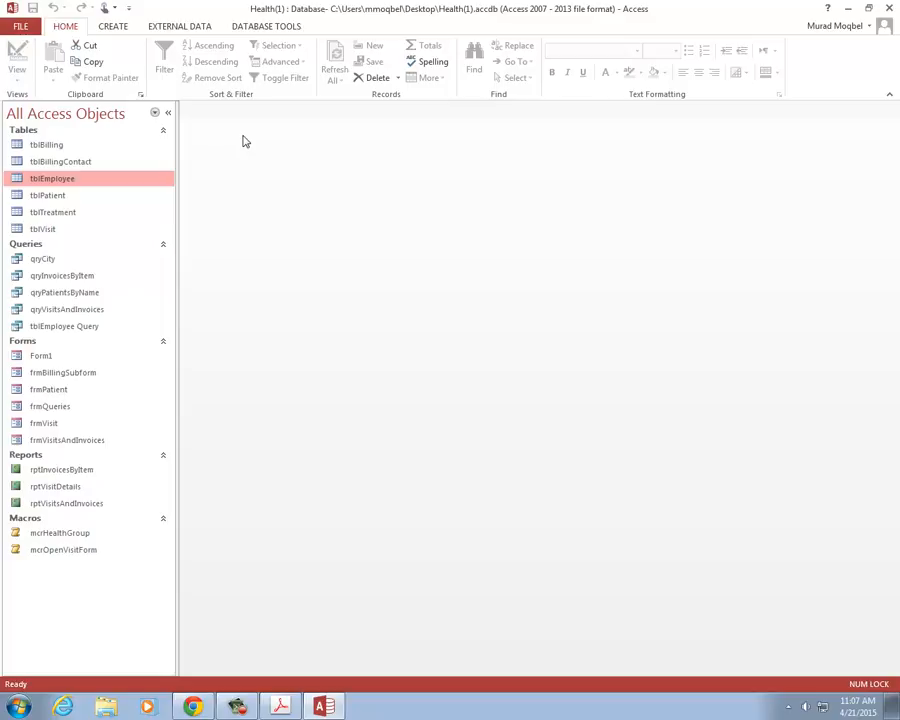
Run the Performance Analyzer on all objects of every type in the database.
{"action": "left_click", "coordinate": [254, 30]}
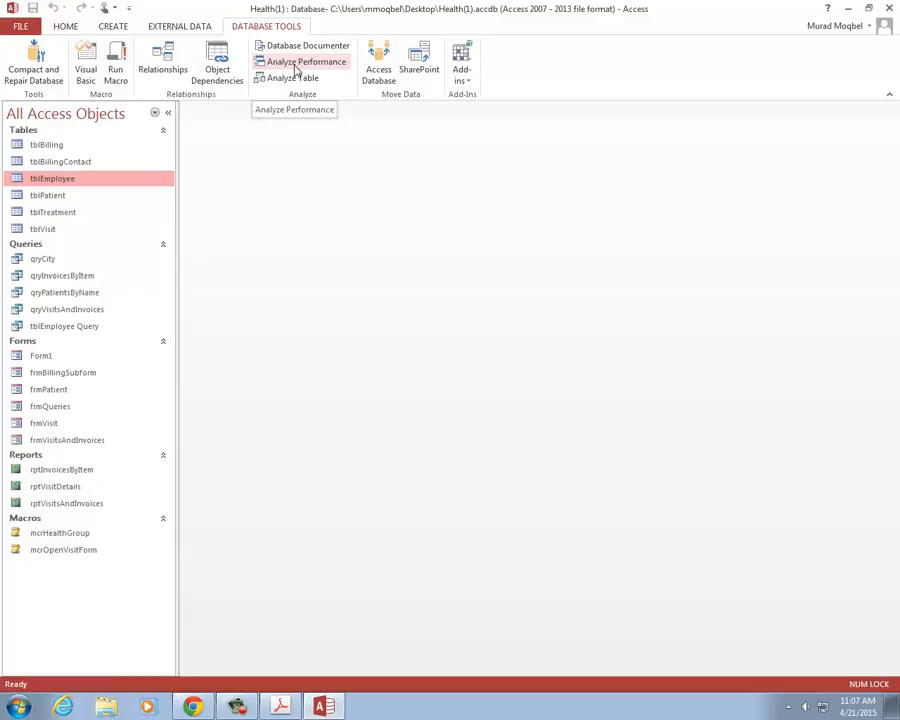
{"action": "left_click", "coordinate": [275, 68]}
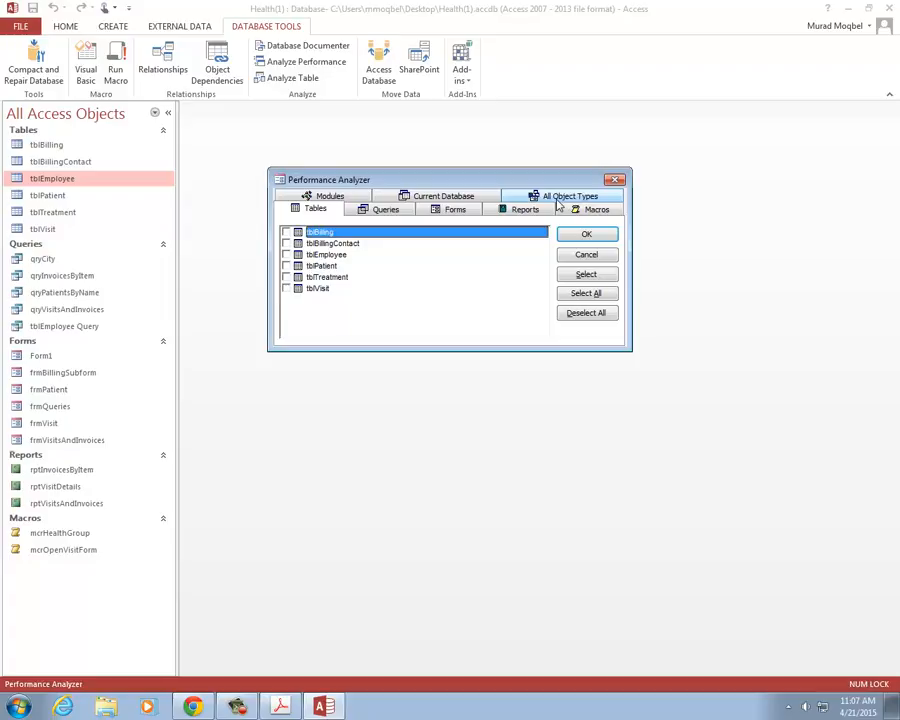
{"action": "left_click", "coordinate": [550, 200]}
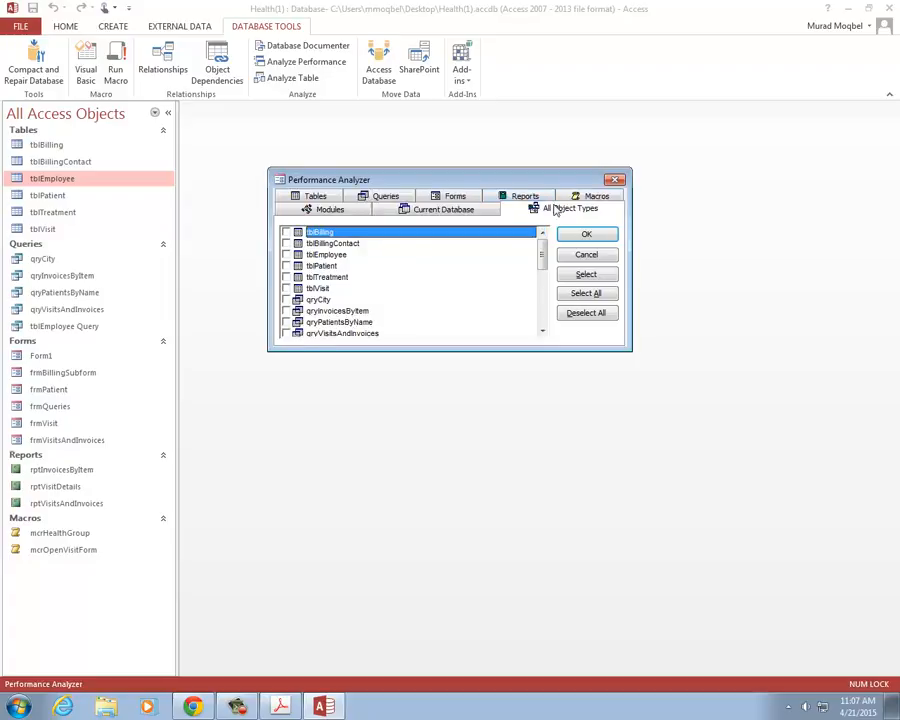
{"action": "mouse_move", "coordinate": [545, 260]}
{"action": "left_mouse_down"}
{"action": "mouse_move", "coordinate": [550, 316]}
{"action": "mouse_move", "coordinate": [545, 240]}
{"action": "left_mouse_up"}
{"action": "left_click", "coordinate": [581, 316]}
{"action": "left_click", "coordinate": [594, 295]}
{"action": "left_click", "coordinate": [597, 296]}
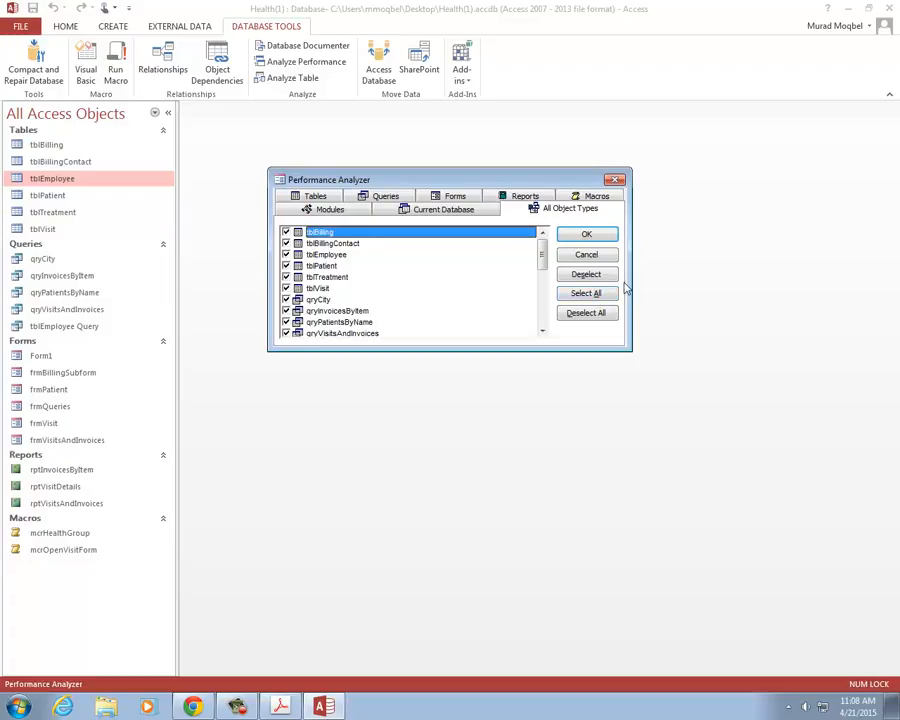
{"action": "left_click", "coordinate": [589, 235]}
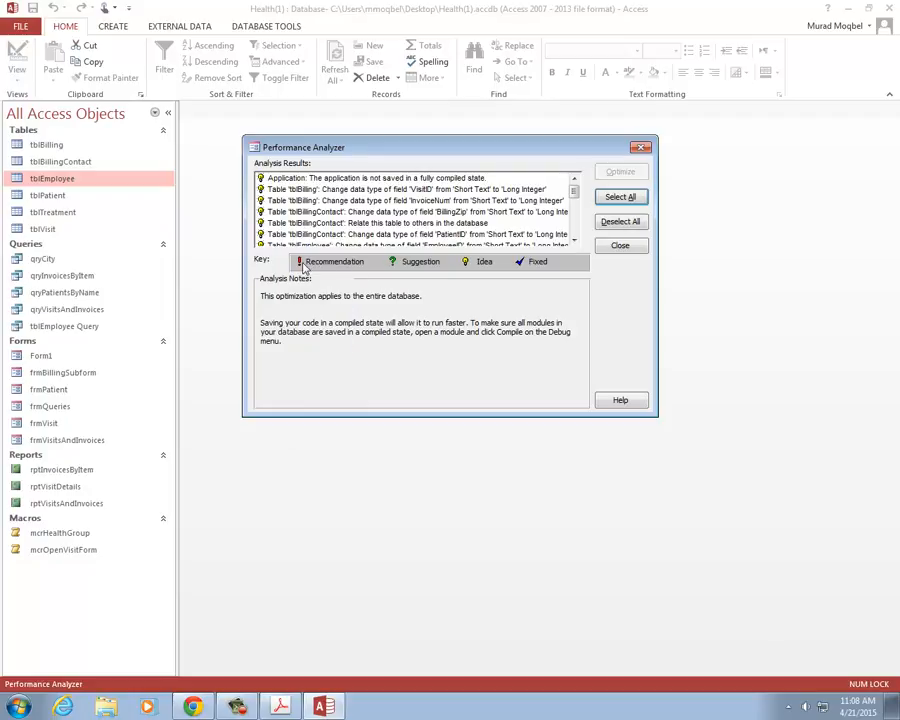
Review the analysis results, including the notes on the tblBillingContact PatientID data type idea, and close the Performance Analyzer.
{"action": "left_click", "coordinate": [575, 195]}
{"action": "left_click_drag", "start_coordinate": [575, 195], "coordinate": [572, 203]}
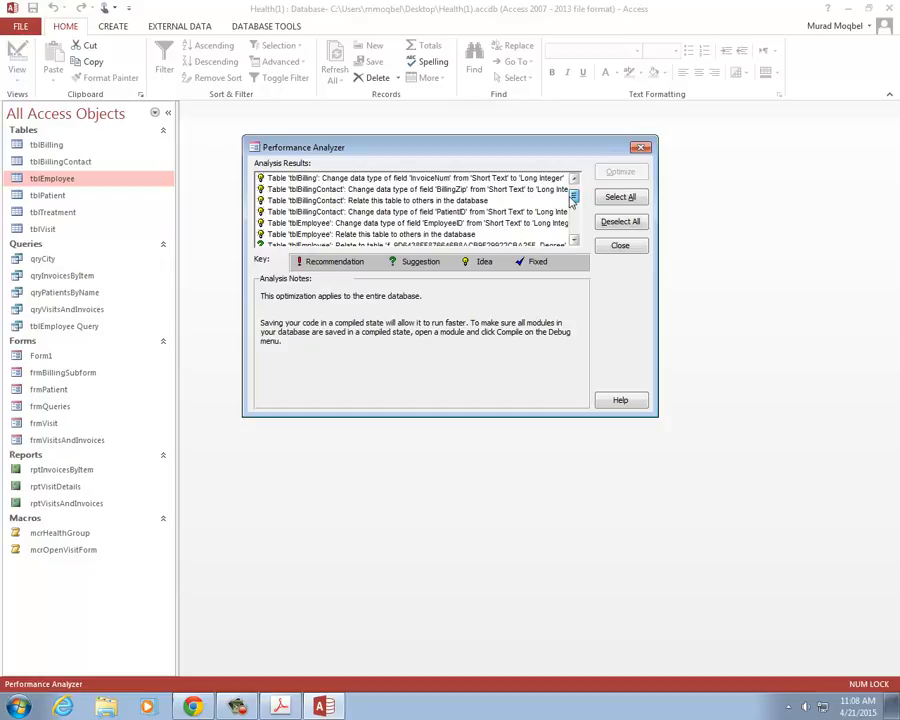
{"action": "mouse_move", "coordinate": [571, 203]}
{"action": "left_mouse_down"}
{"action": "mouse_move", "coordinate": [572, 227]}
{"action": "mouse_move", "coordinate": [572, 189]}
{"action": "left_mouse_up"}
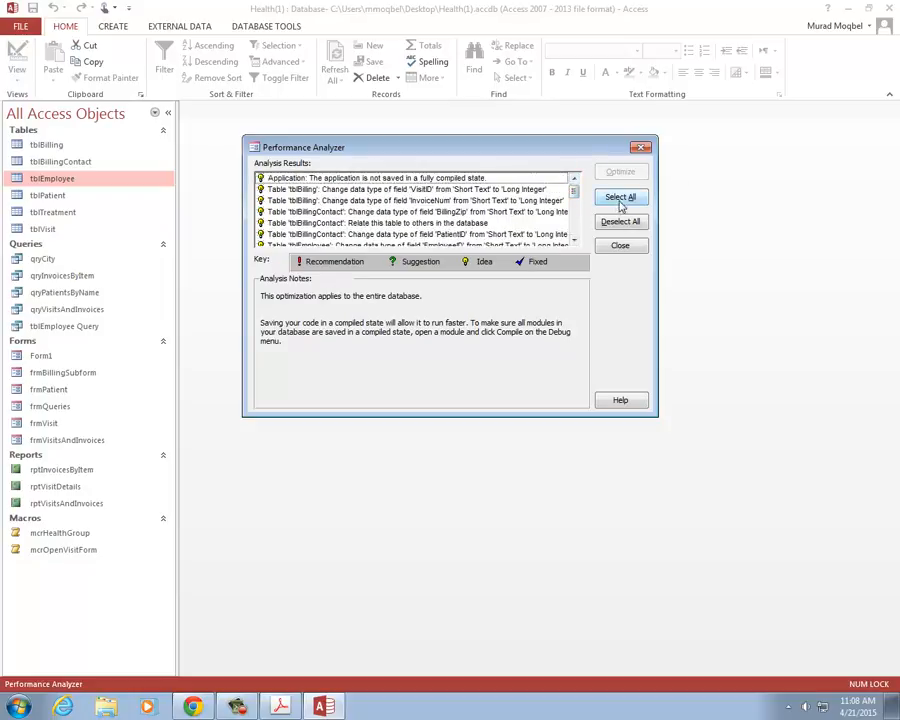
{"action": "left_click", "coordinate": [455, 234]}
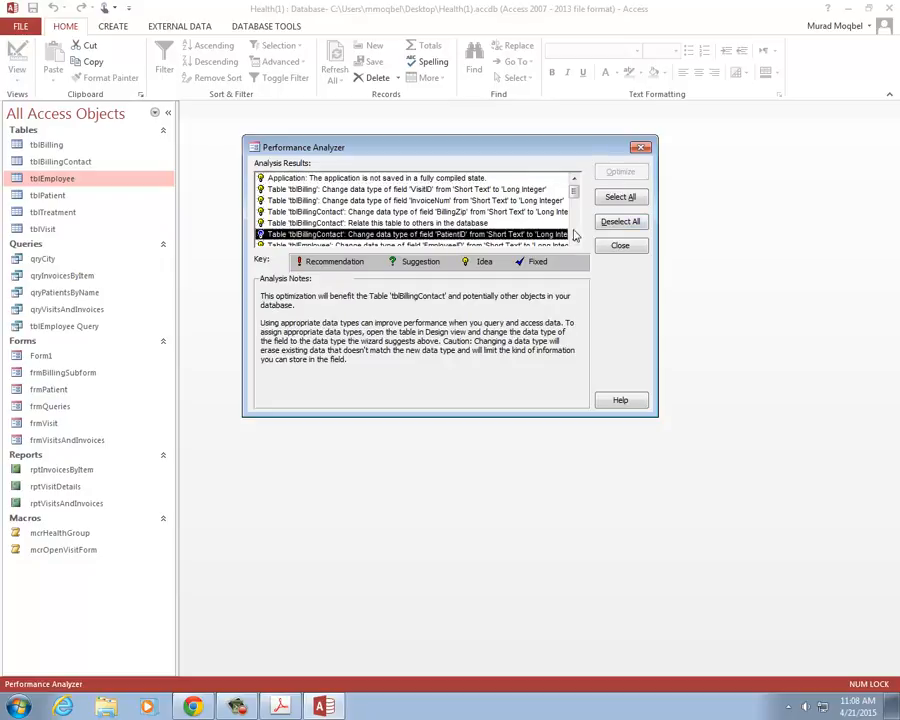
{"action": "left_click", "coordinate": [640, 150]}
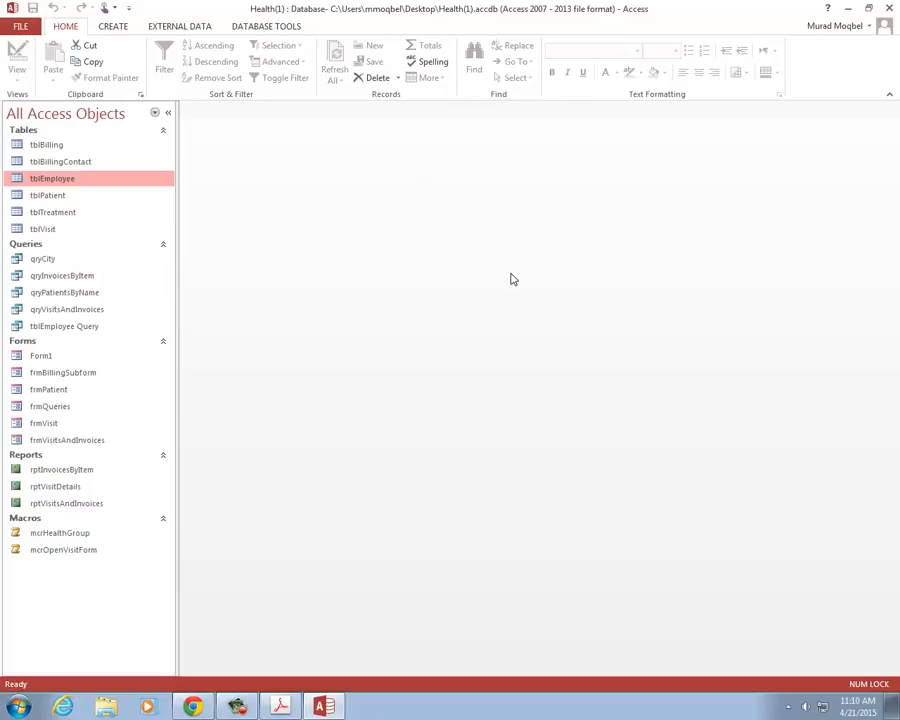
Set up a linked-table import from an Access database, using Referral.accdb in the Desktop Tutorial folder as the source.
{"action": "left_click", "coordinate": [254, 28]}
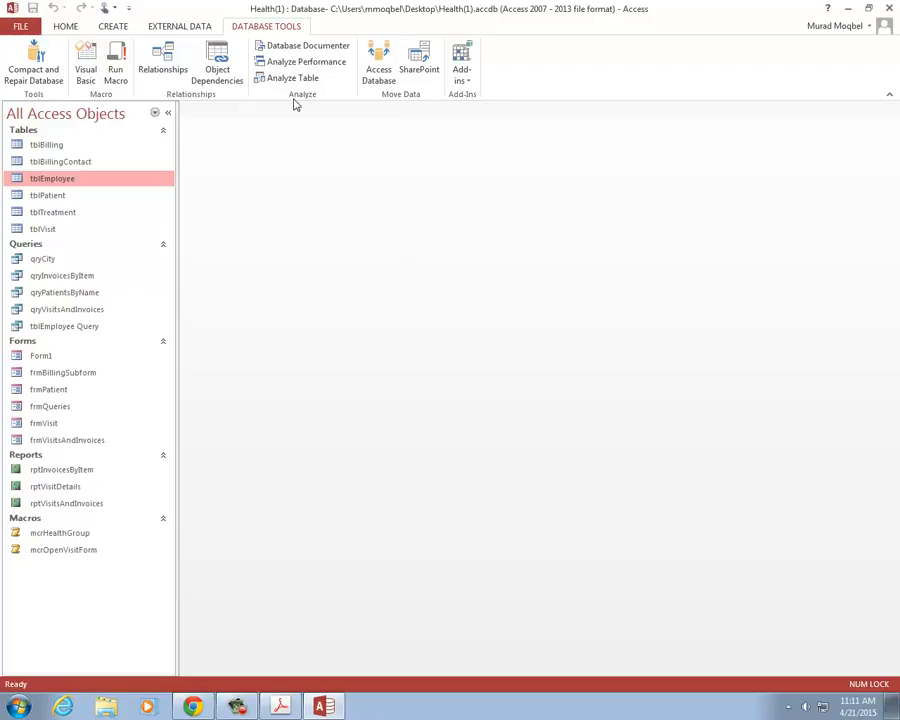
{"action": "left_click", "coordinate": [191, 30]}
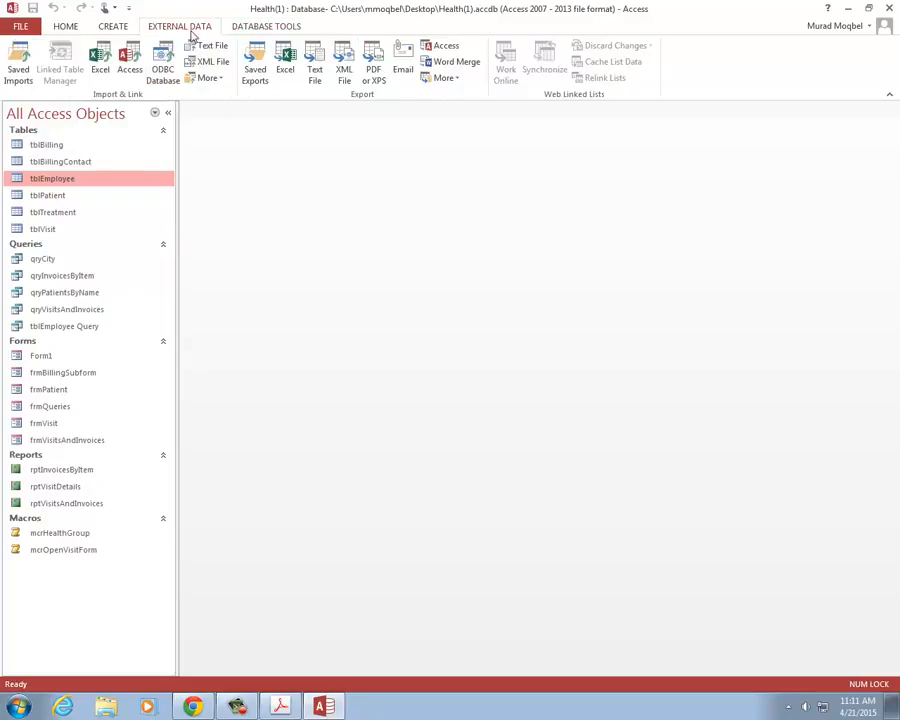
{"action": "left_click", "coordinate": [128, 61]}
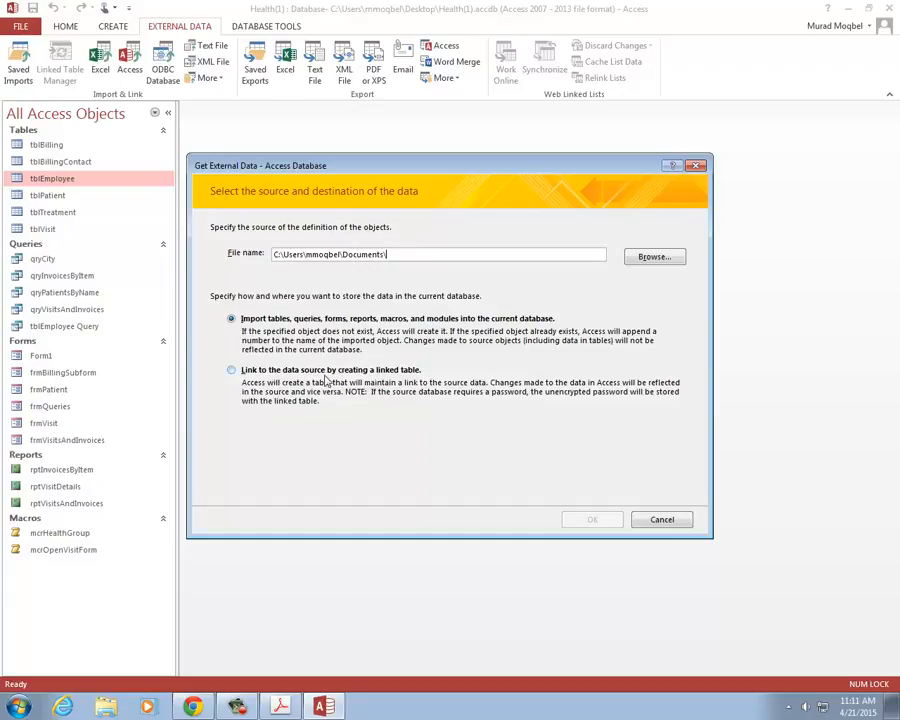
{"action": "left_click", "coordinate": [231, 371]}
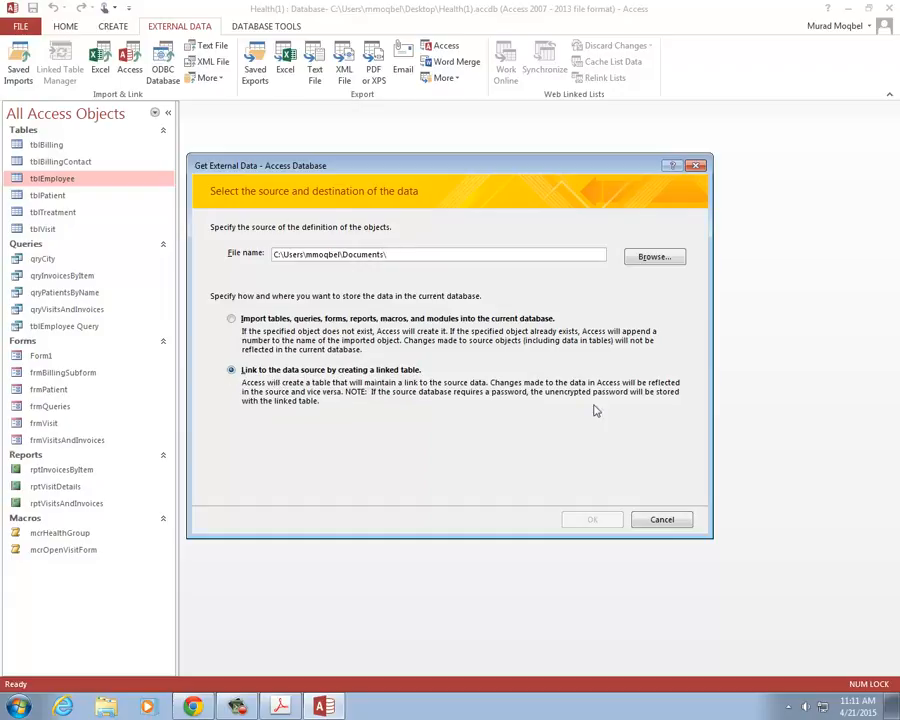
{"action": "left_click", "coordinate": [655, 257]}
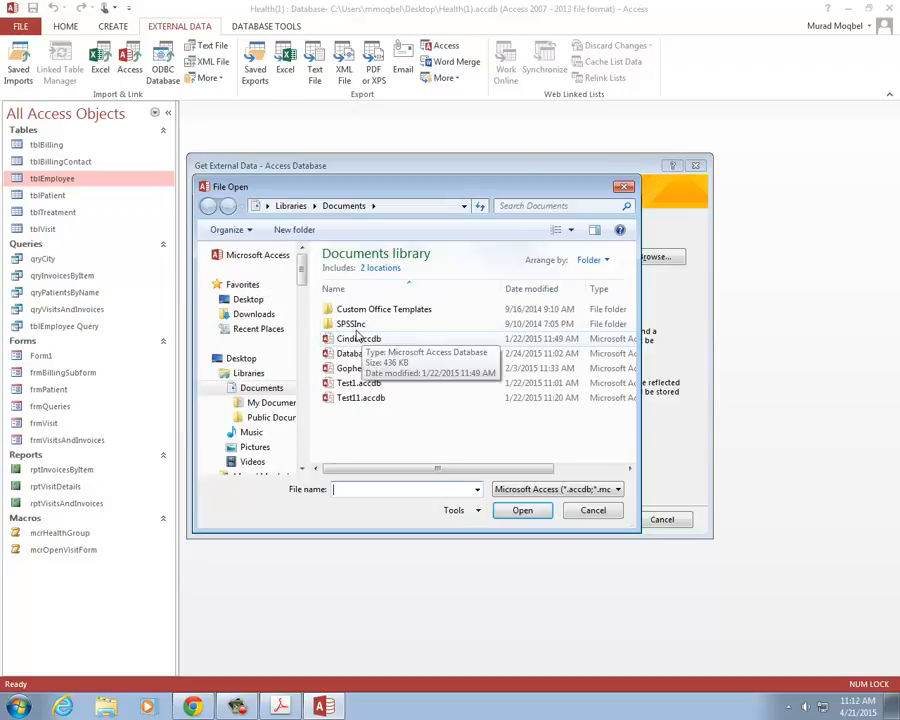
{"action": "left_click", "coordinate": [256, 299]}
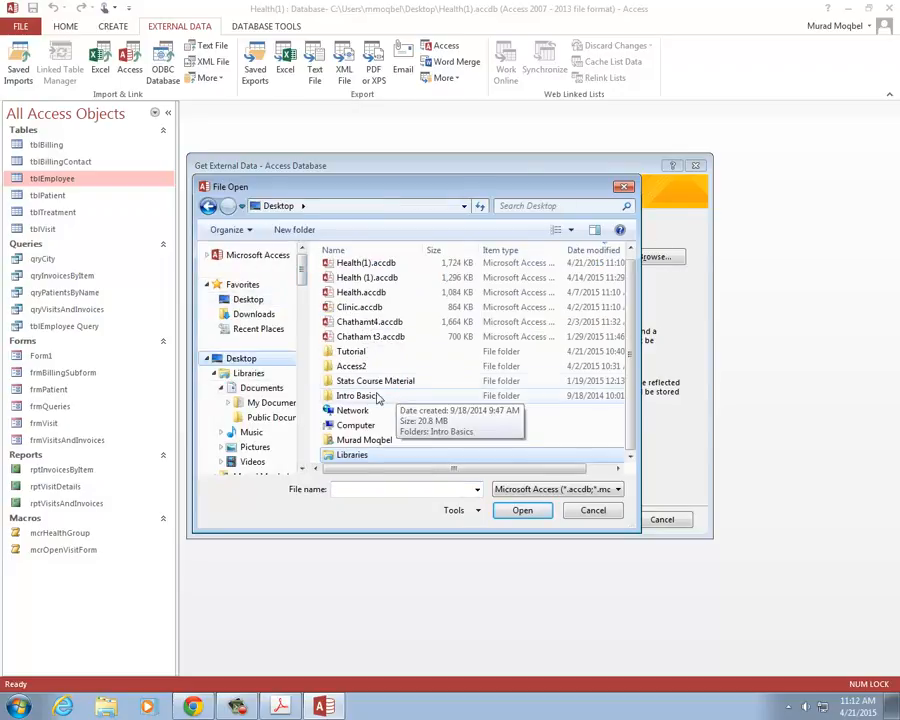
{"action": "double_click", "coordinate": [356, 355]}
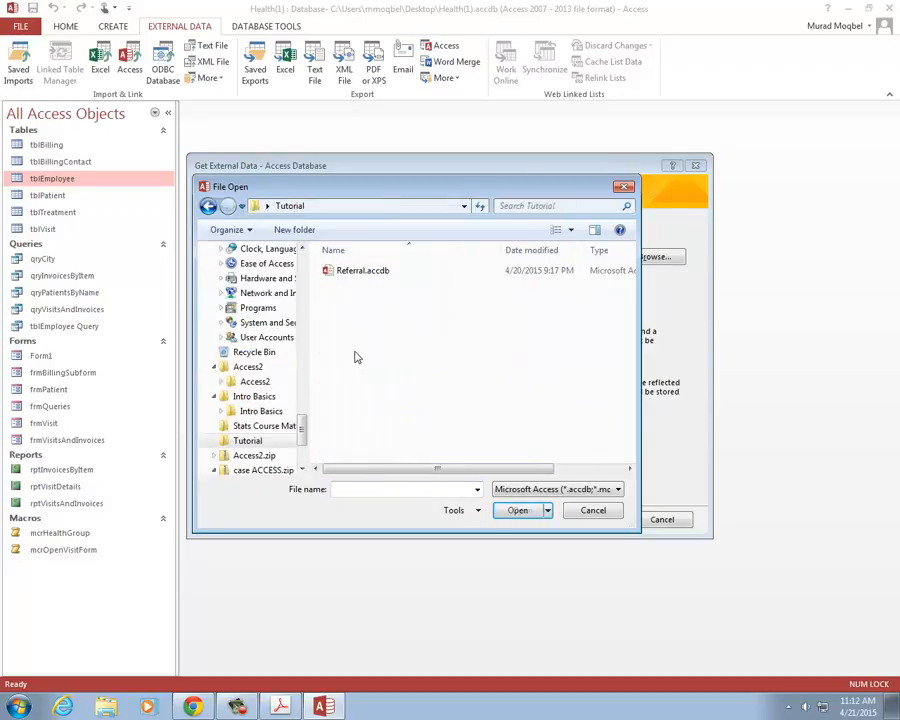
{"action": "left_click", "coordinate": [367, 277]}
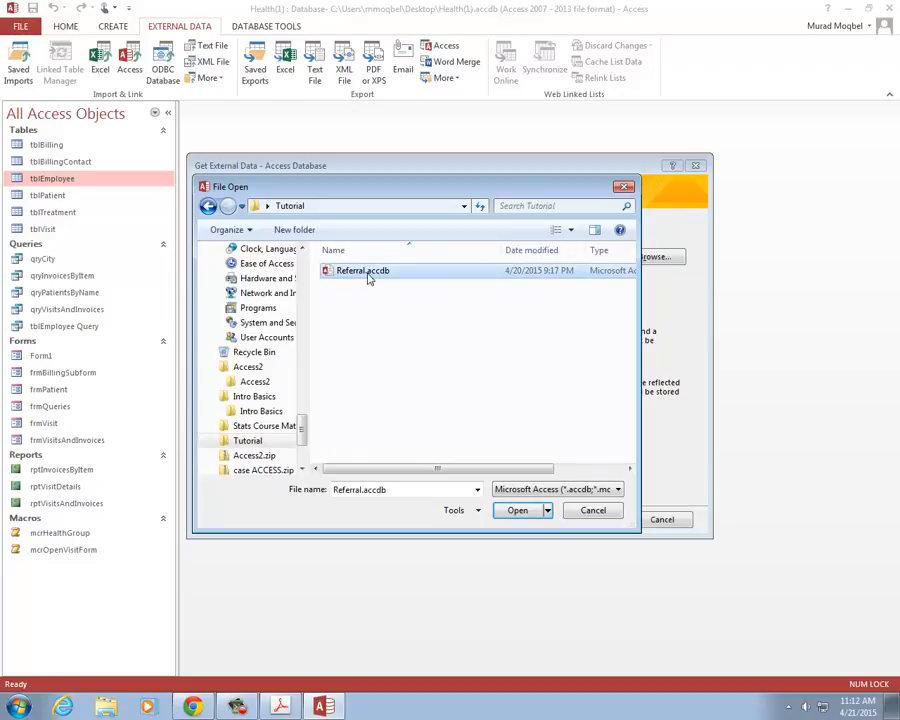
{"action": "left_click", "coordinate": [517, 510]}
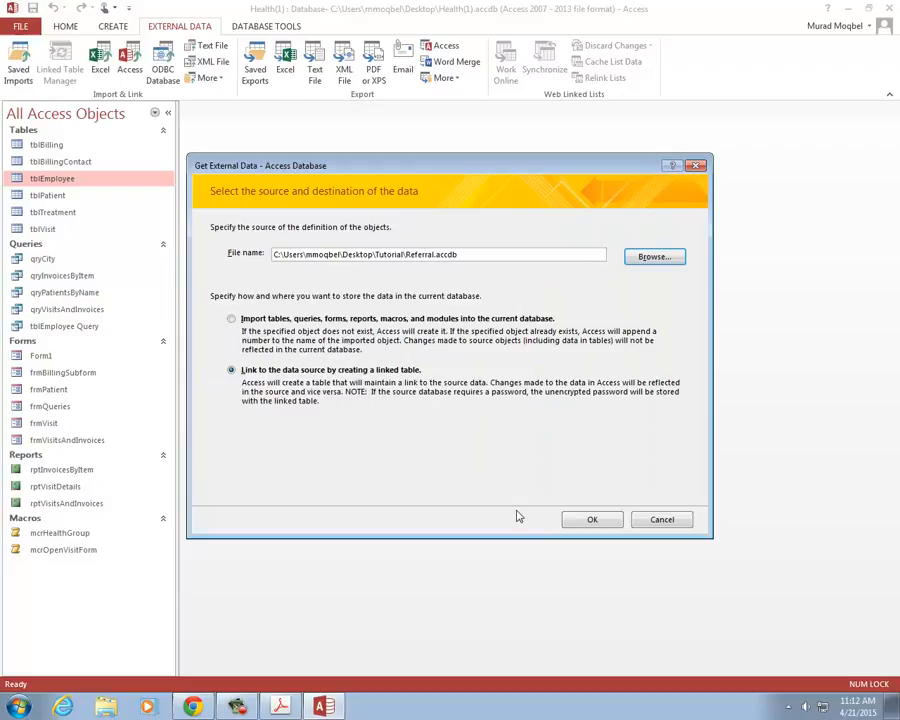
Link the tblReferral table from the chosen source into the current database.
{"action": "left_click", "coordinate": [591, 520]}
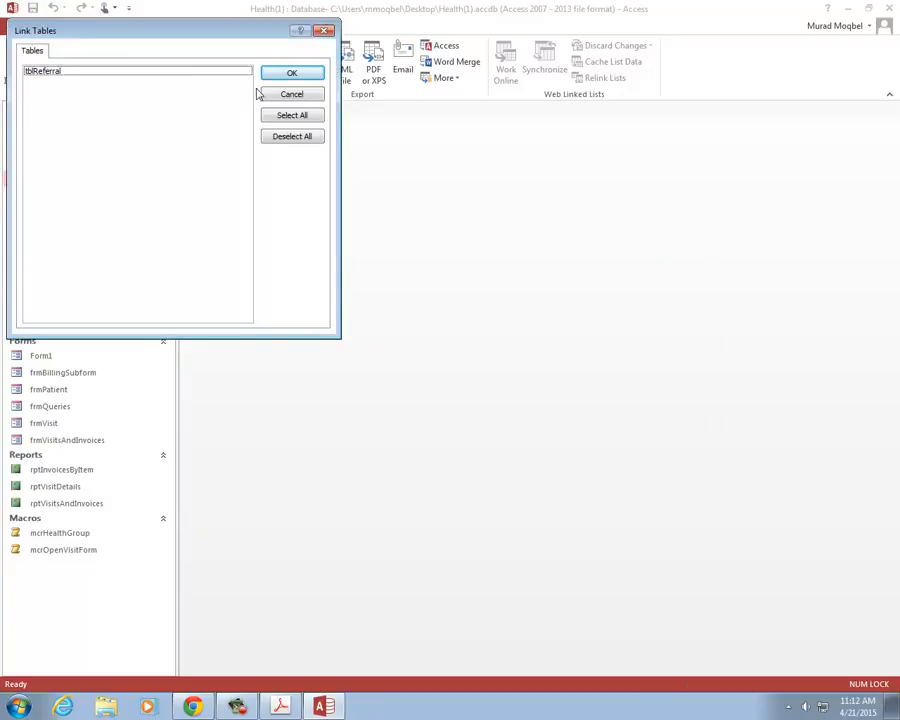
{"action": "left_click", "coordinate": [291, 117]}
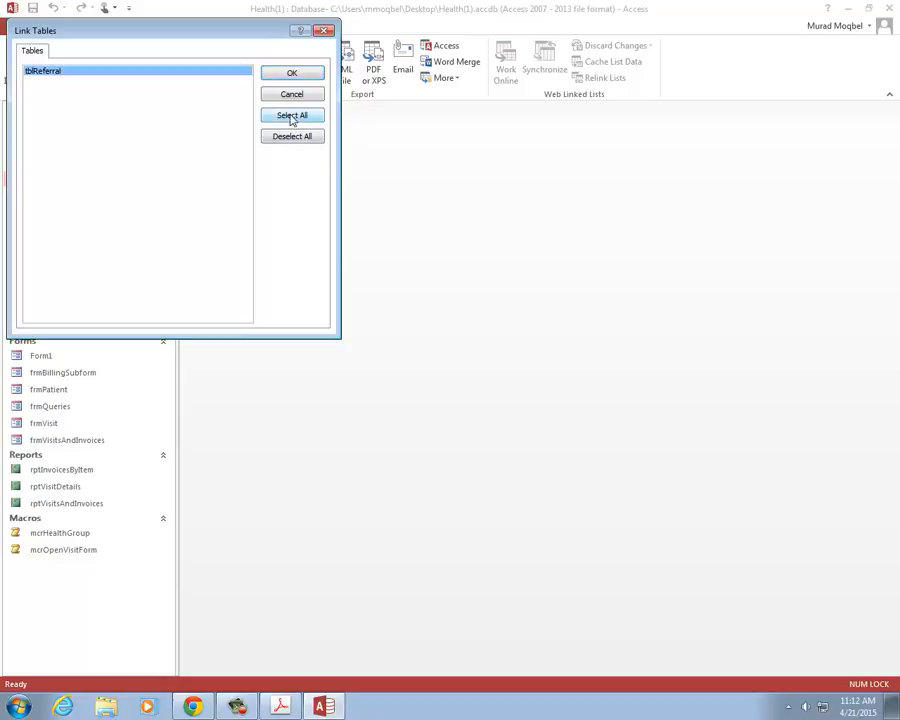
{"action": "left_click", "coordinate": [295, 77]}
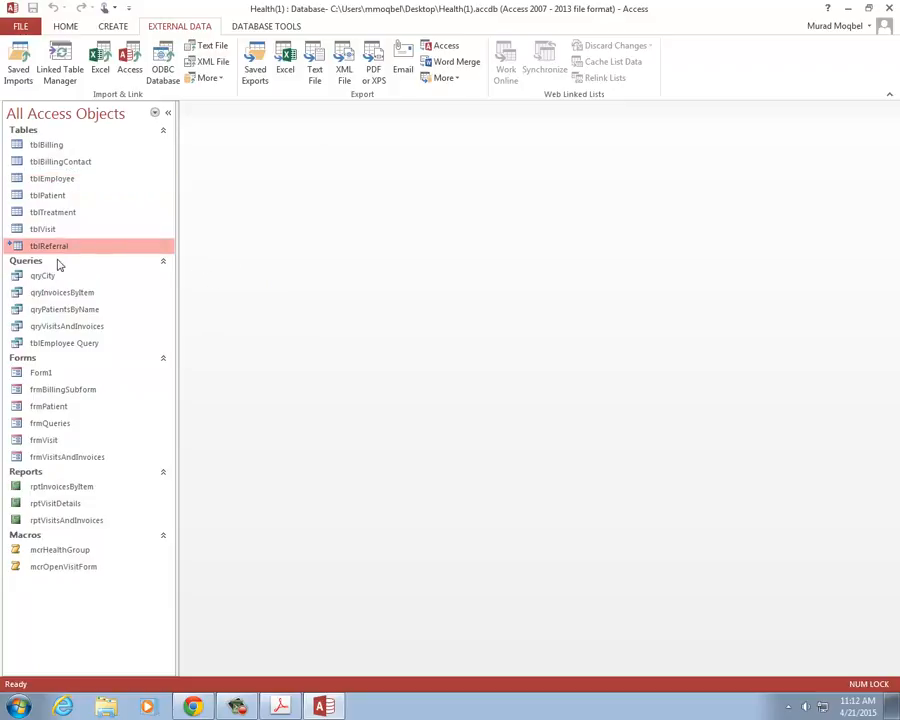
Refresh the link to tblReferral with the Linked Table Manager and close the manager.
{"action": "mouse_move", "coordinate": [60, 251]}
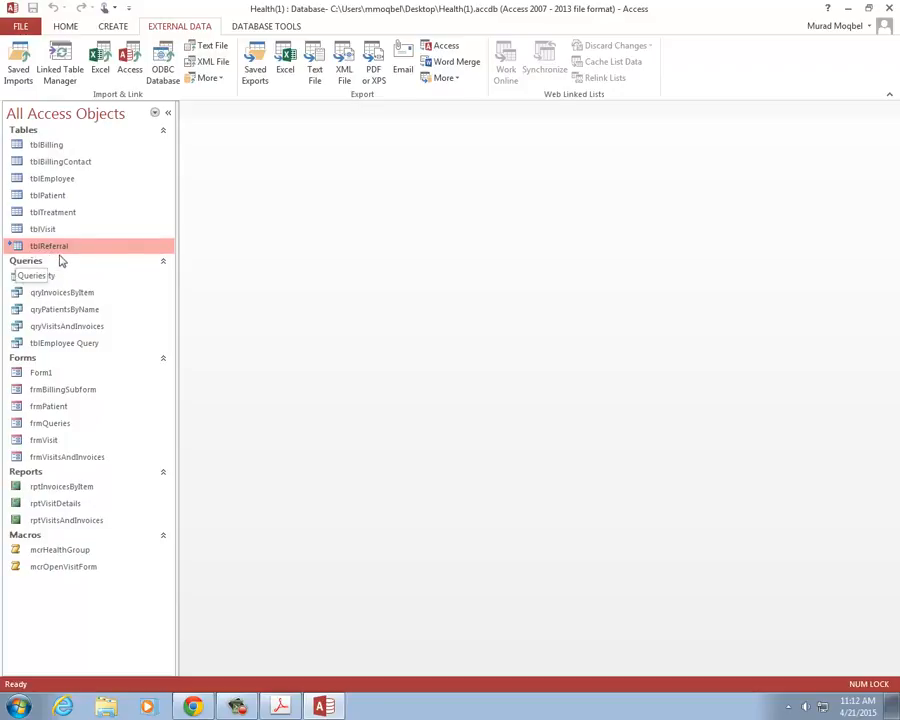
{"action": "right_click", "coordinate": [68, 246]}
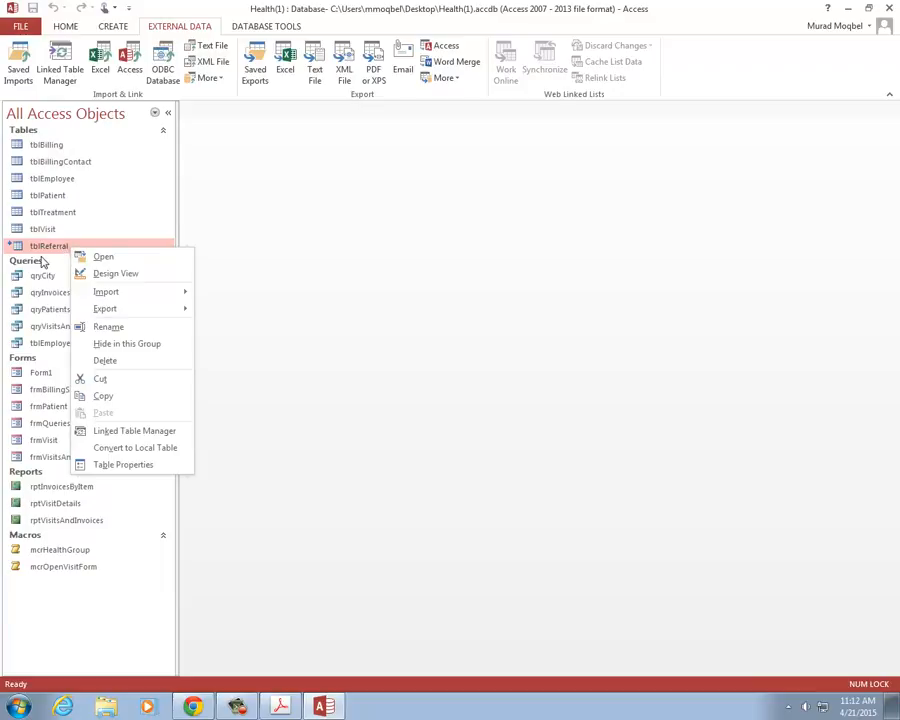
{"action": "right_click", "coordinate": [54, 248]}
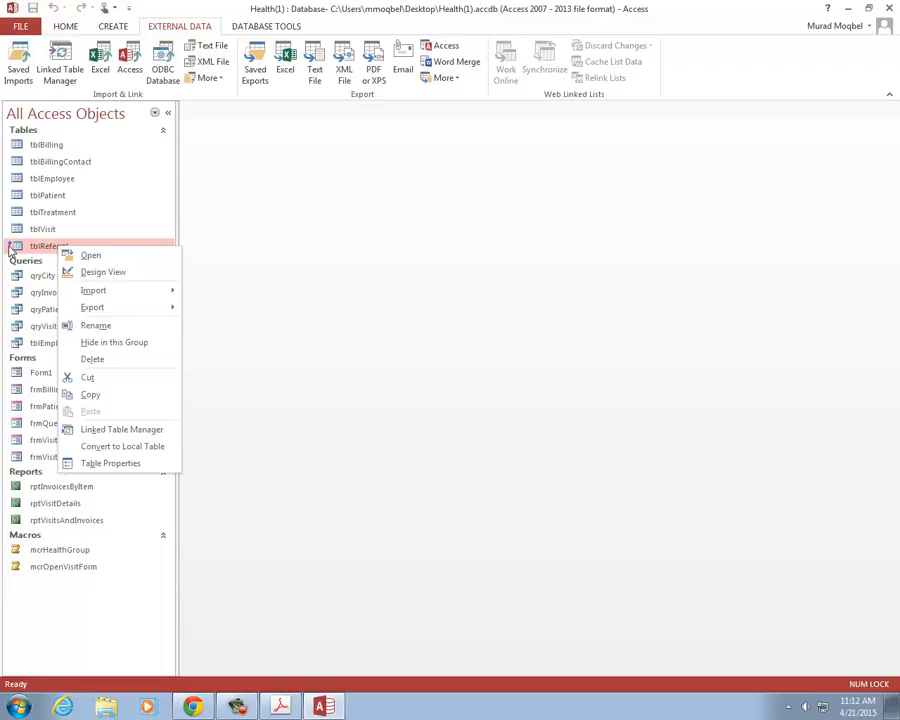
{"action": "left_click", "coordinate": [137, 434]}
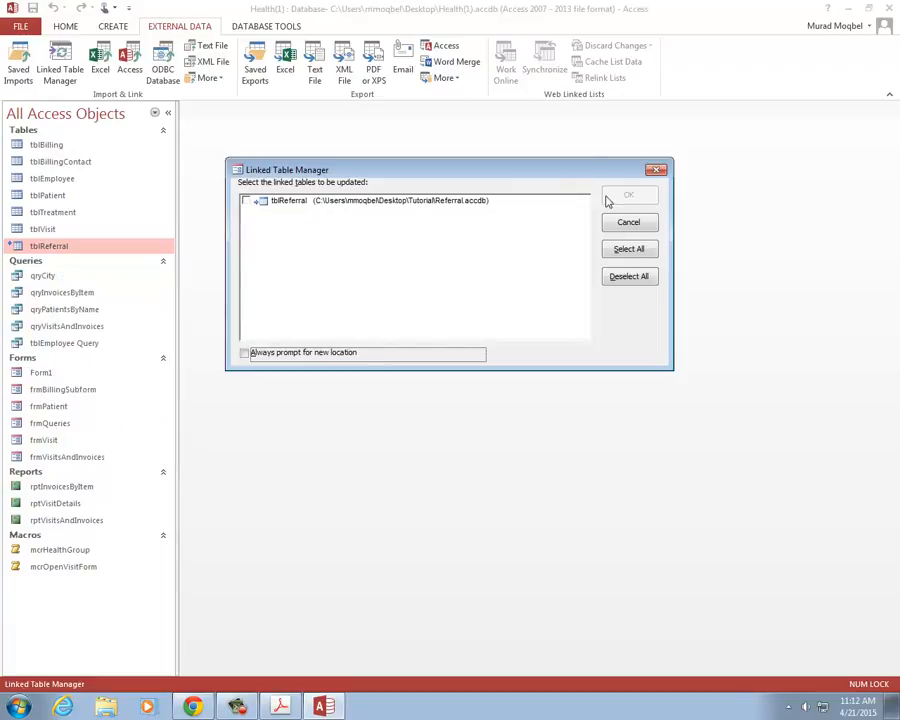
{"action": "left_click", "coordinate": [643, 249]}
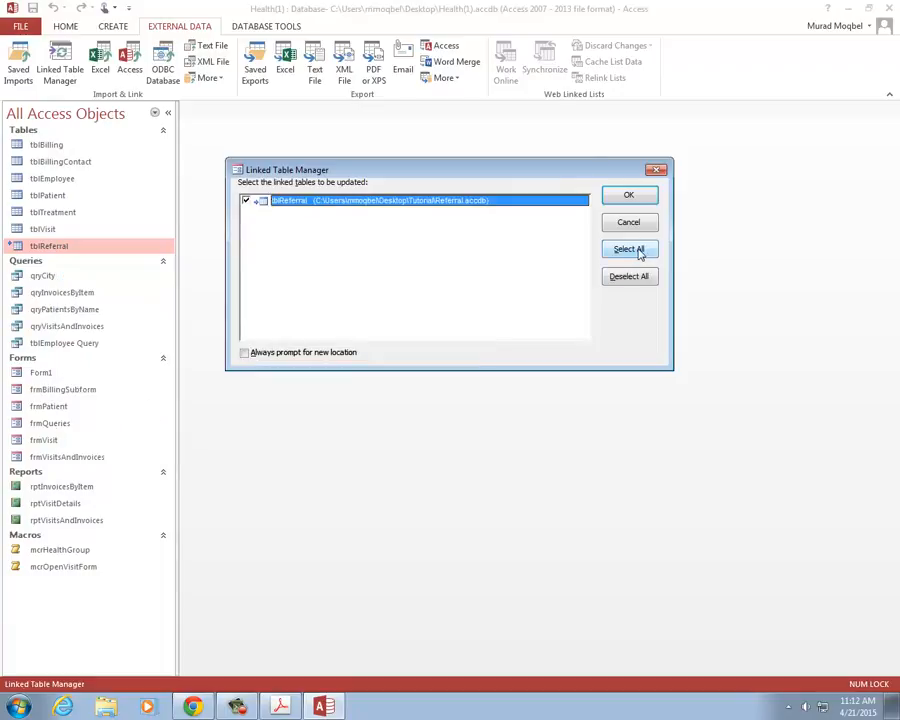
{"action": "left_click", "coordinate": [630, 199]}
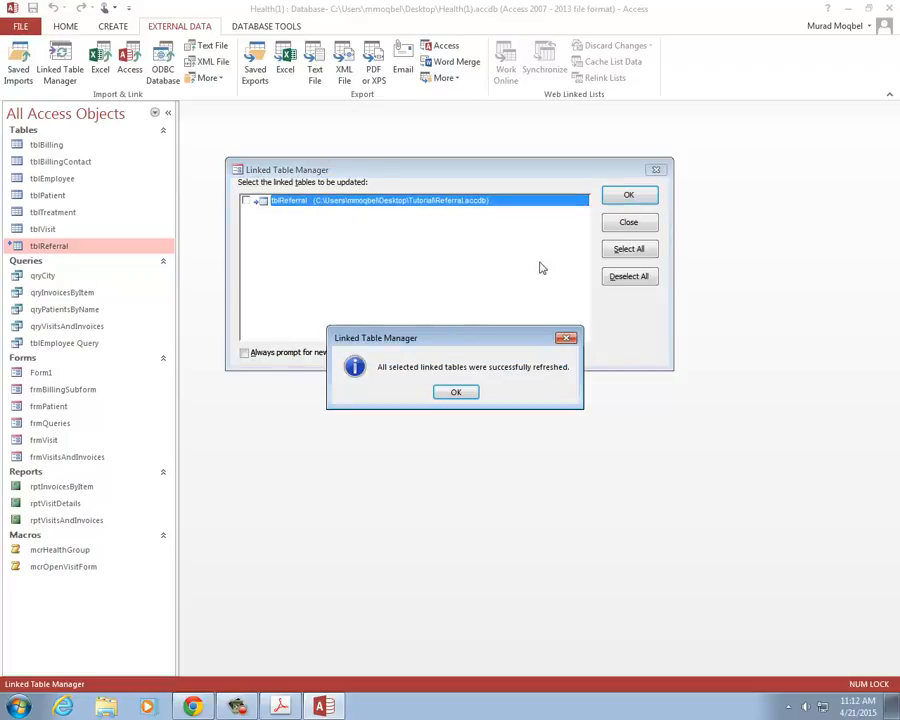
{"action": "left_click", "coordinate": [457, 393]}
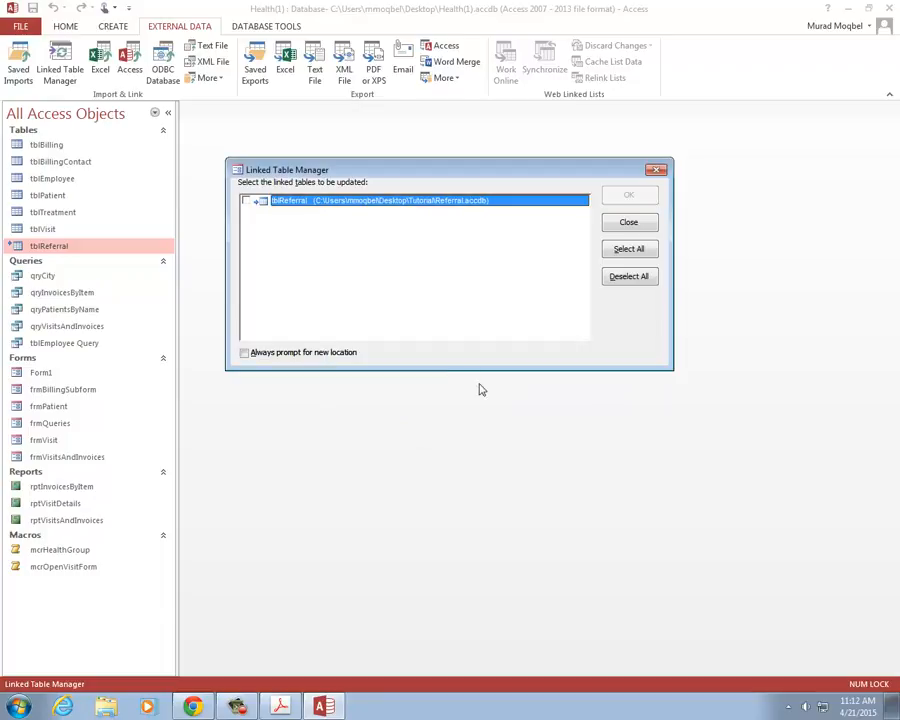
{"action": "left_click", "coordinate": [655, 170]}
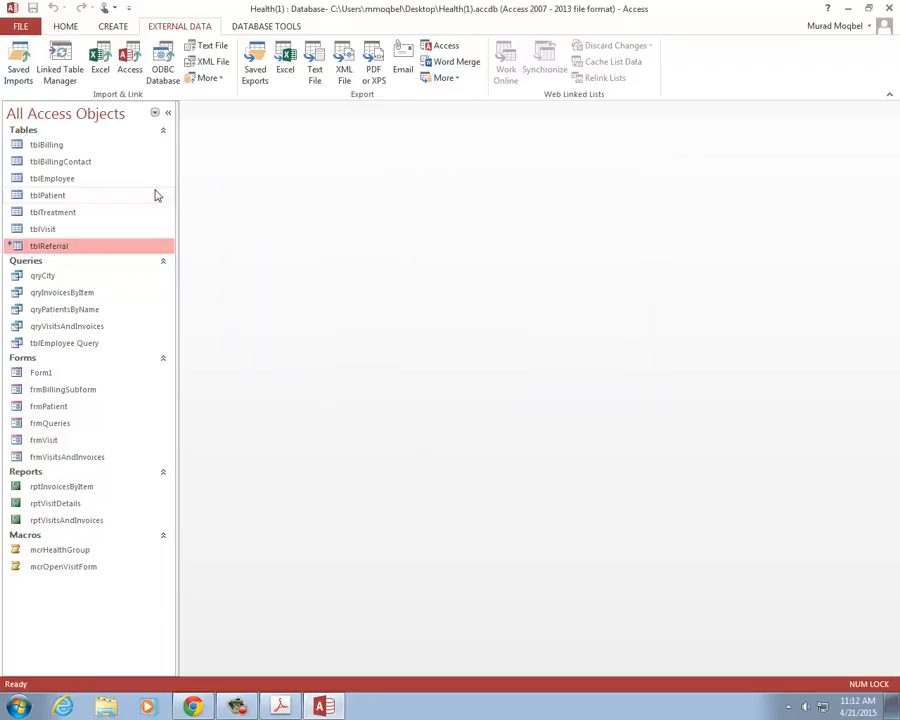
Open the linked tblReferral table, add a new record with 2 in every field, and close the table.
{"action": "double_click", "coordinate": [50, 247]}
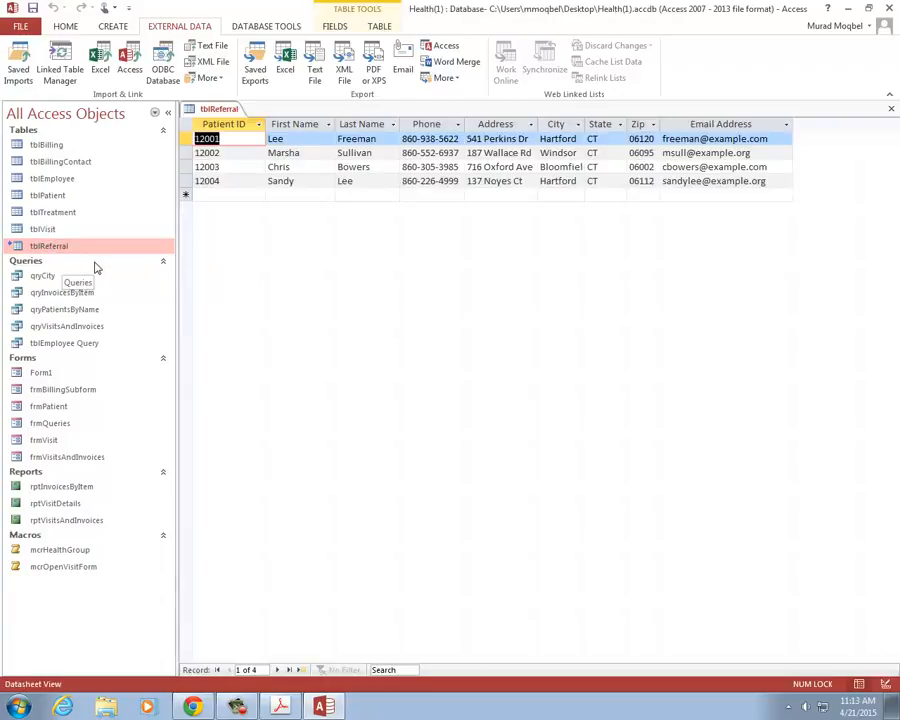
{"action": "left_click", "coordinate": [222, 194]}
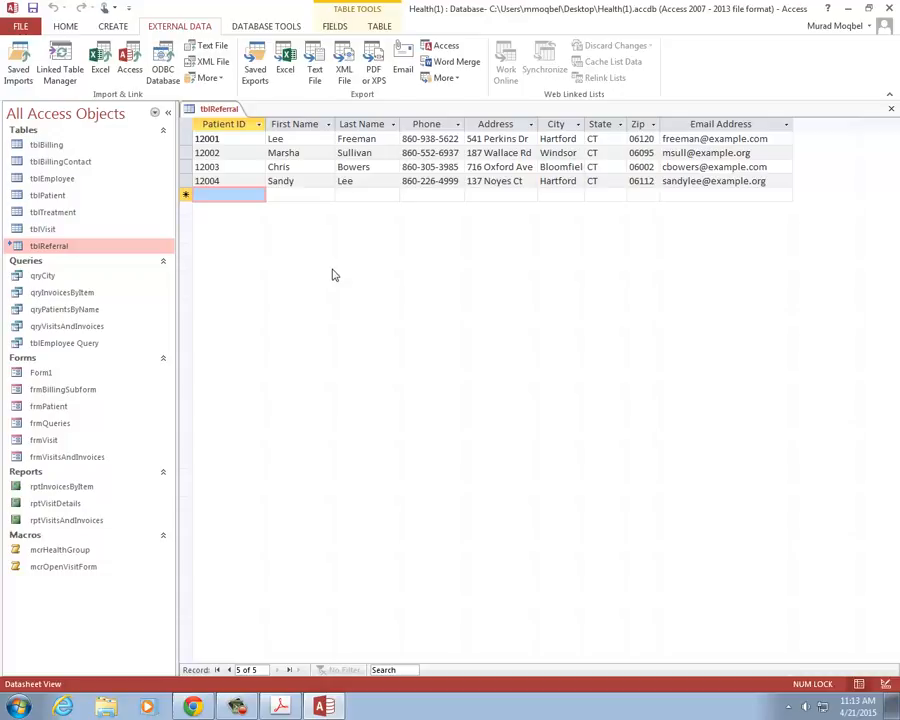
{"action": "type", "text": "2"}
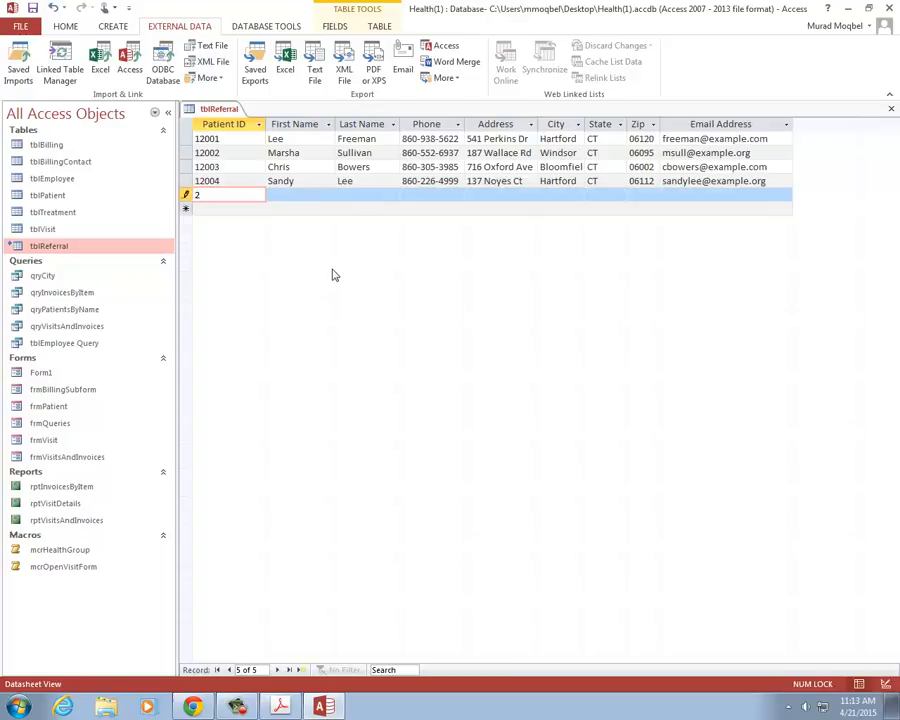
{"action": "type", "text": "\t2\t2\t2\t2\t2\t2\t2\t2"}
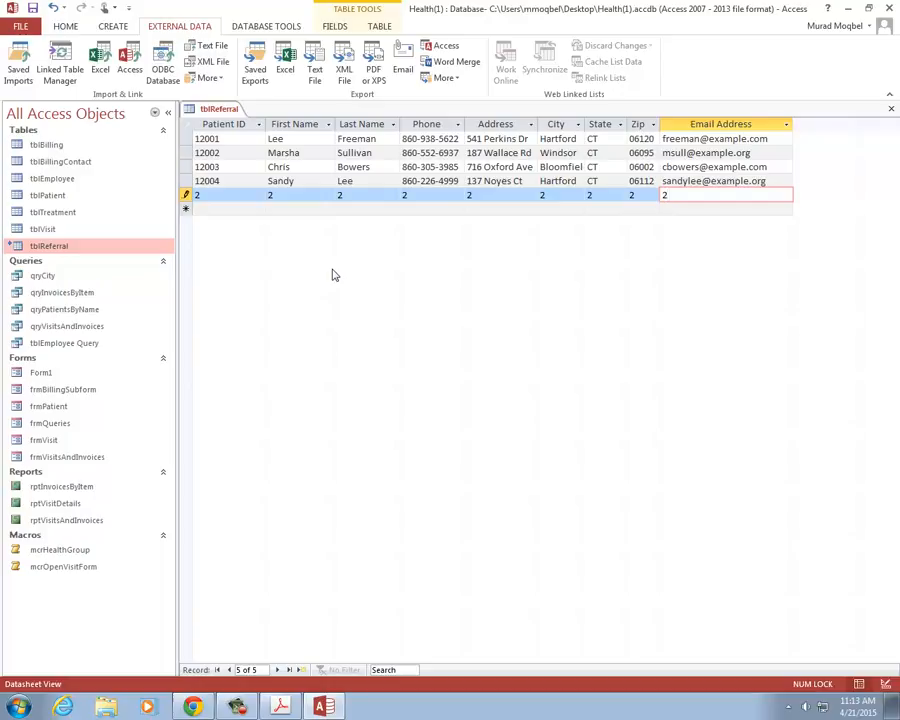
{"action": "right_click", "coordinate": [204, 108]}
{"action": "left_click", "coordinate": [233, 114]}
{"action": "right_click", "coordinate": [226, 111]}
{"action": "left_click", "coordinate": [254, 136]}
Restore the Access window and dock it to the right half of the desktop.
{"action": "double_click", "coordinate": [691, 16]}
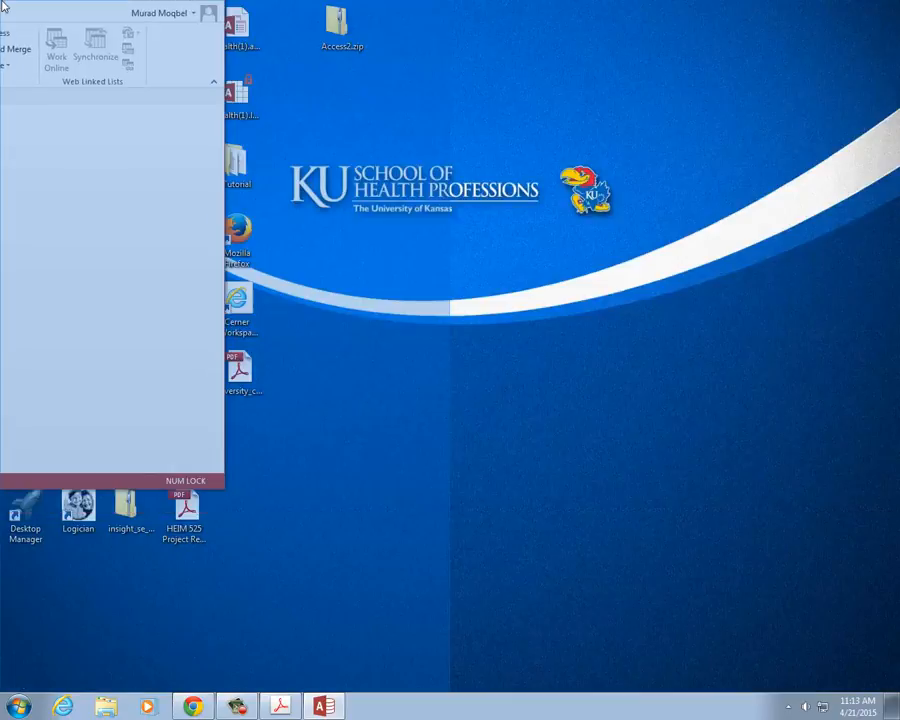
{"action": "key", "text": "super+Right"}
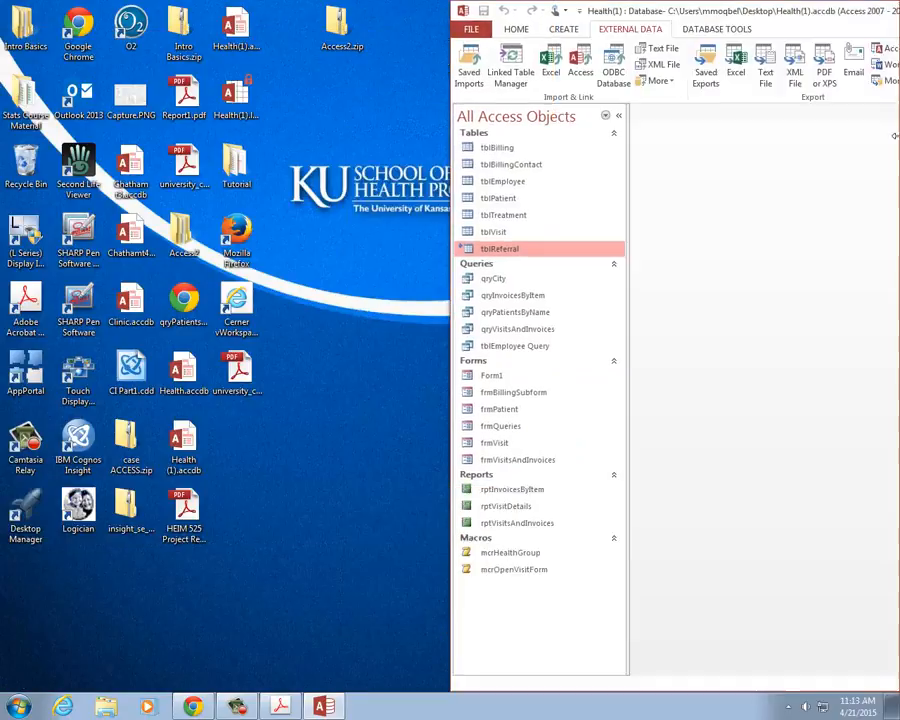
Open tblReferral in the Tutorial folder's Referral.accdb with content enabled, and compare it side by side with the linked tblReferral.
{"action": "double_click", "coordinate": [236, 162]}
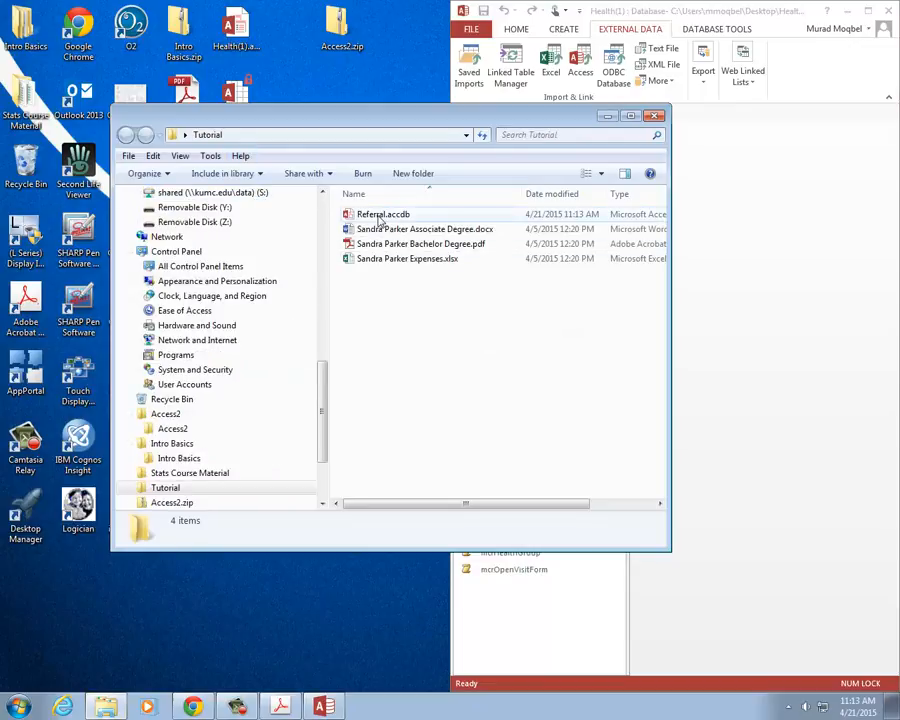
{"action": "double_click", "coordinate": [378, 216]}
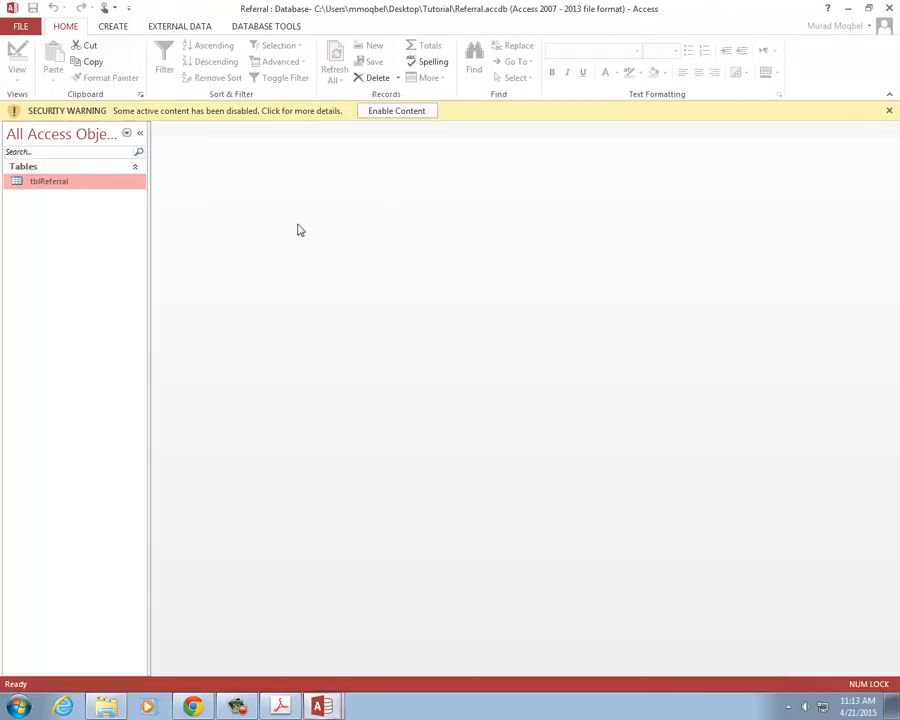
{"action": "left_click", "coordinate": [380, 111]}
{"action": "double_click", "coordinate": [66, 165]}
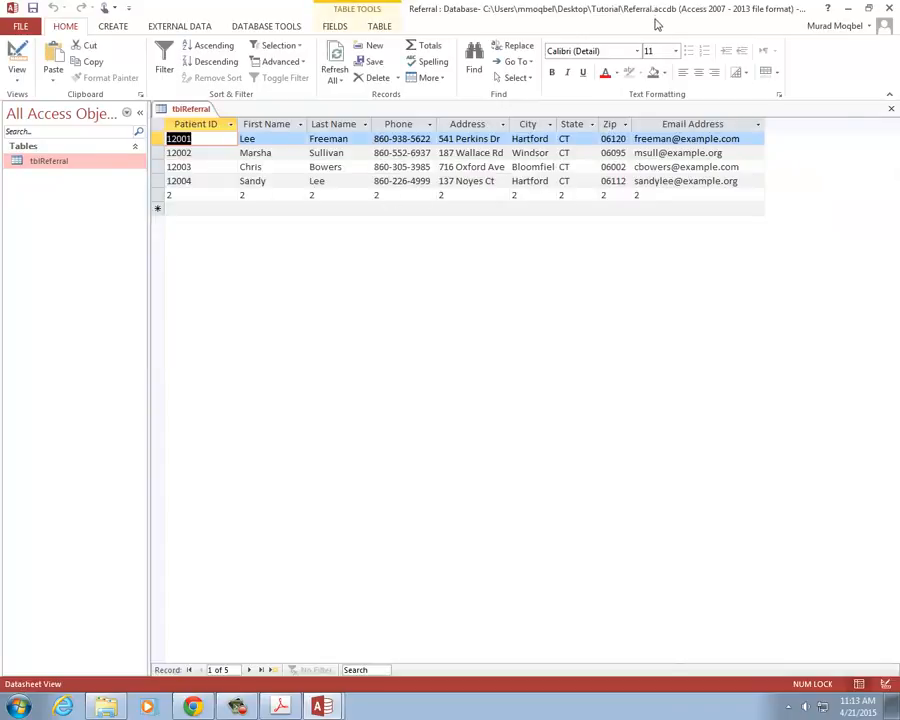
{"action": "key", "text": "super+Left"}
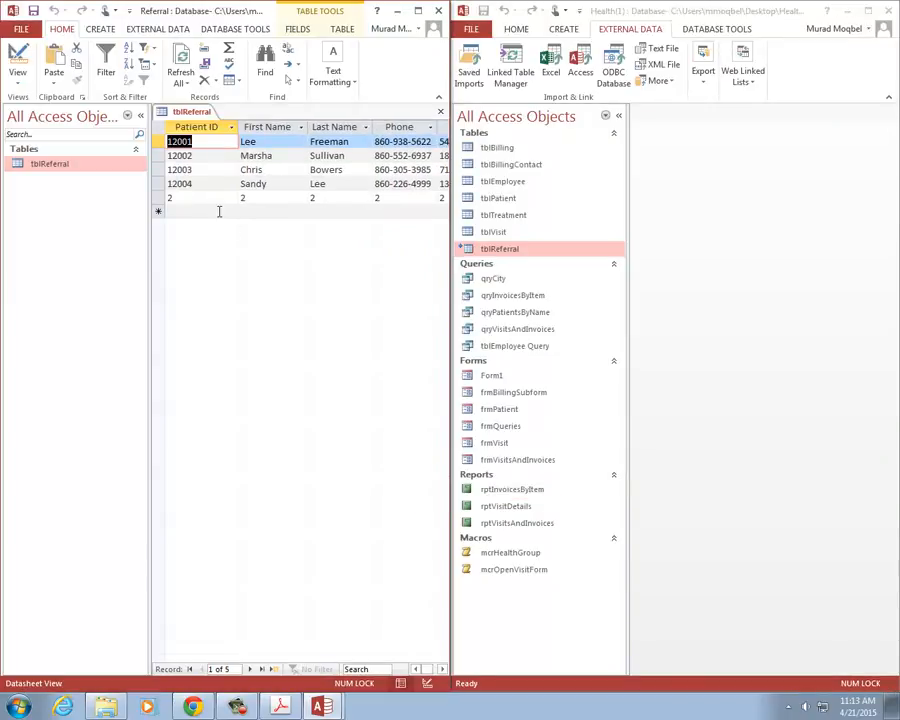
{"action": "double_click", "coordinate": [516, 251]}
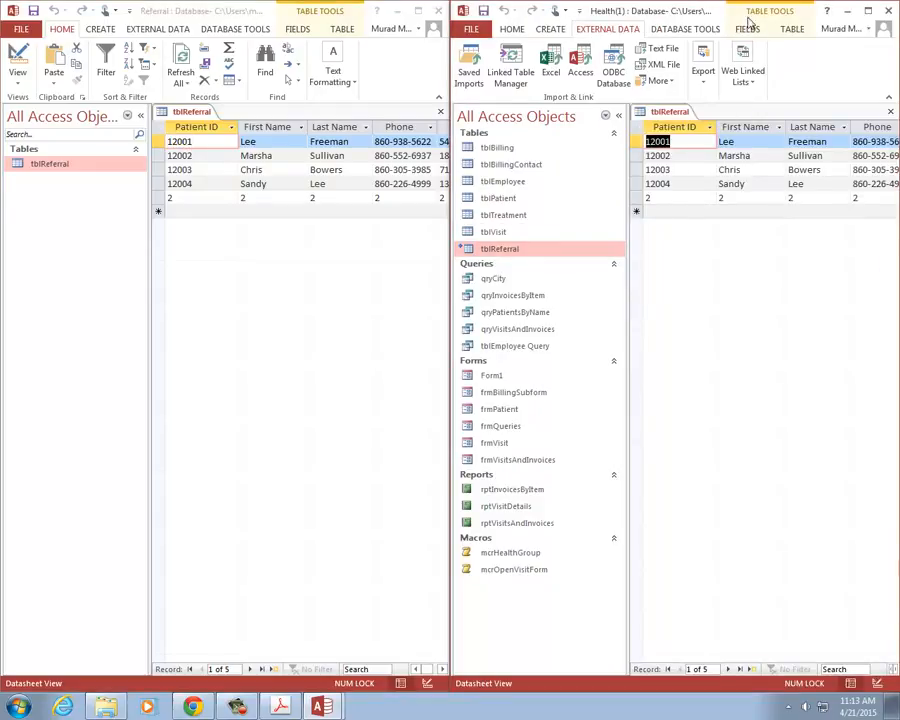
{"action": "left_click", "coordinate": [740, 24]}
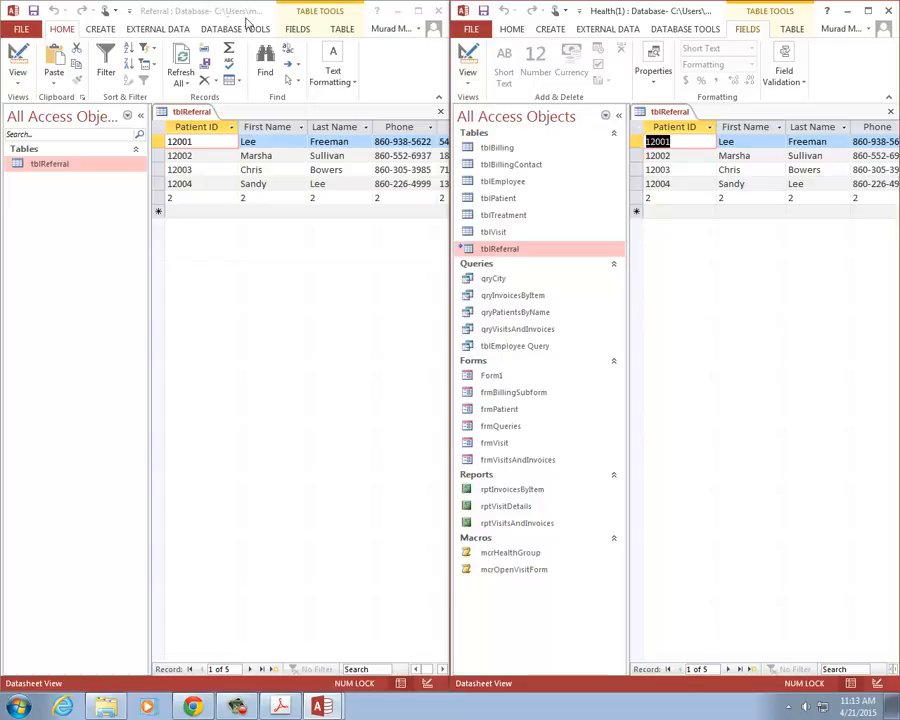
Close the Referral database, maximize the Health(1) window and close its tblReferral datasheet.
{"action": "left_click", "coordinate": [437, 10]}
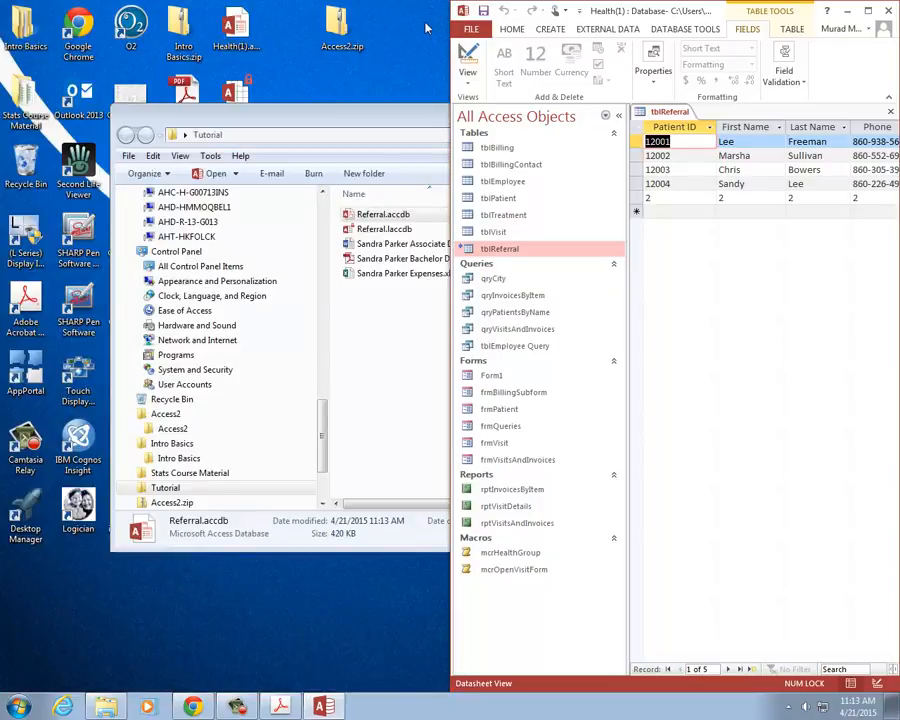
{"action": "double_click", "coordinate": [610, 11]}
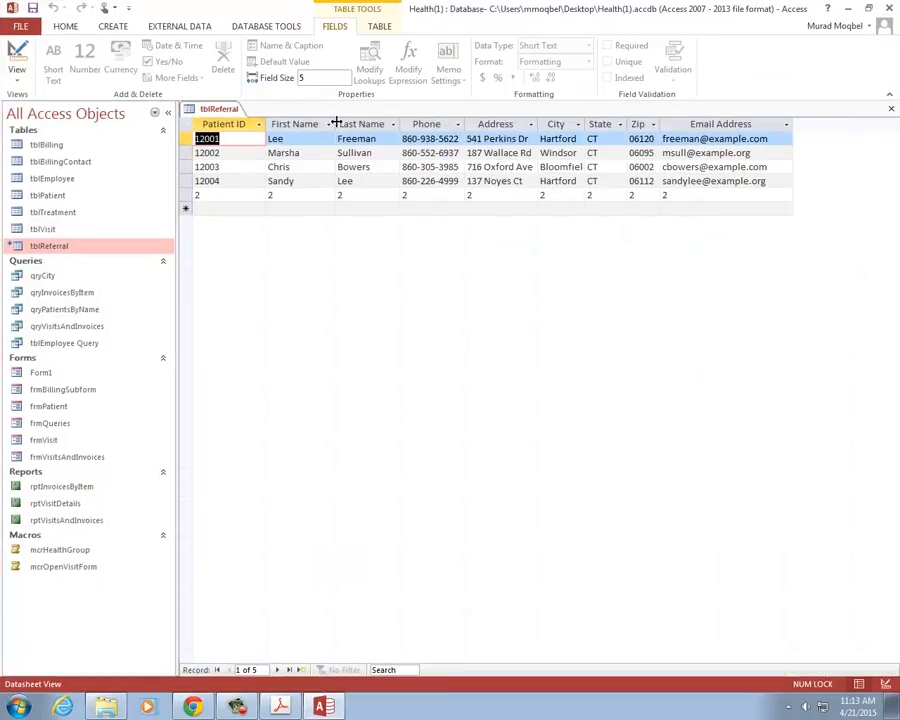
{"action": "right_click", "coordinate": [230, 109]}
{"action": "left_click", "coordinate": [241, 147]}
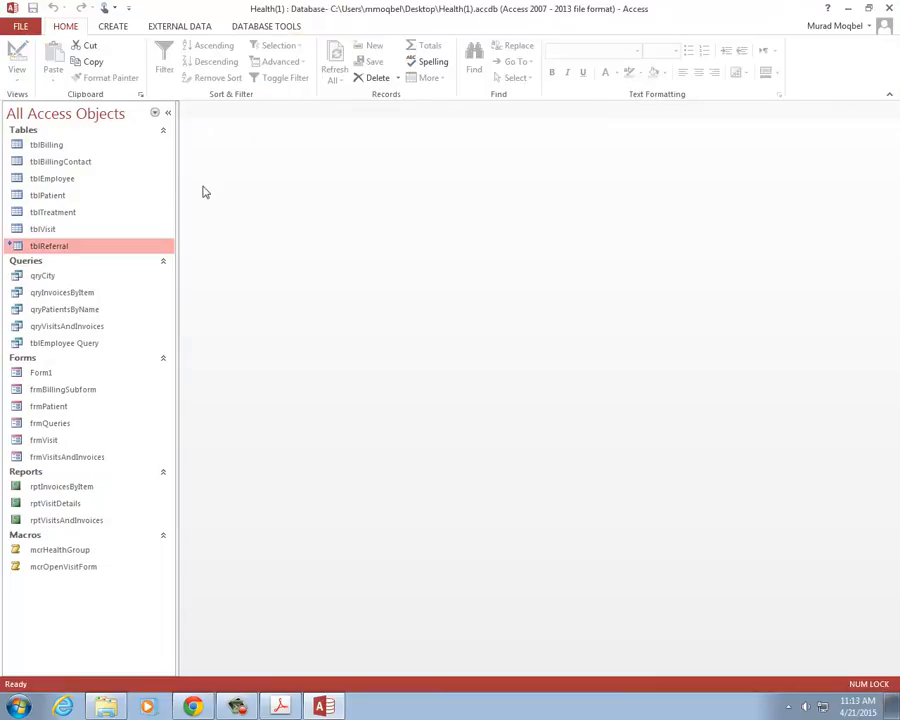
Delete the link to the tblReferral table from the Health(1) database.
{"action": "right_click", "coordinate": [48, 248]}
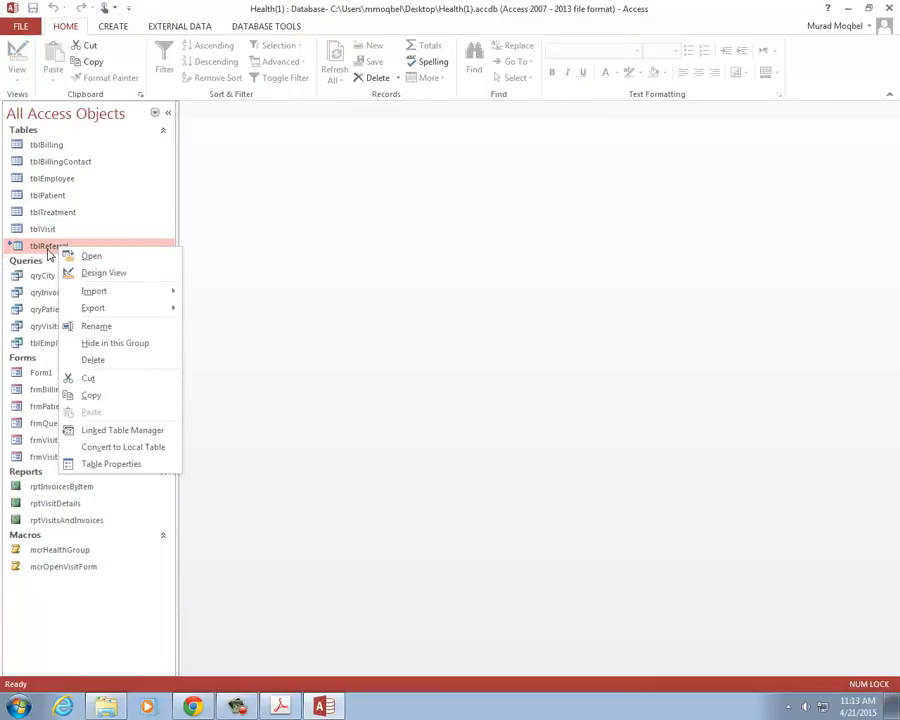
{"action": "left_click", "coordinate": [95, 360]}
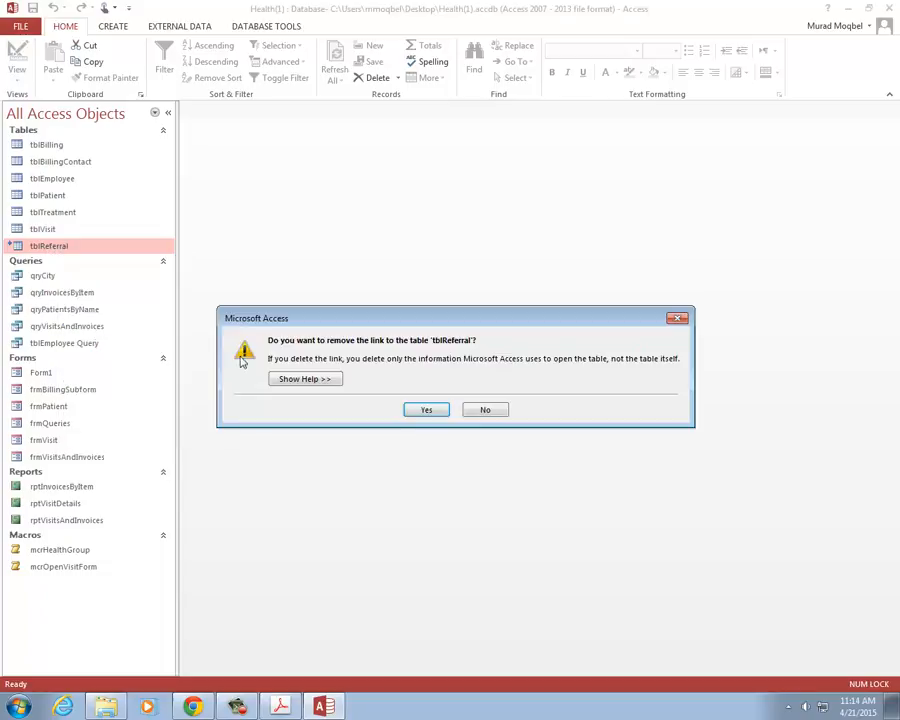
{"action": "left_click", "coordinate": [424, 411]}
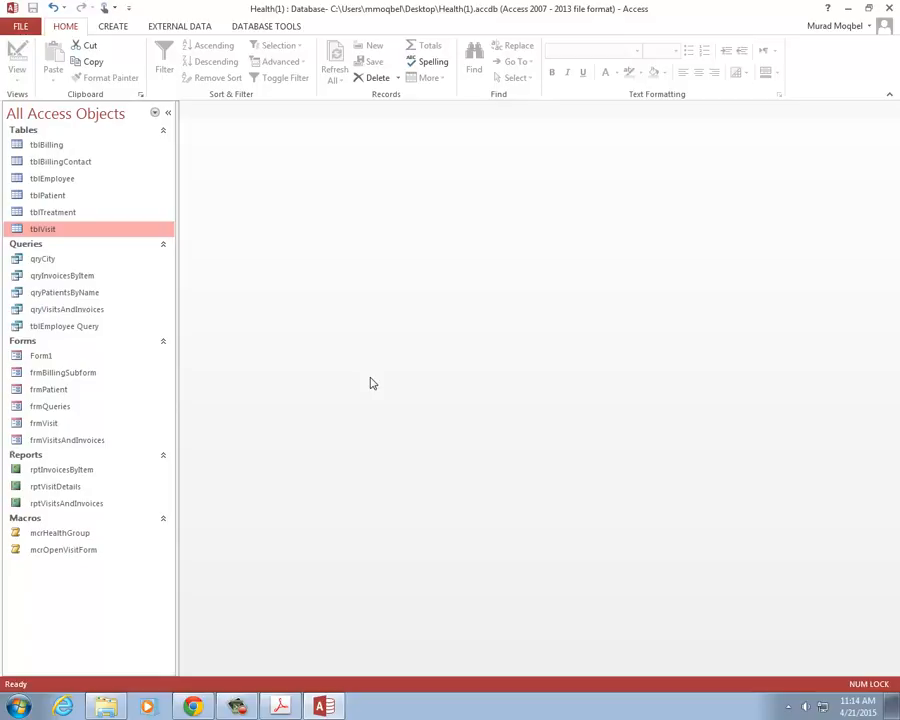
Split the database with the Database Splitter, saving the back end as Health(1)_be.accdc in the Tutorial folder.
{"action": "left_click", "coordinate": [258, 26]}
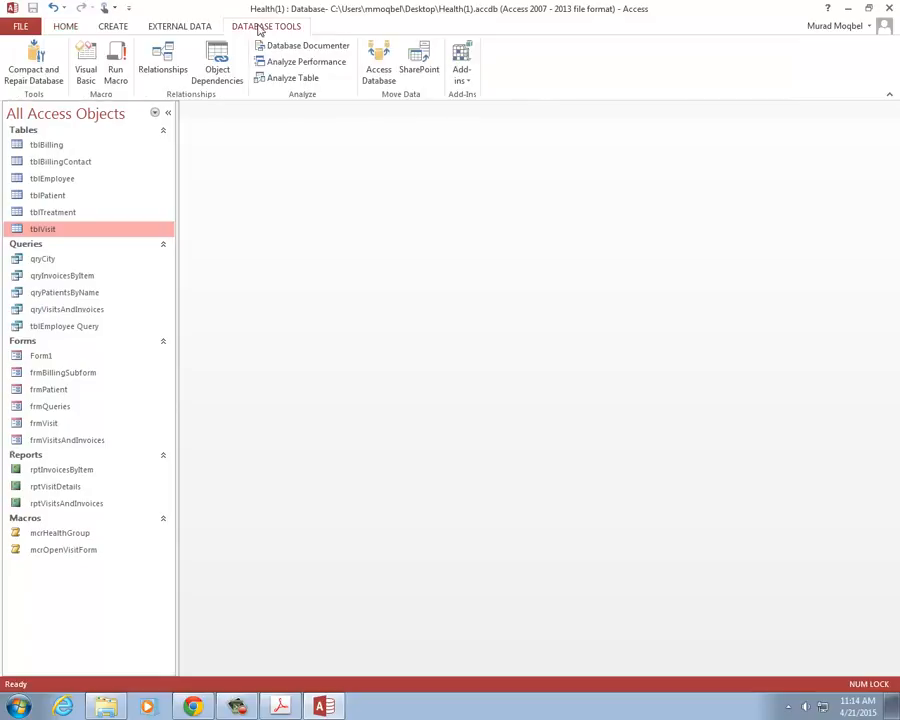
{"action": "left_click", "coordinate": [377, 70]}
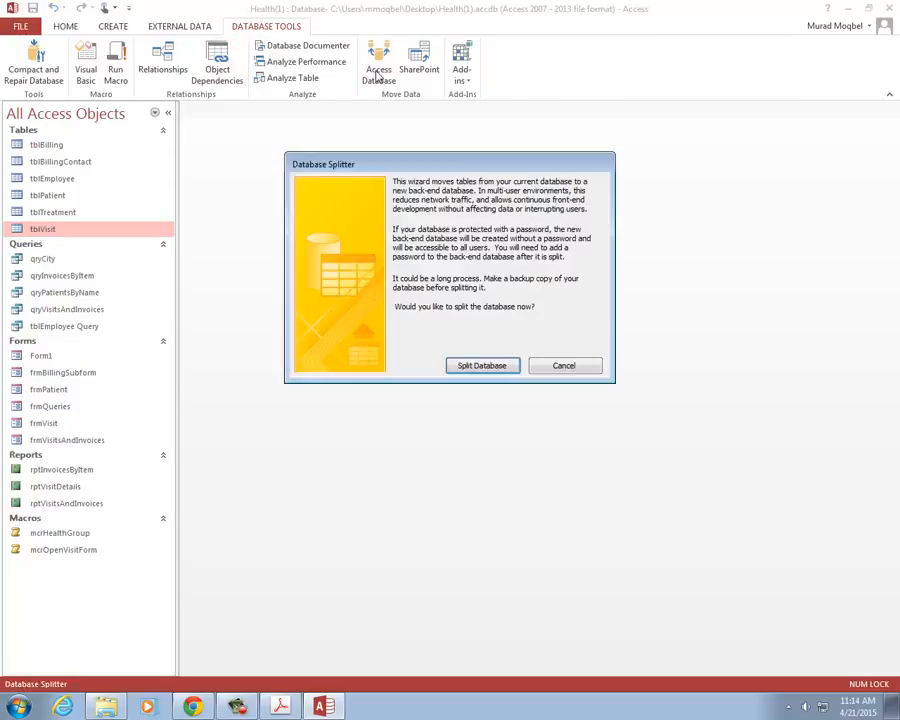
{"action": "left_click", "coordinate": [483, 366]}
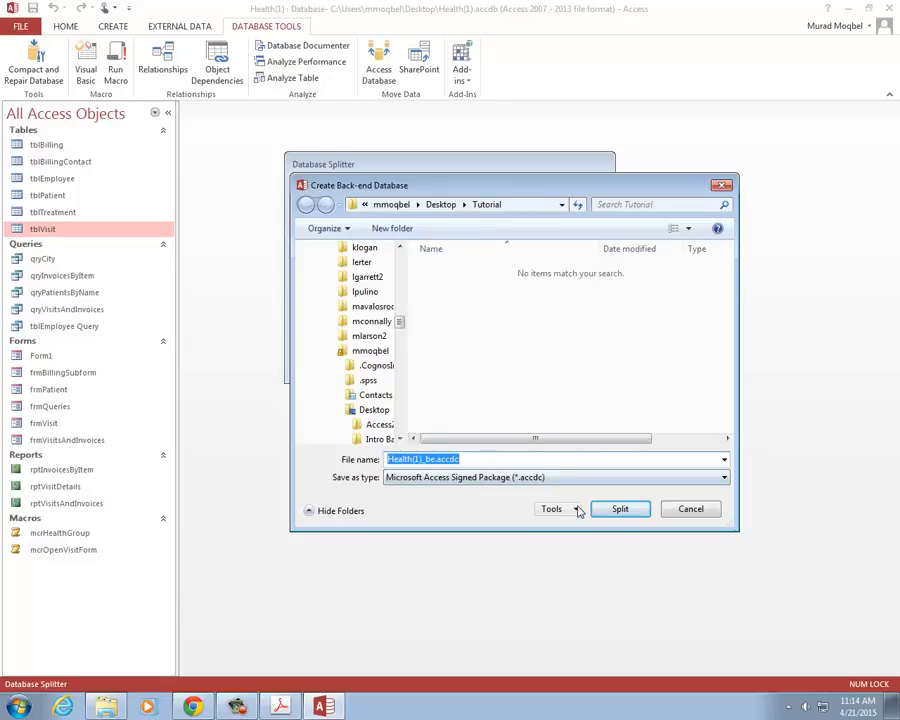
{"action": "left_click", "coordinate": [432, 459]}
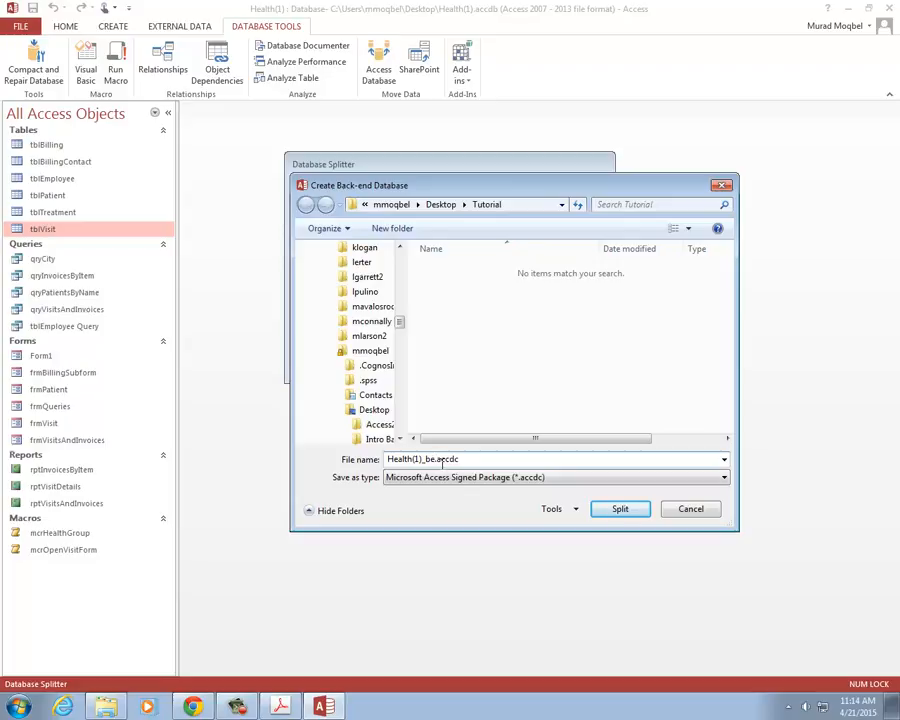
{"action": "left_click", "coordinate": [618, 510]}
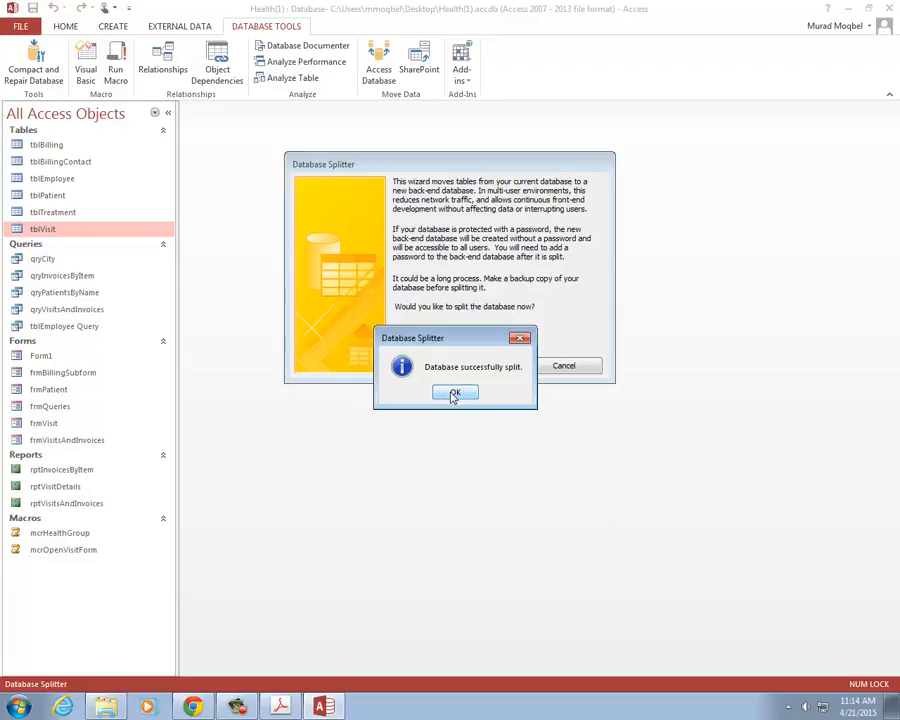
{"action": "left_click", "coordinate": [454, 394]}
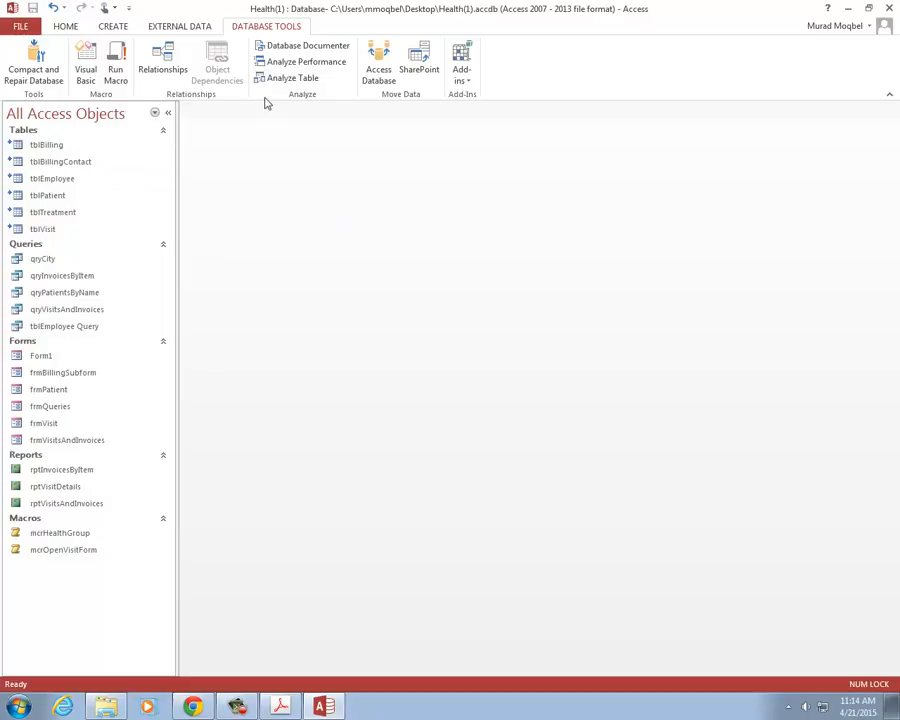
Try to delete the relationship between tblPatient and tblVisit in the Relationships window, and close the window.
{"action": "left_click", "coordinate": [158, 25]}
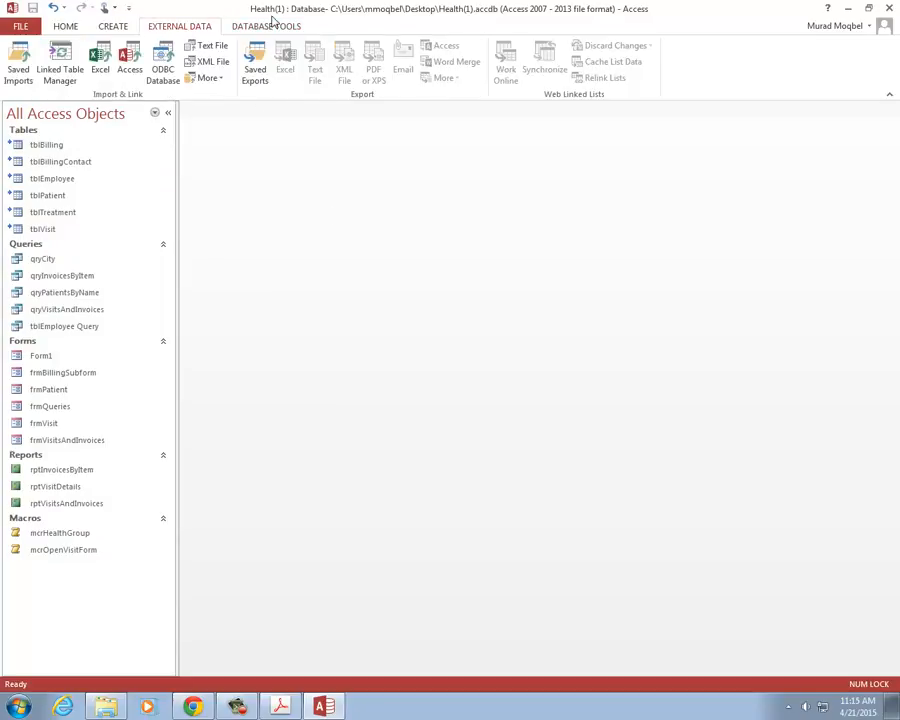
{"action": "left_click", "coordinate": [266, 25]}
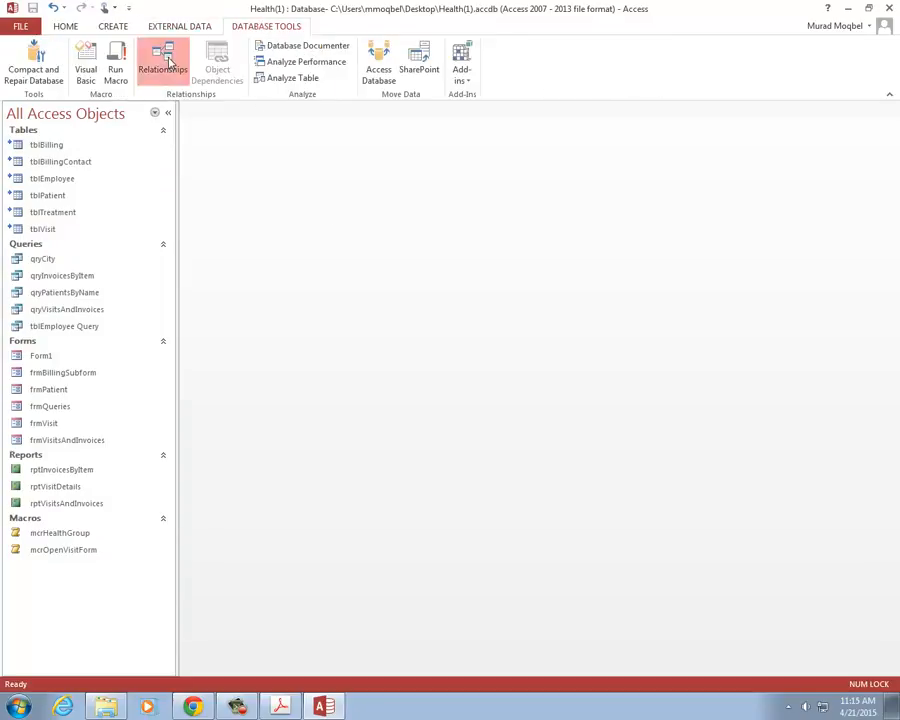
{"action": "left_click", "coordinate": [172, 64]}
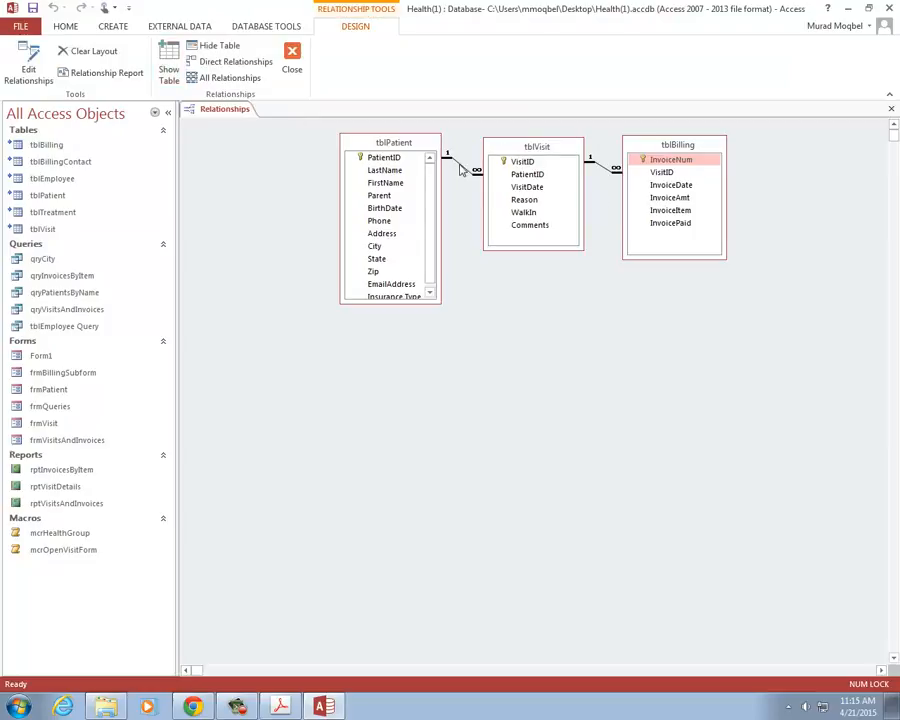
{"action": "left_click", "coordinate": [462, 168]}
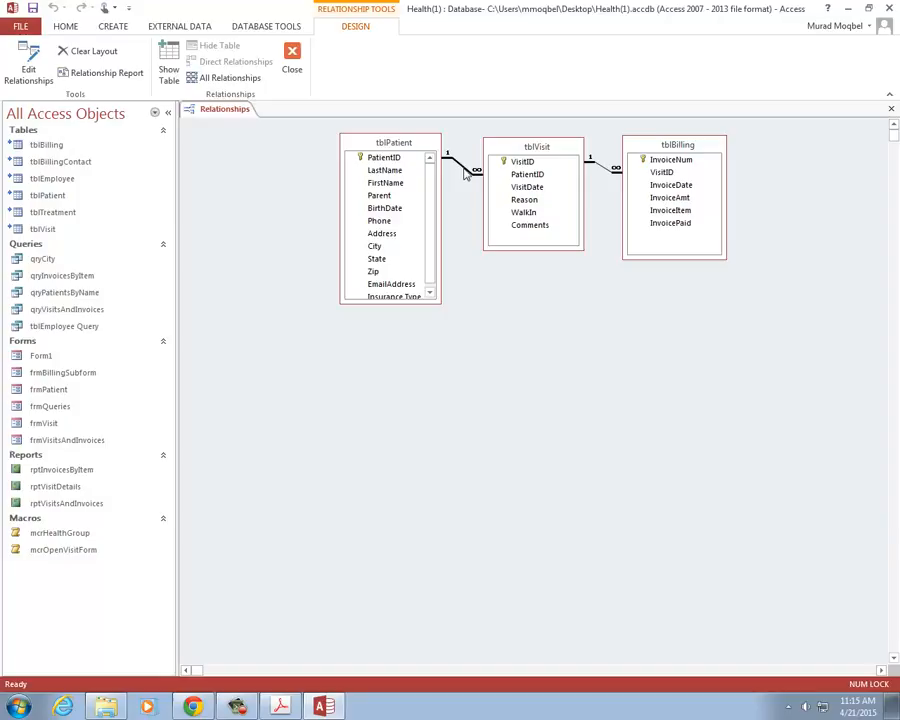
{"action": "right_click", "coordinate": [465, 174]}
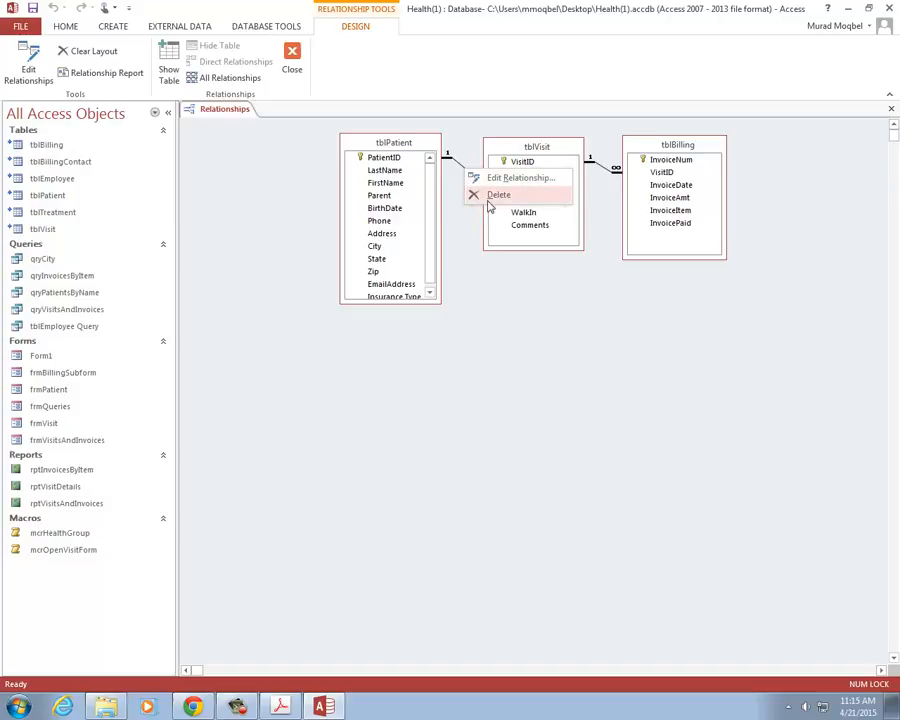
{"action": "left_click", "coordinate": [494, 196]}
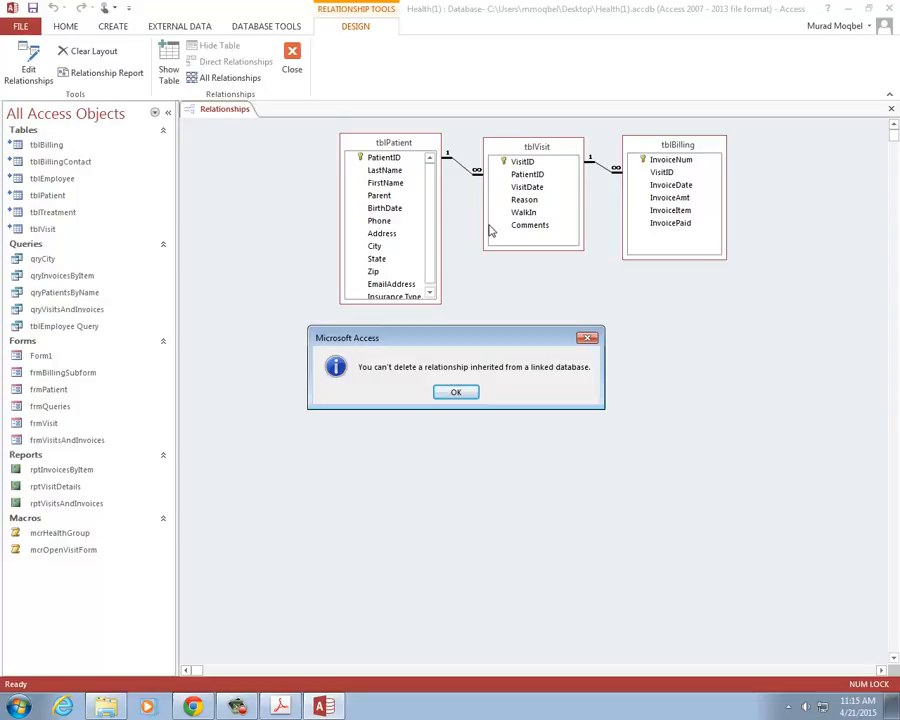
{"action": "left_click", "coordinate": [456, 392]}
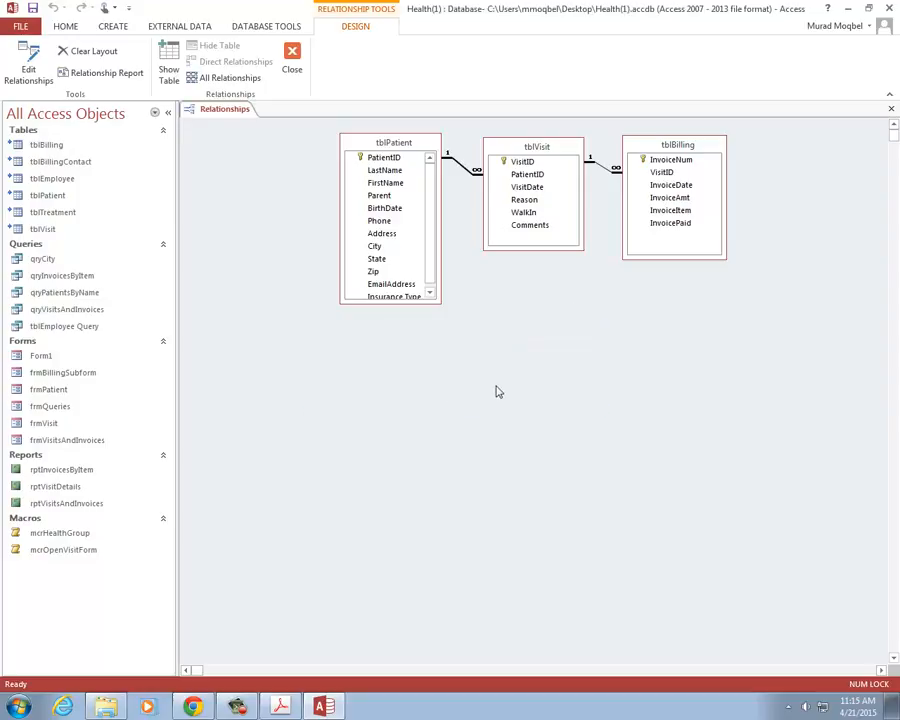
{"action": "right_click", "coordinate": [222, 110]}
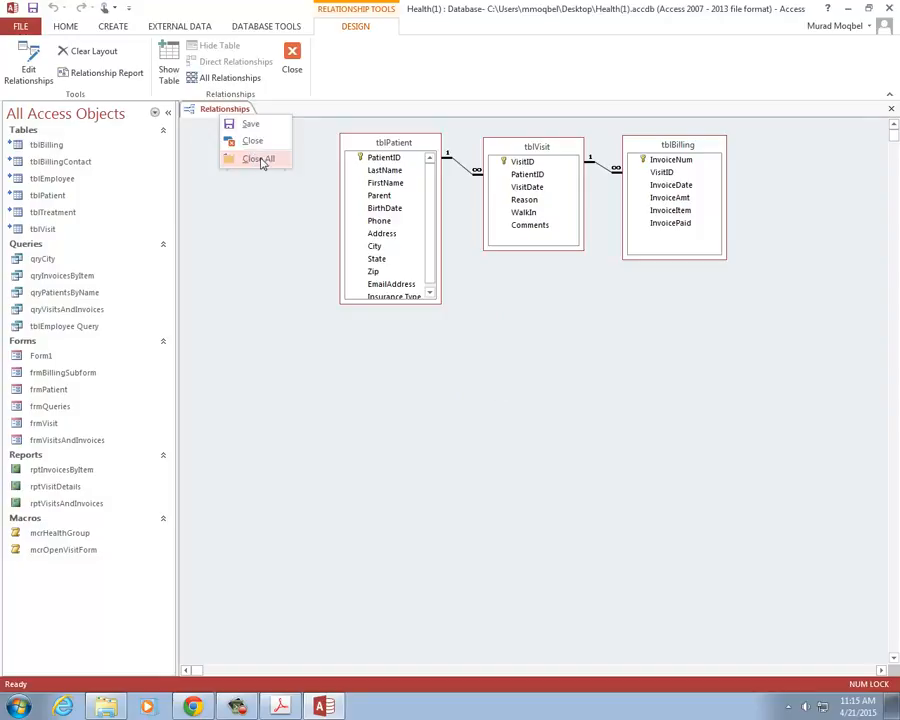
{"action": "left_click", "coordinate": [218, 110]}
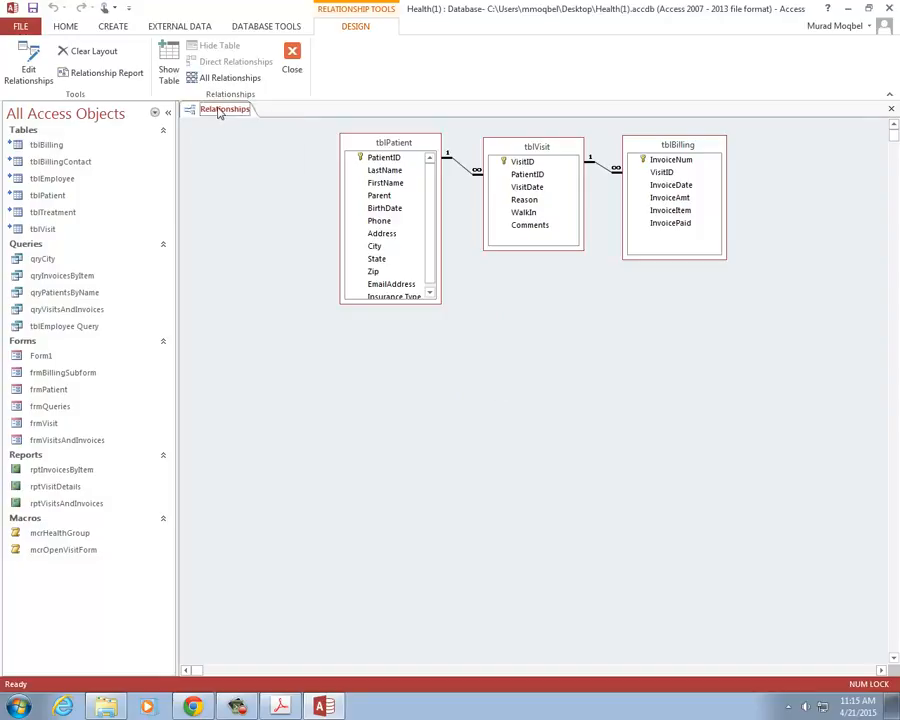
{"action": "left_click", "coordinate": [291, 60]}
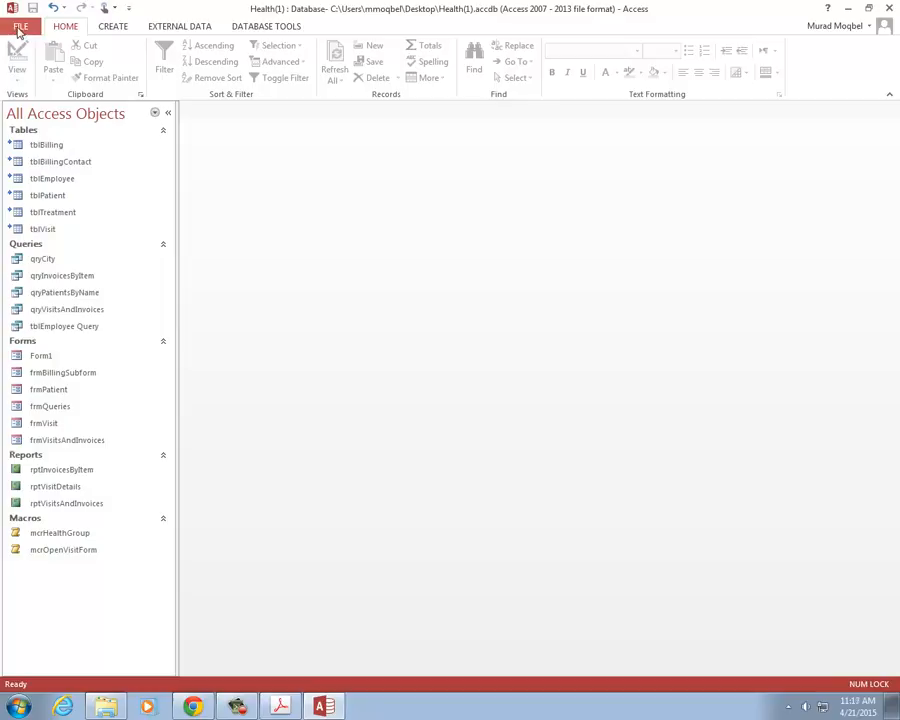
In the current database options, set the application title to Release 1 and the display form to frmQueries.
{"action": "left_click", "coordinate": [18, 30]}
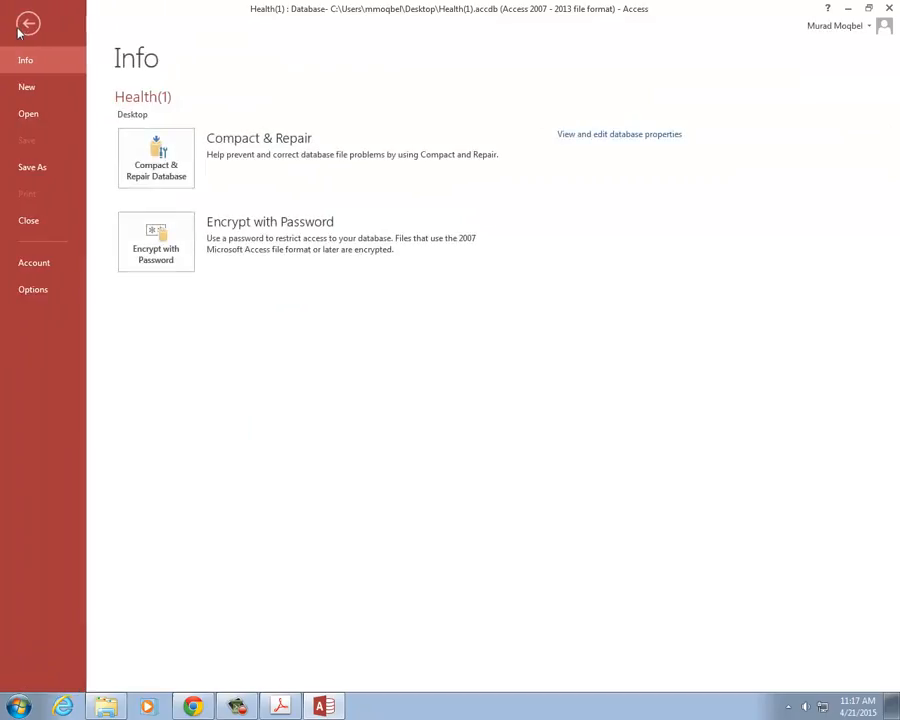
{"action": "left_click", "coordinate": [45, 293]}
{"action": "left_click_drag", "start_coordinate": [527, 128], "coordinate": [583, 126]}
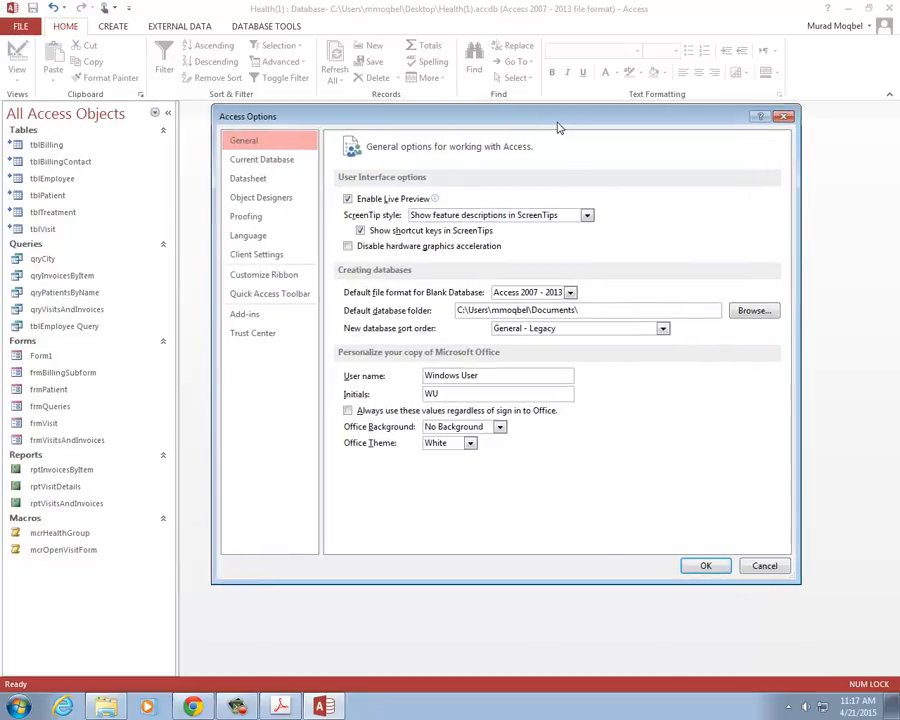
{"action": "left_click", "coordinate": [260, 162]}
{"action": "left_click", "coordinate": [514, 199]}
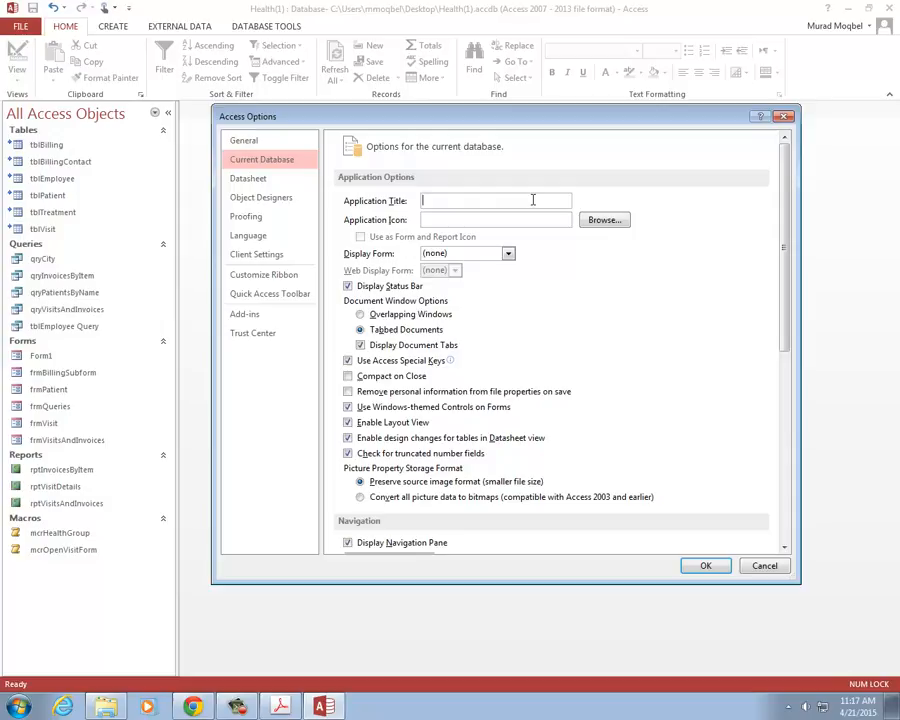
{"action": "type", "text": "Release 1"}
{"action": "key", "text": "BackSpace"}
{"action": "type", "text": "1"}
{"action": "left_click", "coordinate": [508, 256]}
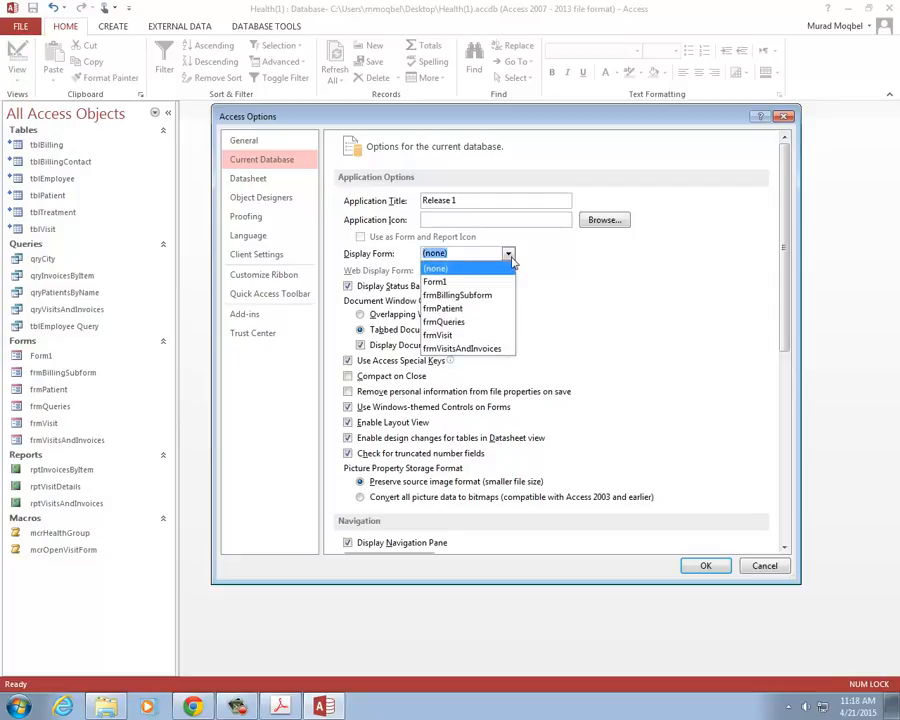
{"action": "left_click", "coordinate": [472, 325]}
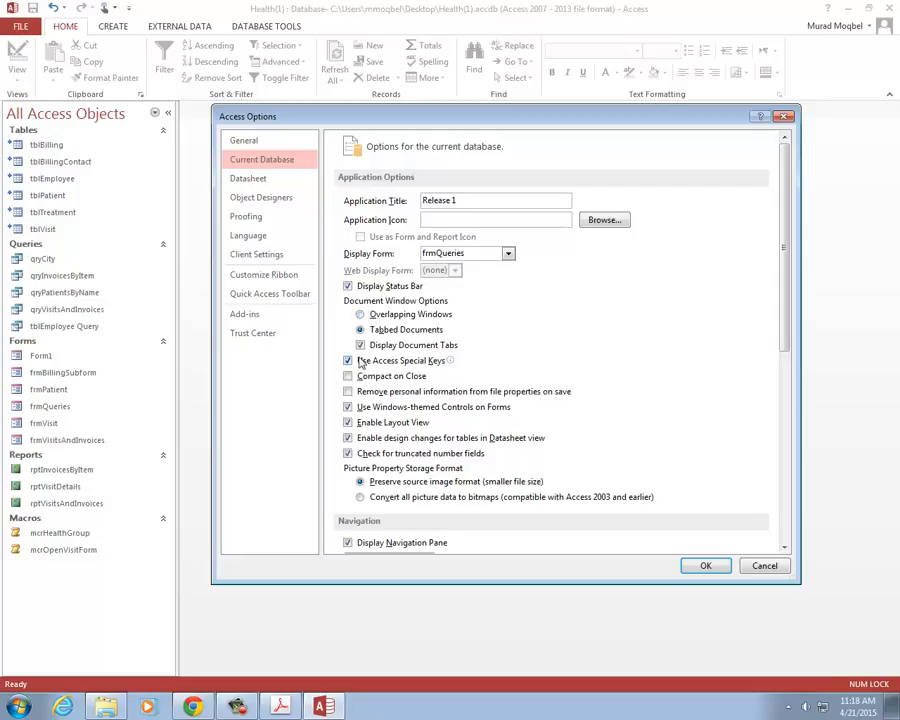
Turn off Access special keys, Layout View, and design changes for tables in Datasheet view for the current database.
{"action": "left_click", "coordinate": [348, 360]}
{"action": "left_click", "coordinate": [348, 423]}
{"action": "left_click", "coordinate": [348, 439]}
Disable the Navigation Pane display, full menus, and default shortcut menus for the current database.
{"action": "scroll", "coordinate": [340, 500], "scroll_direction": "down", "scroll_amount": 3}
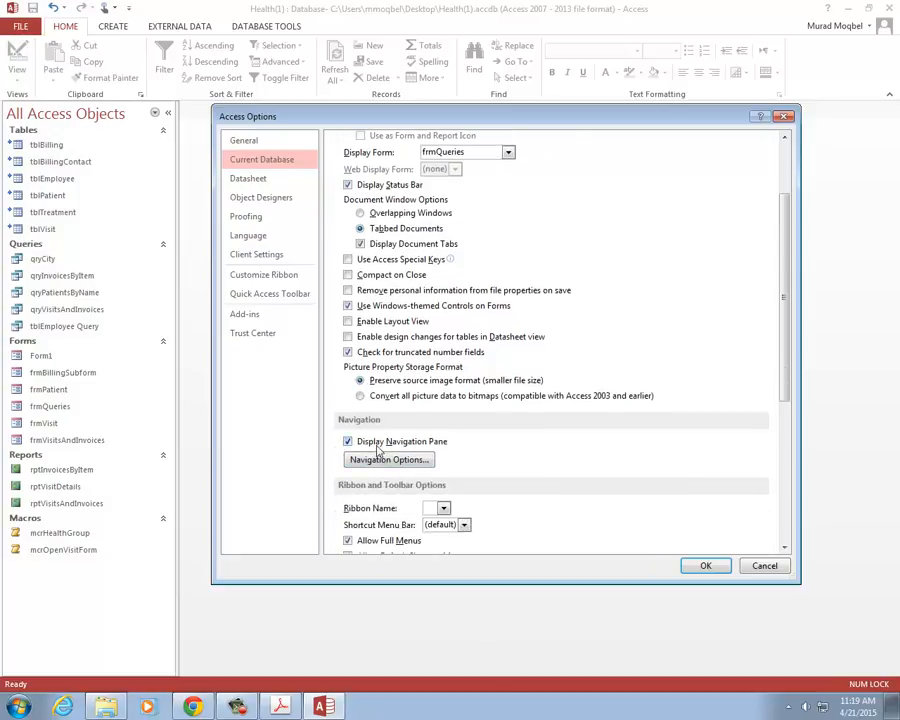
{"action": "left_click", "coordinate": [348, 443]}
{"action": "scroll", "coordinate": [336, 505], "scroll_direction": "down", "scroll_amount": 2}
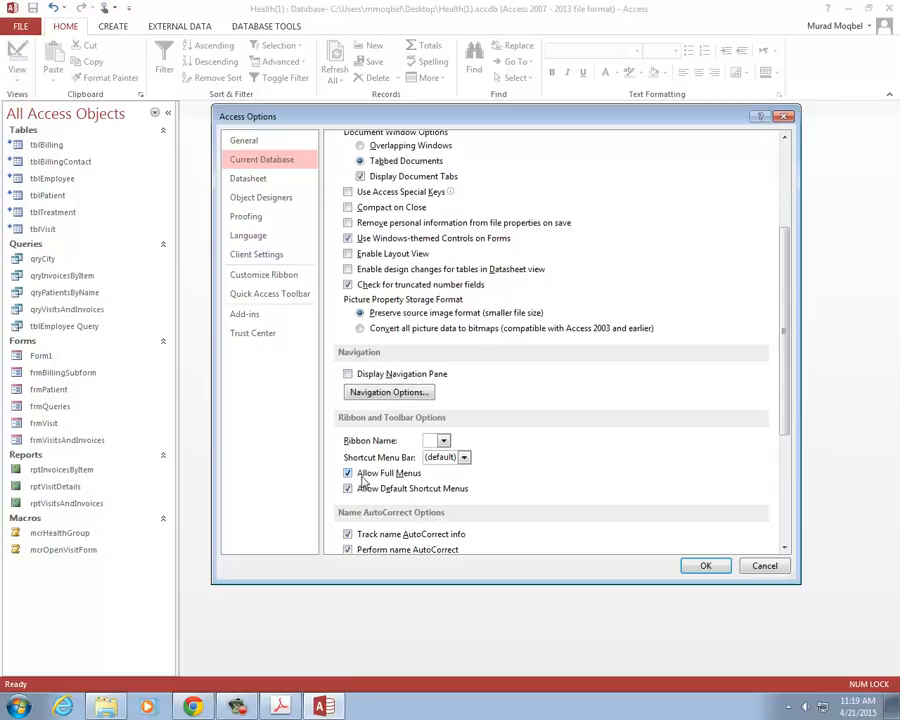
{"action": "left_click", "coordinate": [348, 474]}
Turn off tracking of name AutoCorrect info for the current database.
{"action": "scroll", "coordinate": [336, 528], "scroll_direction": "down", "scroll_amount": 3}
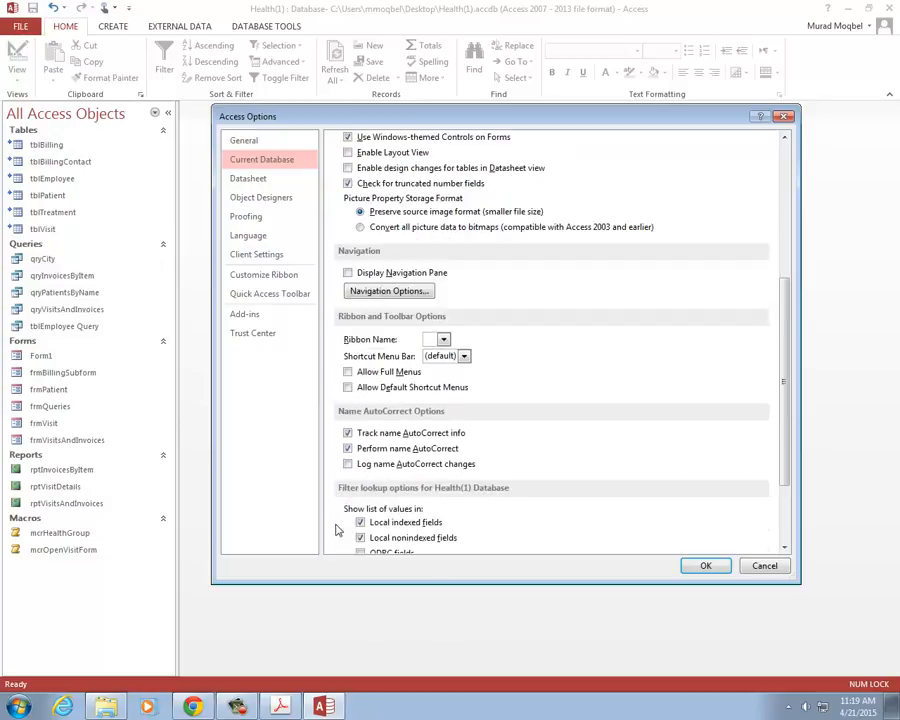
{"action": "left_click", "coordinate": [348, 433]}
{"action": "scroll", "coordinate": [305, 486], "scroll_direction": "down", "scroll_amount": 2}
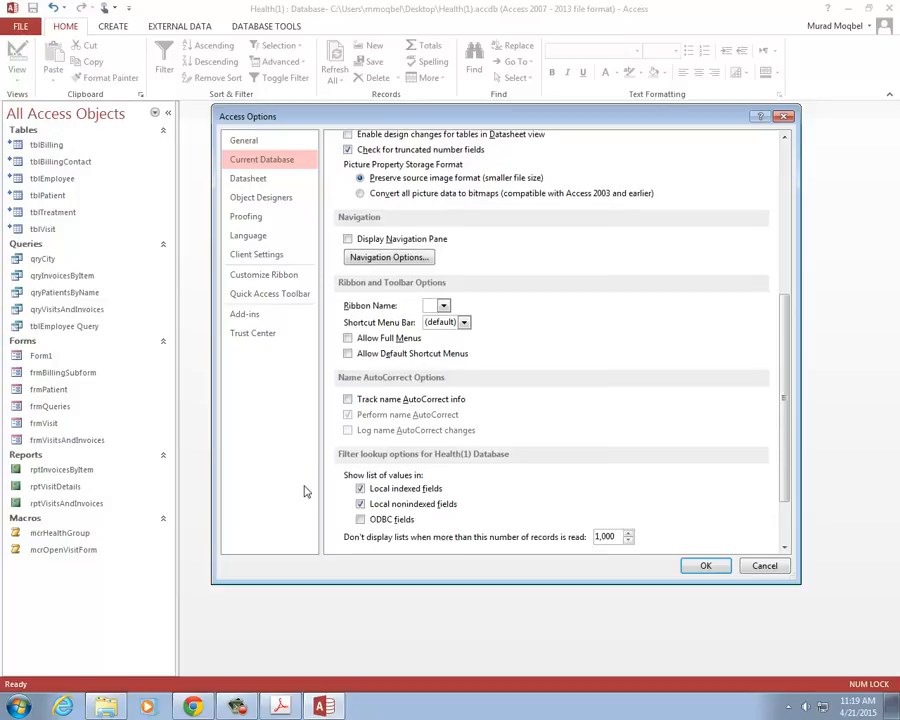
{"action": "scroll", "coordinate": [473, 452], "scroll_direction": "down", "scroll_amount": 1}
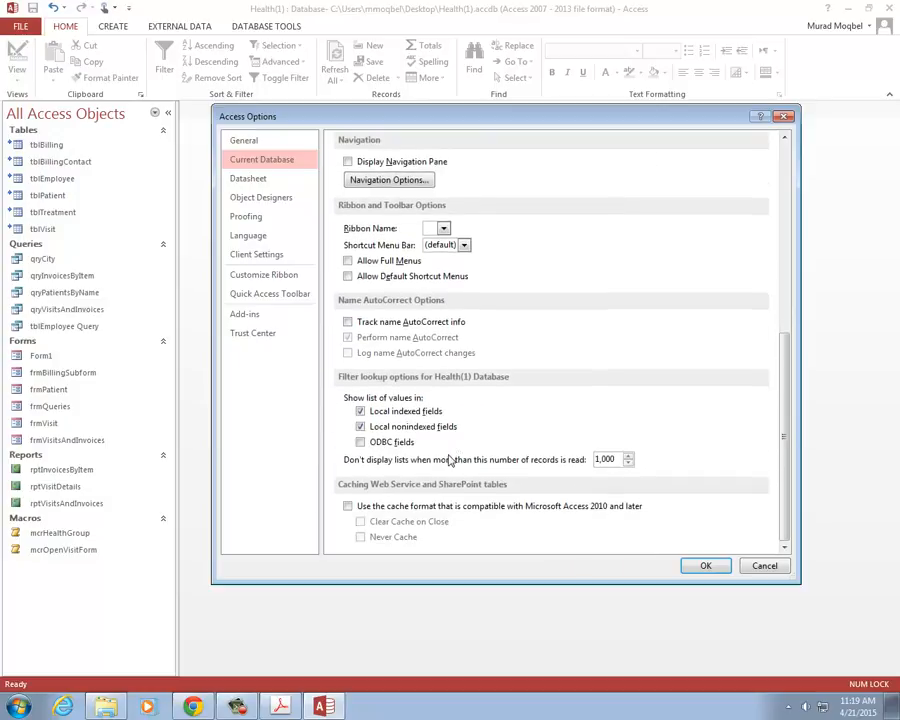
{"action": "scroll", "coordinate": [449, 458], "scroll_direction": "up", "scroll_amount": 3}
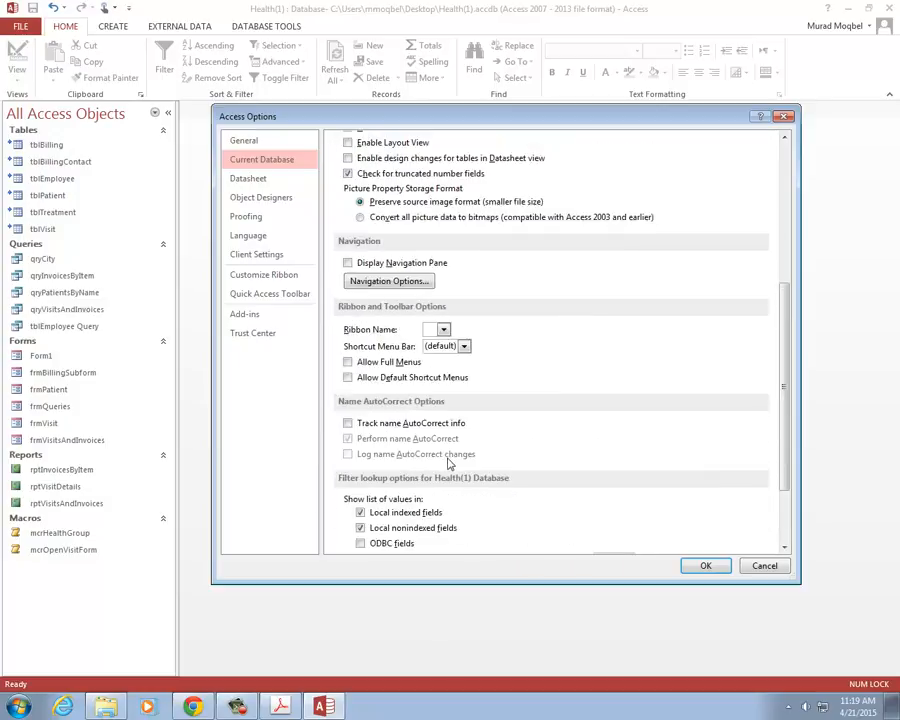
Disable error checking in form and report design view in the Object Designers options, and apply all option changes.
{"action": "left_click", "coordinate": [277, 200]}
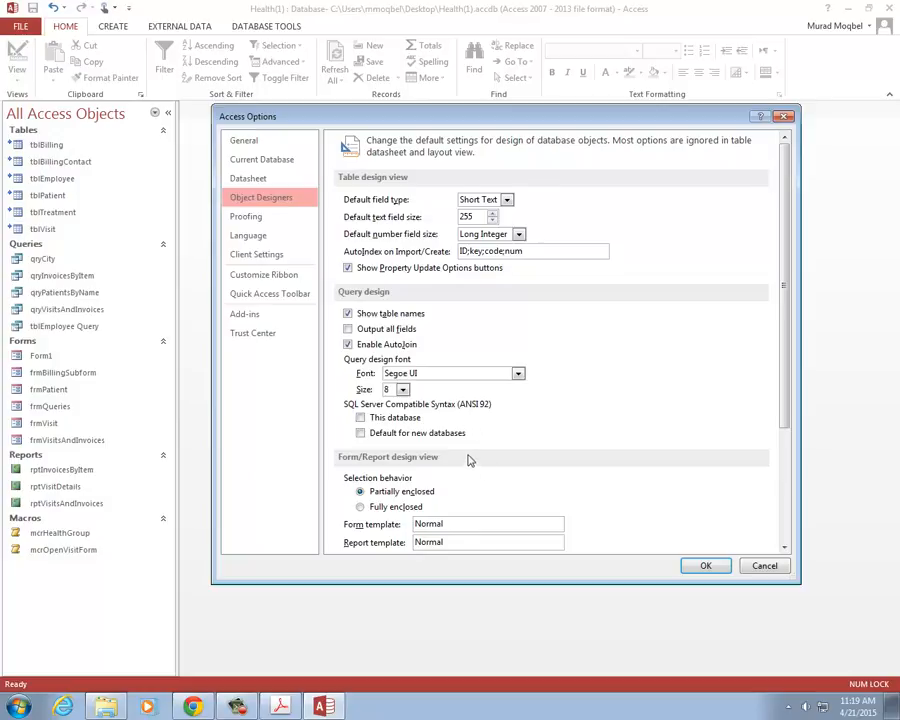
{"action": "scroll", "coordinate": [468, 458], "scroll_direction": "down", "scroll_amount": 2}
{"action": "scroll", "coordinate": [468, 453], "scroll_direction": "down", "scroll_amount": 3}
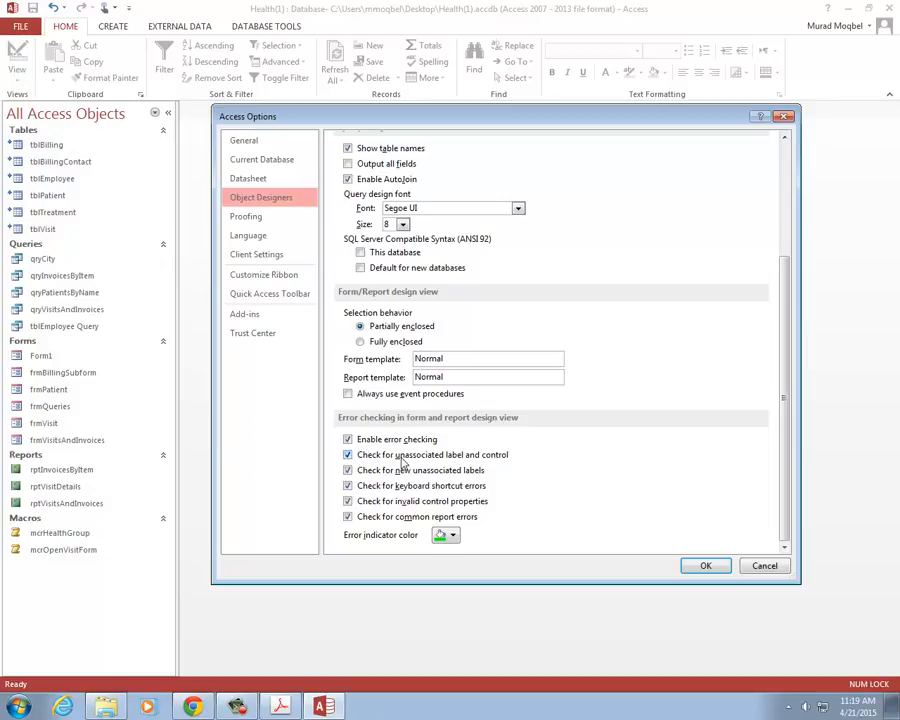
{"action": "left_click", "coordinate": [347, 440]}
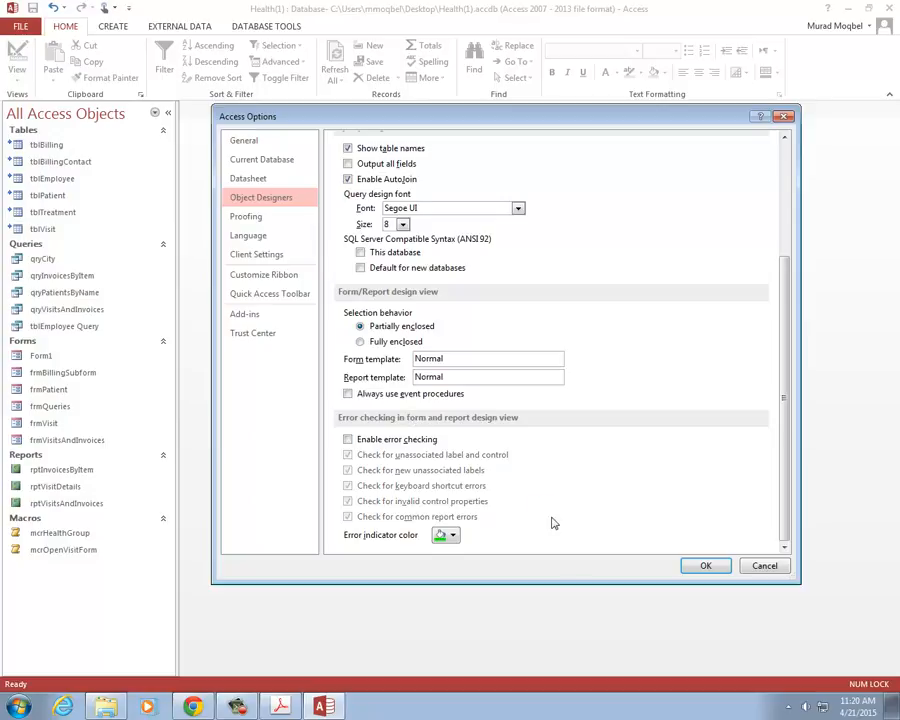
{"action": "left_click", "coordinate": [706, 566]}
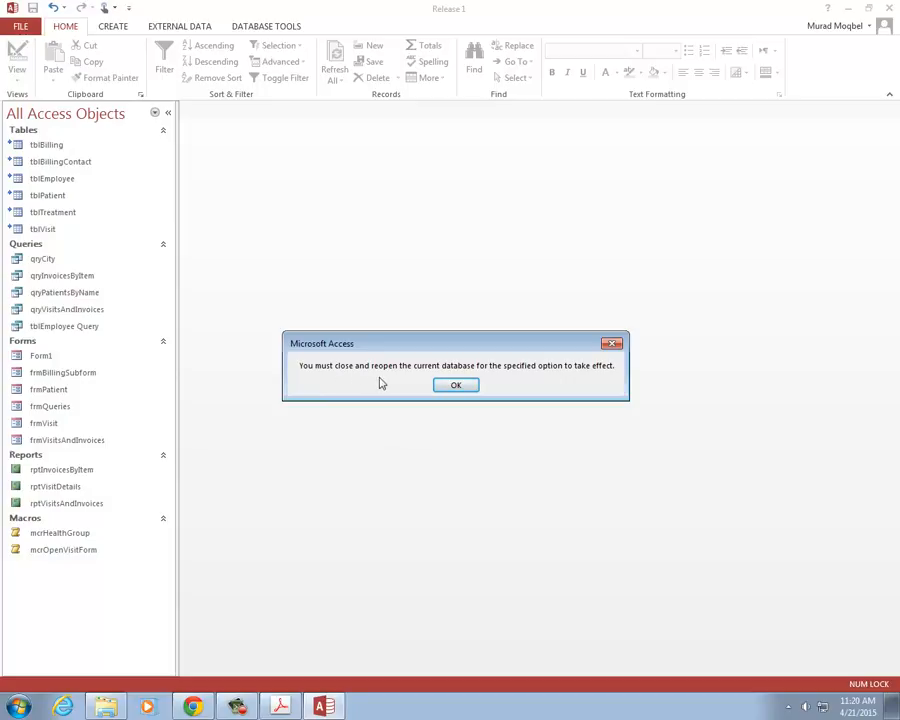
{"action": "left_click", "coordinate": [456, 387]}
Close the database and the restarted Access window, and minimize the Tutorial folder window.
{"action": "left_click", "coordinate": [890, 9]}
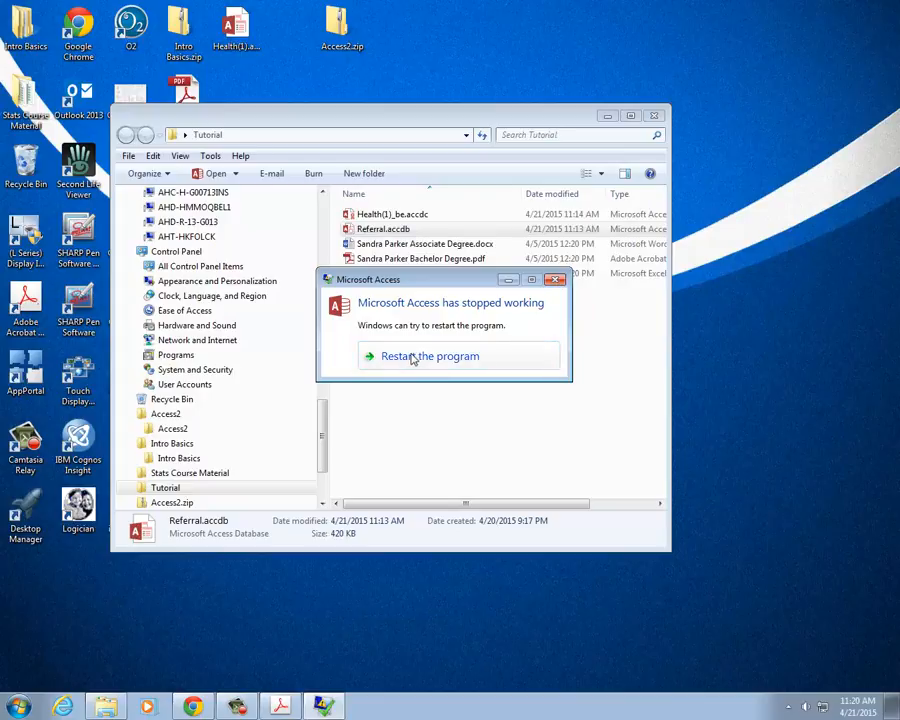
{"action": "left_click_drag", "start_coordinate": [480, 277], "coordinate": [515, 342]}
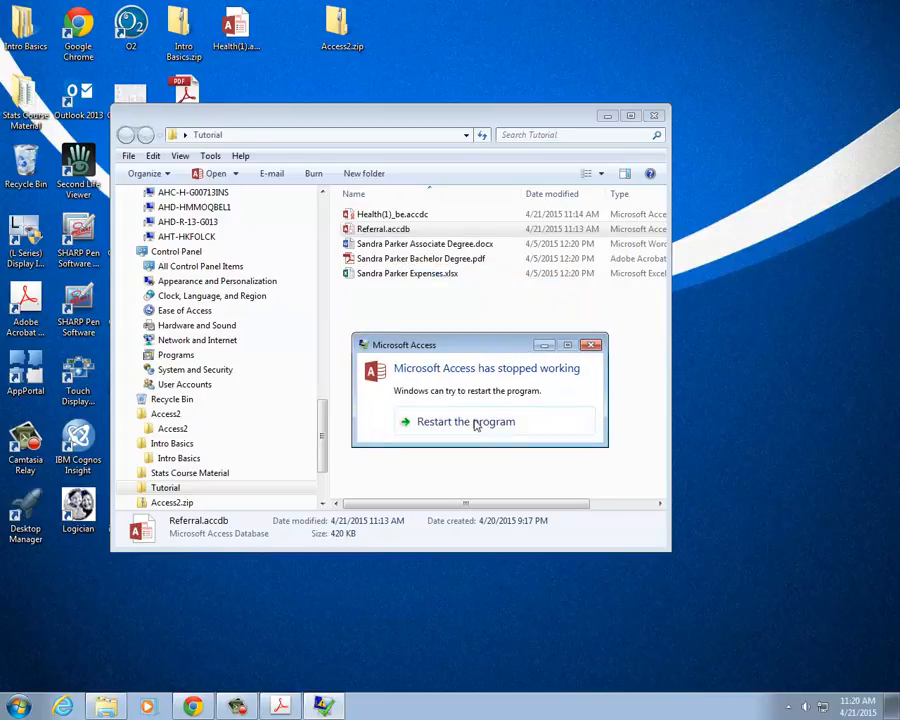
{"action": "left_click", "coordinate": [485, 416]}
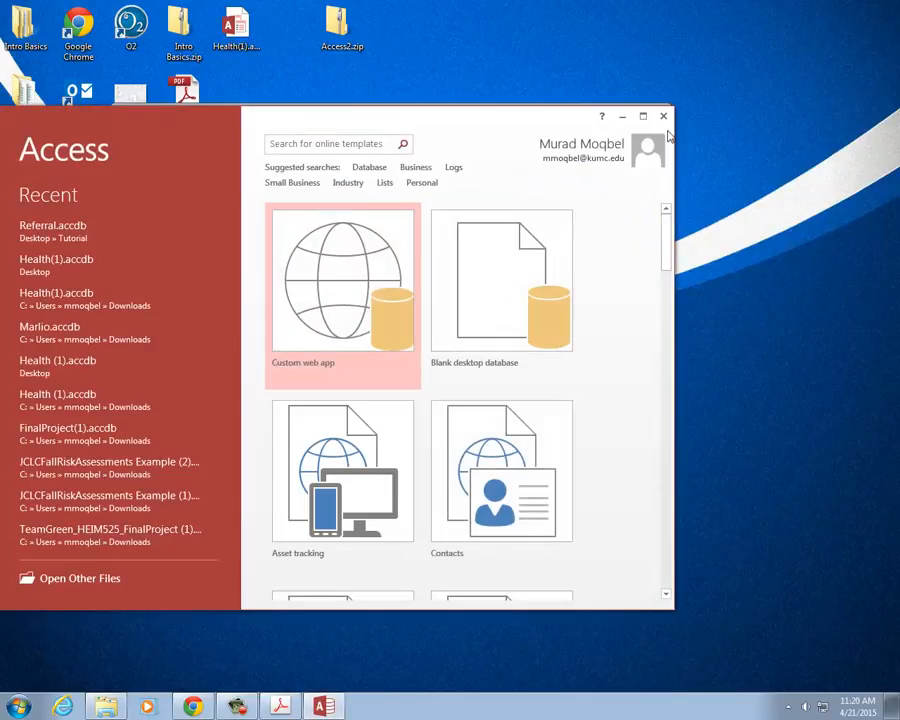
{"action": "left_click", "coordinate": [663, 116]}
{"action": "left_click", "coordinate": [606, 115]}
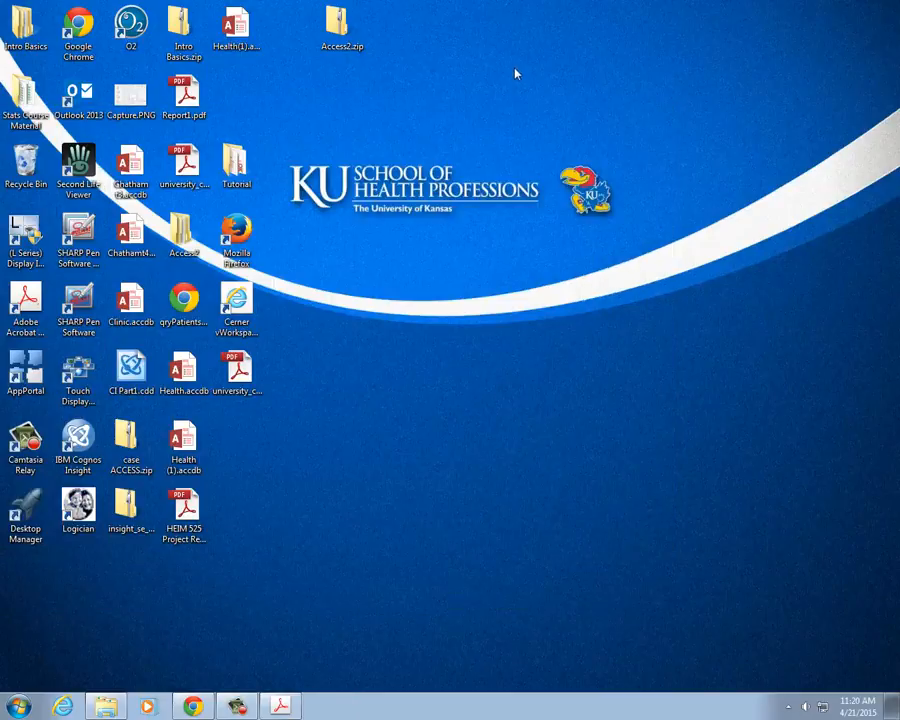
Reopen the Health(1).accdb database from the desktop and maximize its window.
{"action": "left_click", "coordinate": [237, 22]}
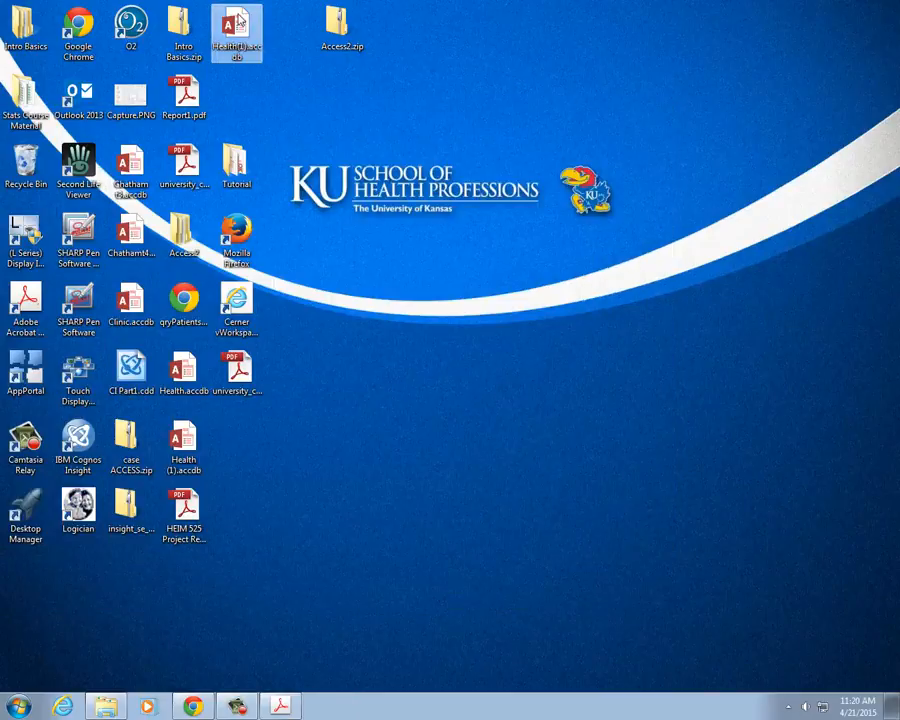
{"action": "double_click", "coordinate": [237, 22]}
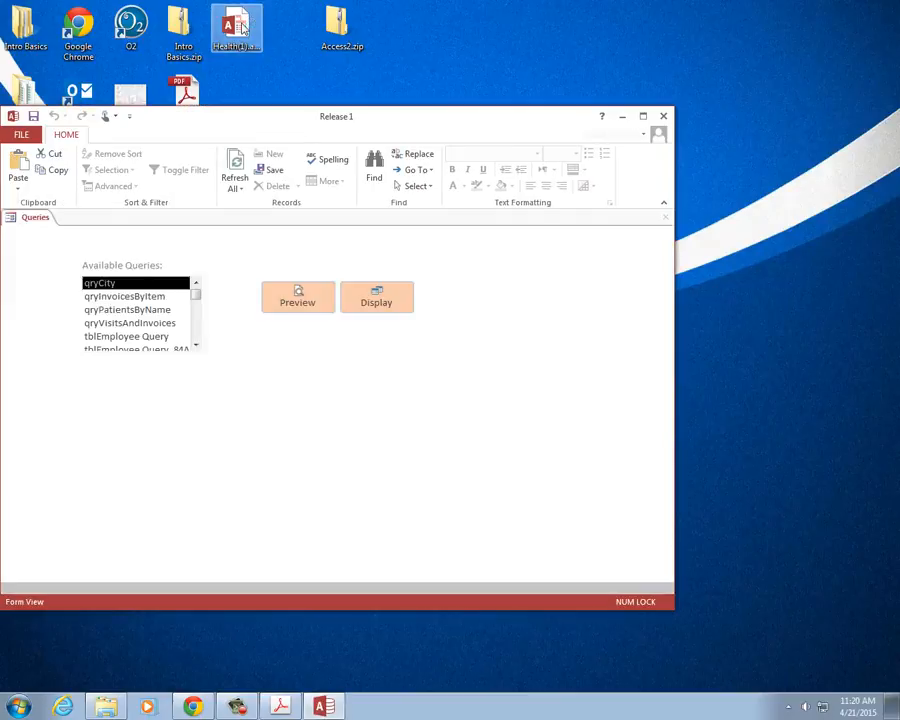
{"action": "left_click", "coordinate": [643, 116]}
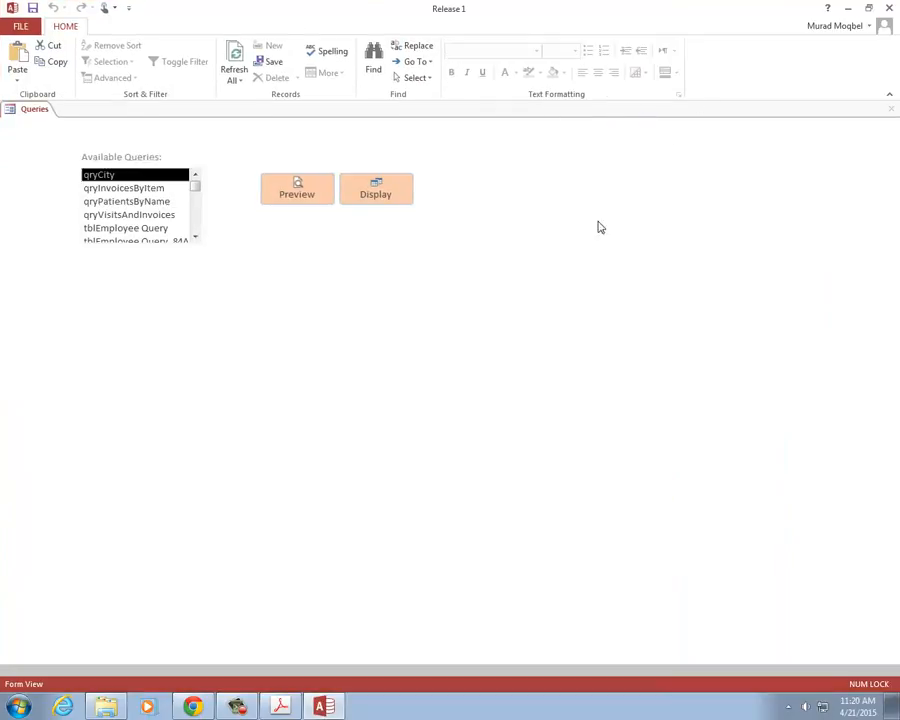